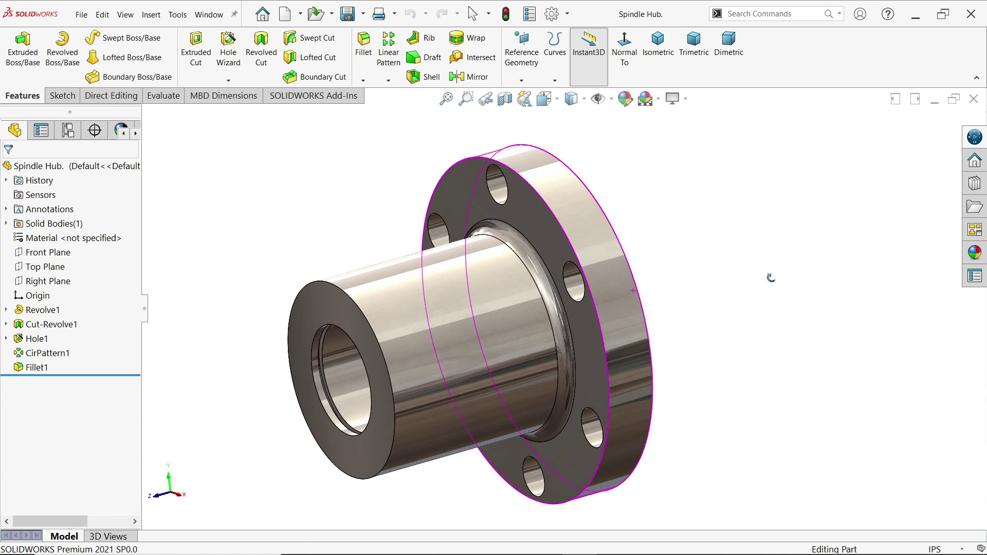
Step: Inspect the hub's interior in a section view along the Right Plane and restore the full model display
click(505, 98)
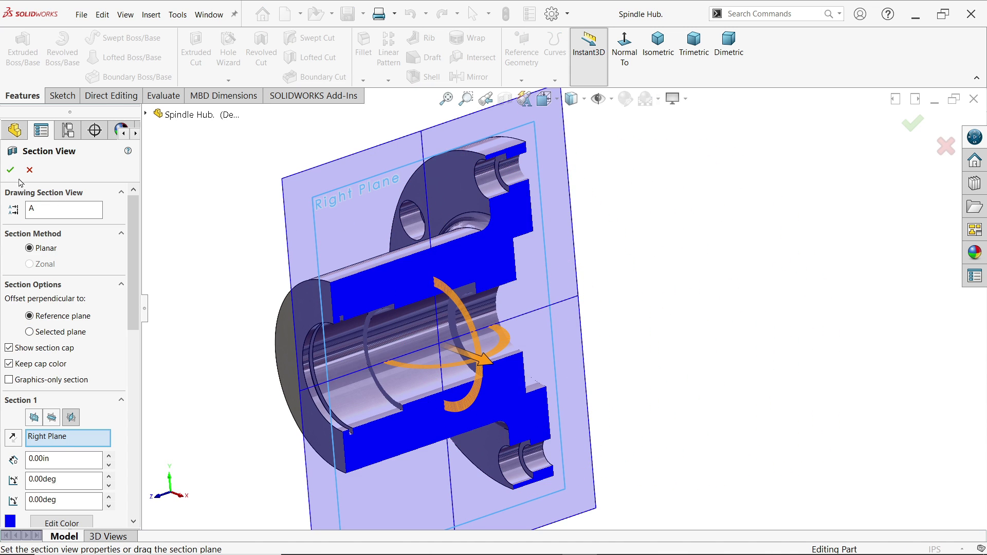
click(10, 170)
mouse_move(577, 280)
middle_down()
mouse_move(496, 255)
mouse_move(545, 230)
mouse_move(566, 280)
middle_up()
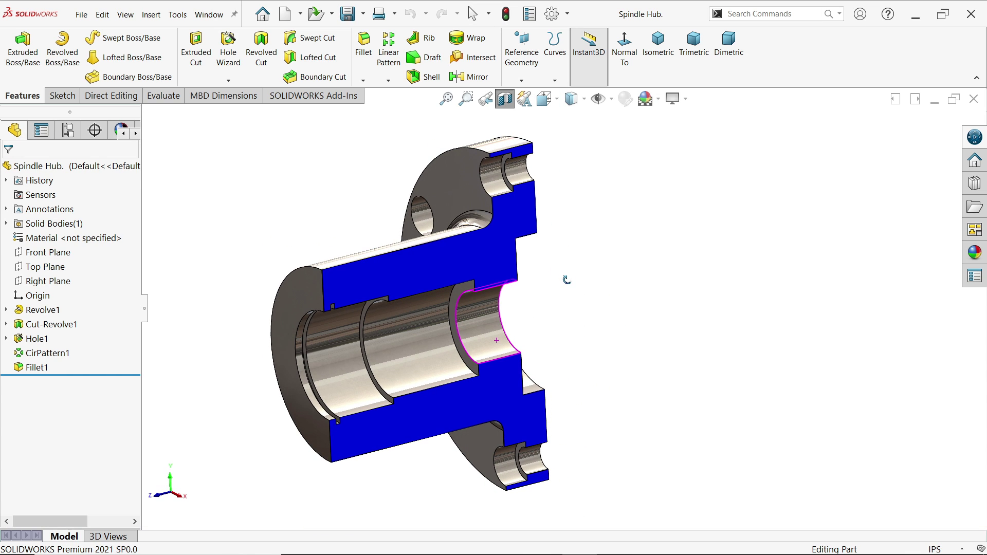
click(505, 98)
middle_drag(638, 228, 624, 316)
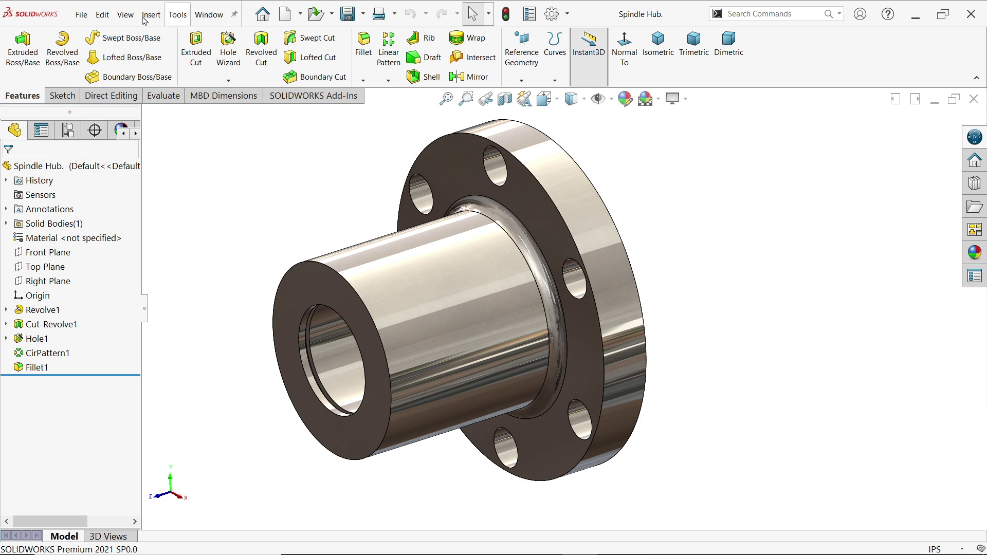
Step: Make a new drawing from the Spindle Hub part using the Drawing template
click(81, 14)
mouse_move(209, 14)
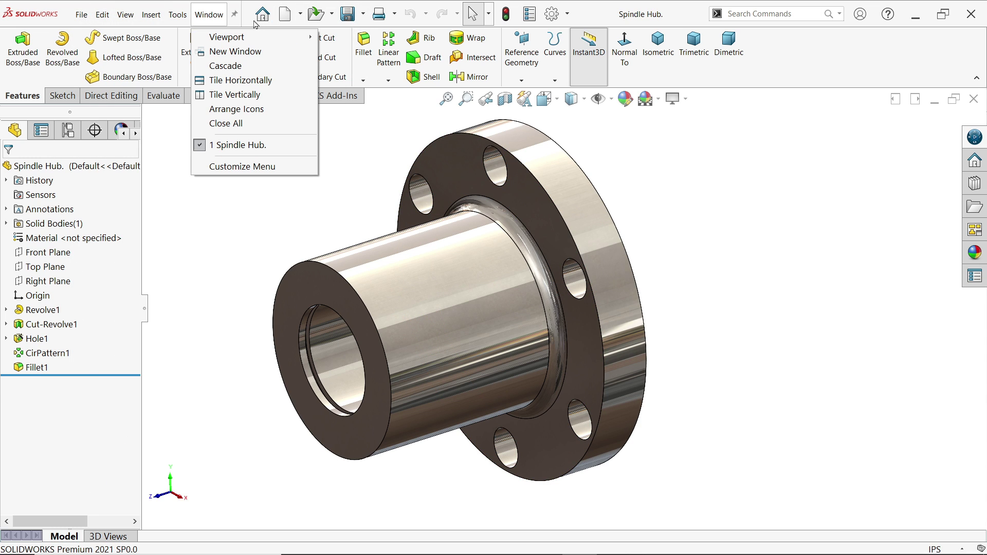
click(302, 14)
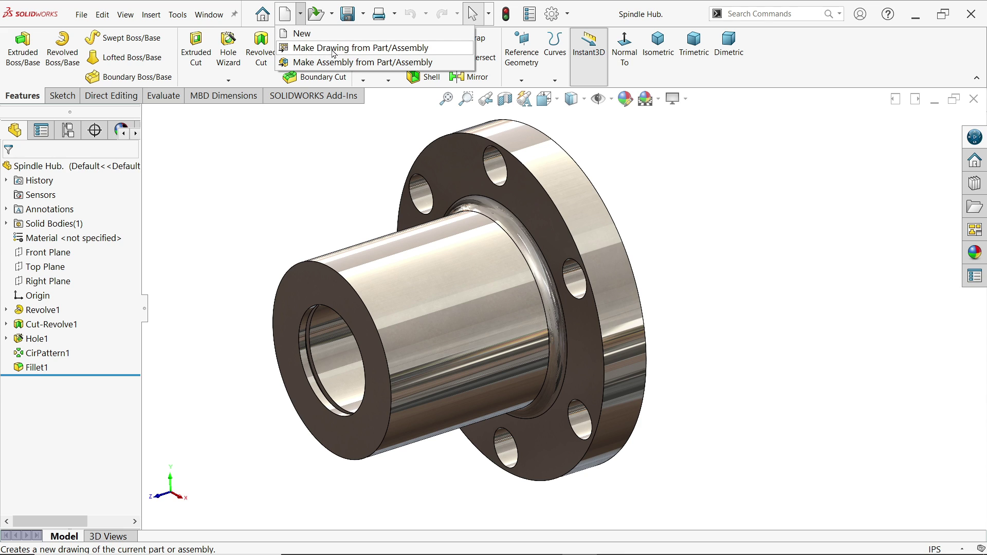
click(82, 15)
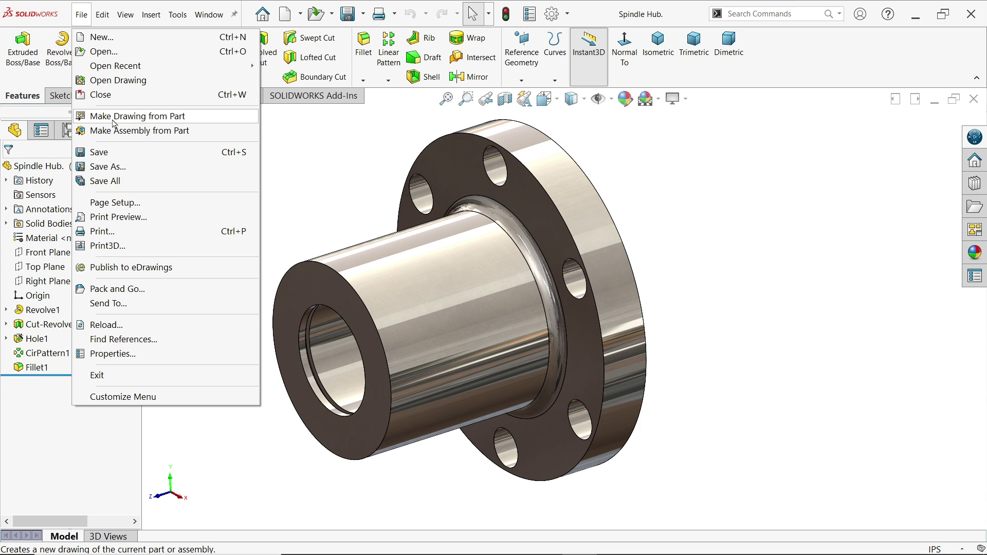
click(156, 120)
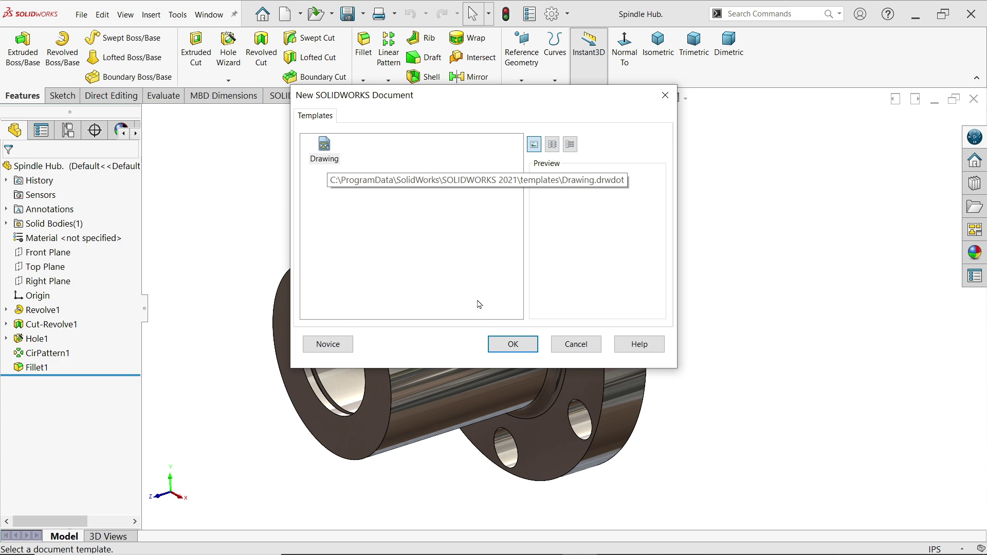
click(512, 344)
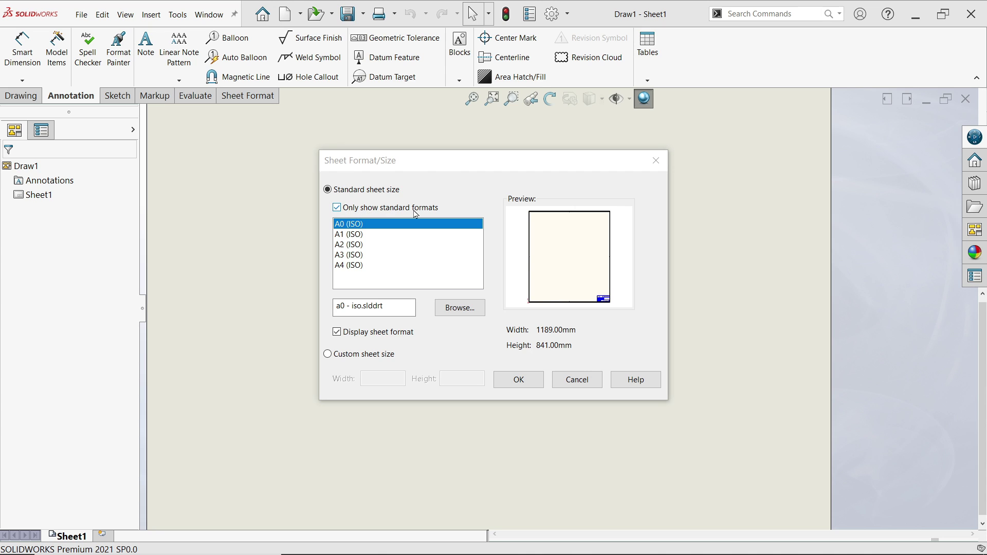
click(338, 208)
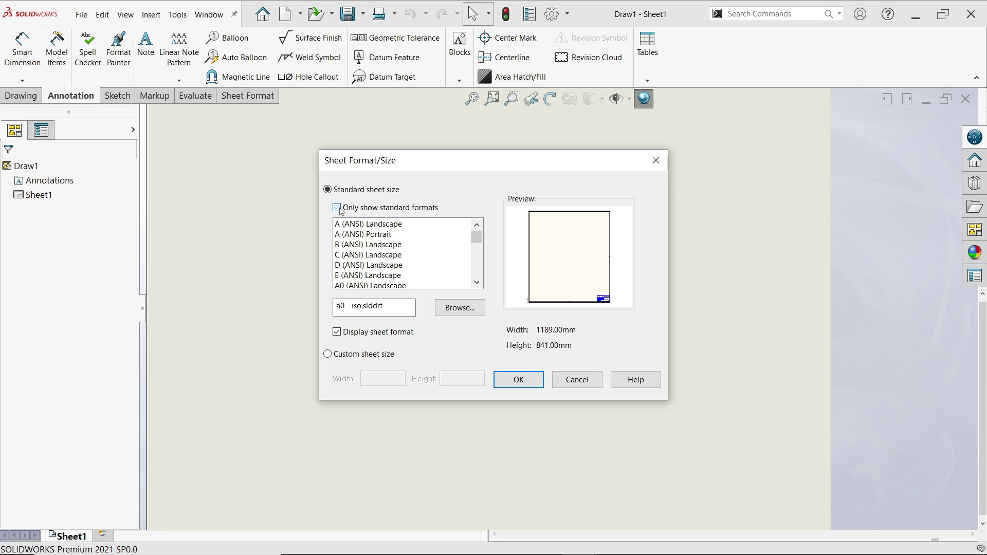
scroll(374, 252, down, 3)
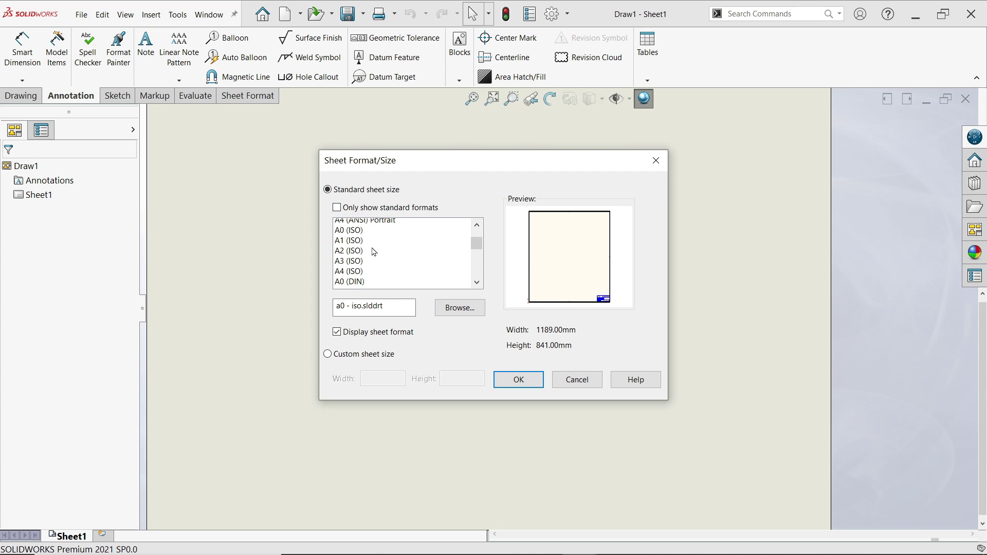
scroll(374, 252, up, 1)
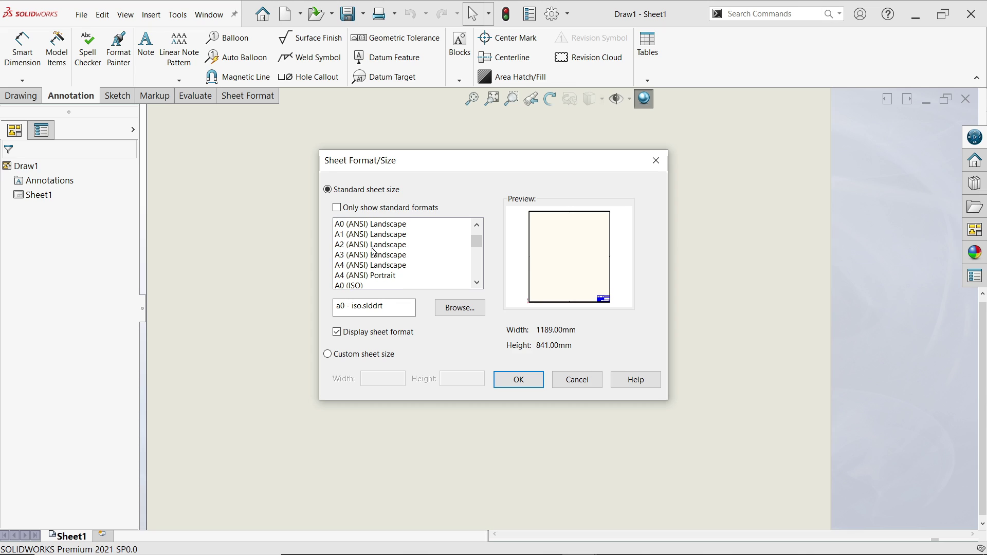
click(337, 208)
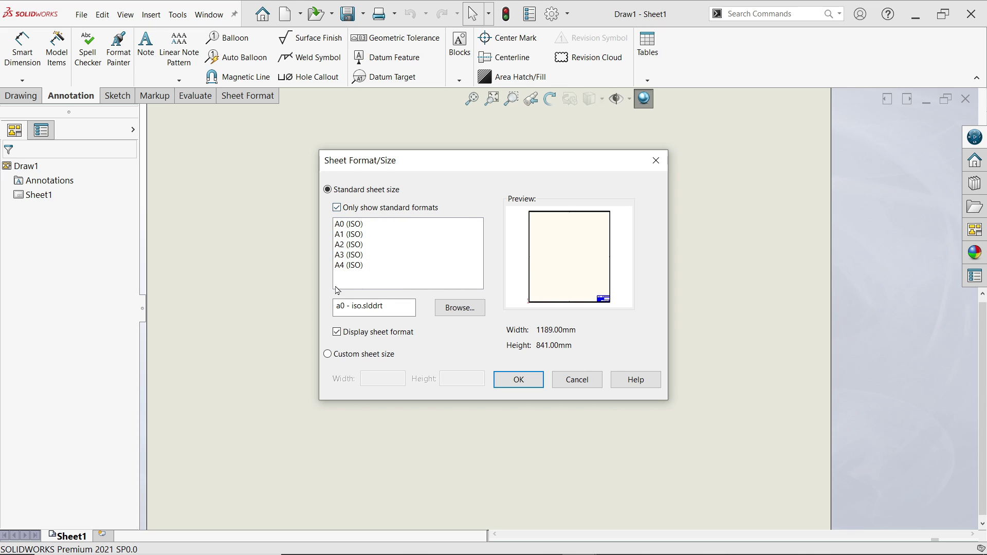
click(328, 355)
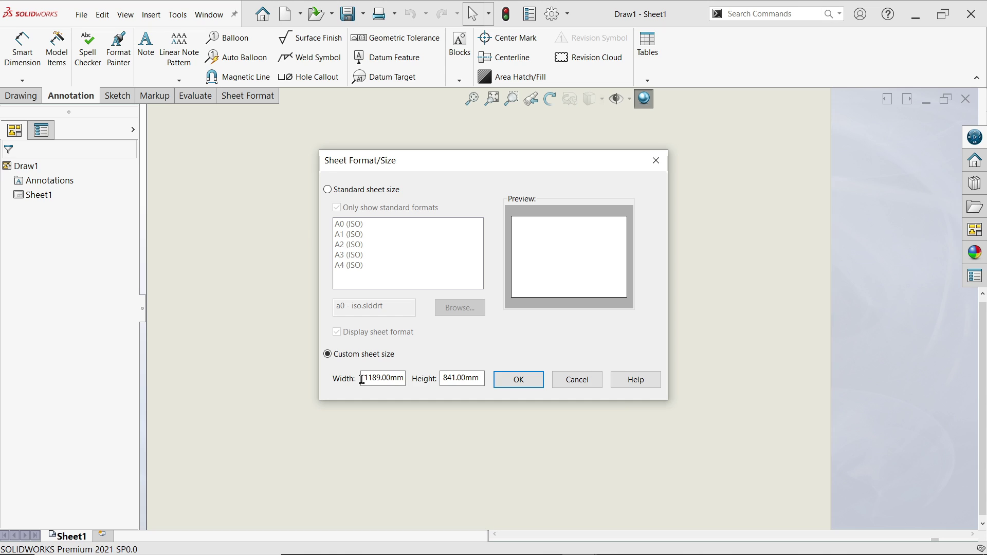
click(466, 381)
click(328, 190)
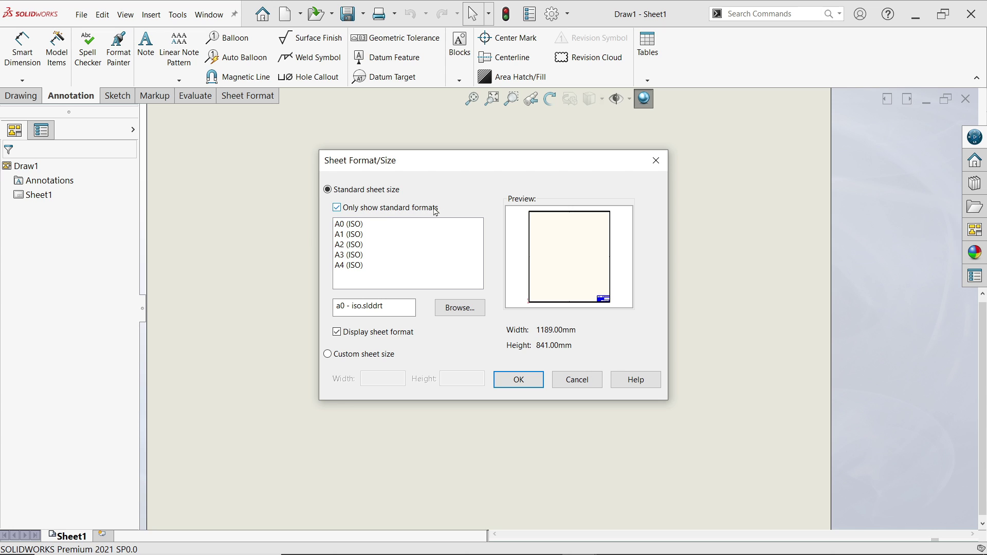
Step: Create the drawing sheet in the standard A3 (ISO) size
click(347, 256)
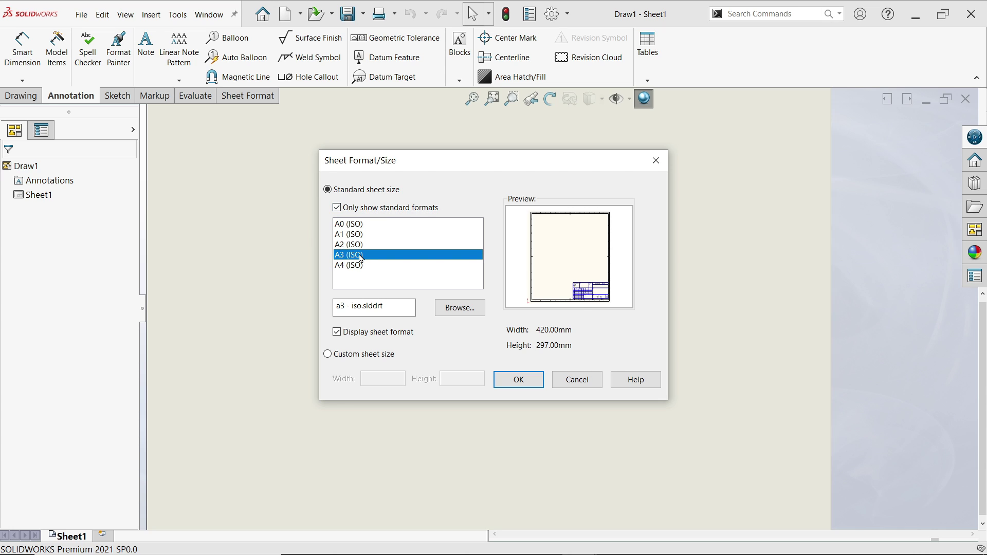
click(517, 380)
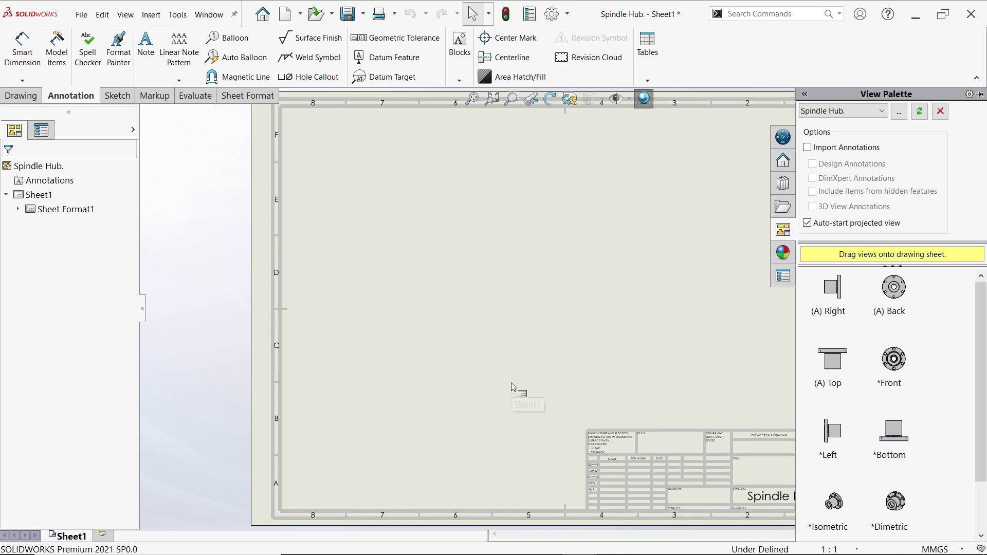
Step: Set the scale of Sheet1 to 1.5:1 in the sheet properties
right_click(38, 199)
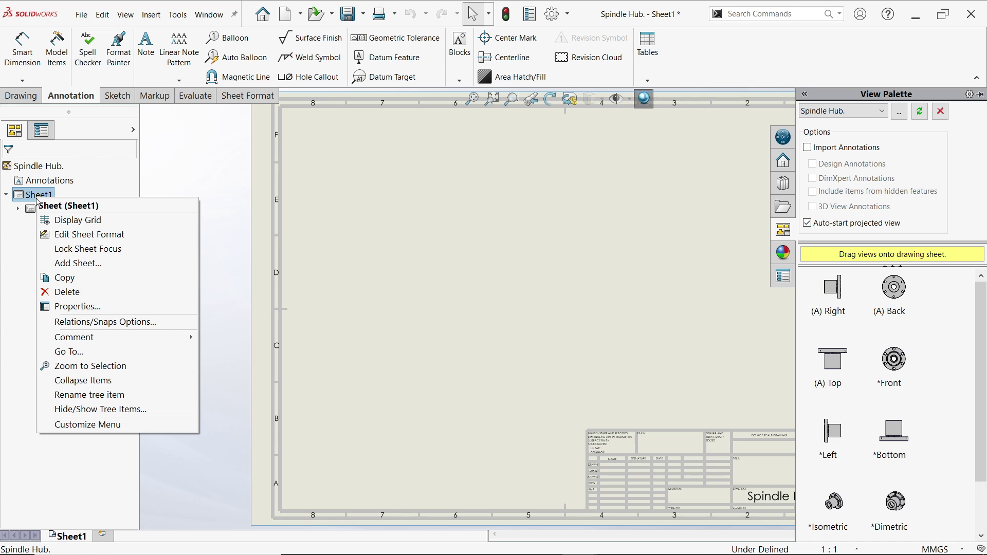
click(93, 307)
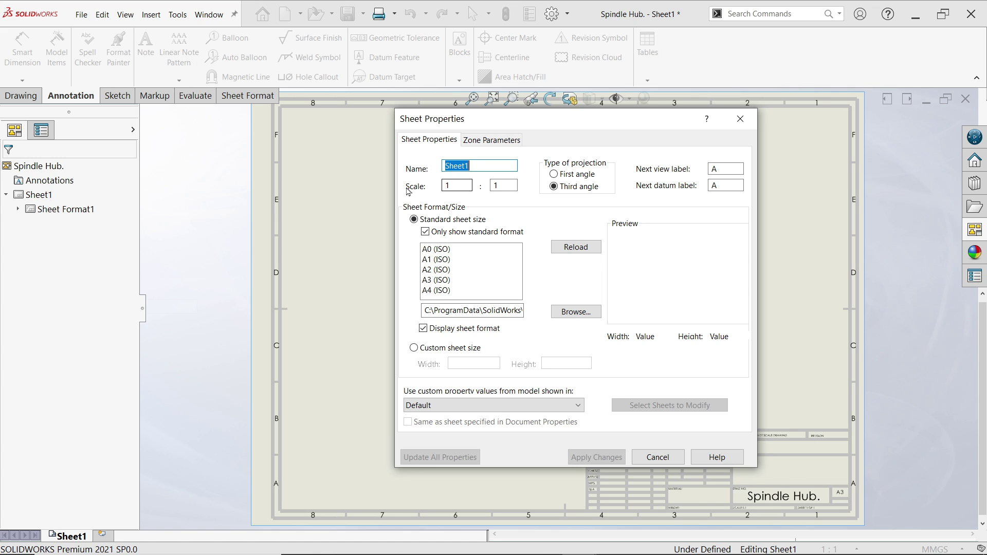
click(460, 185)
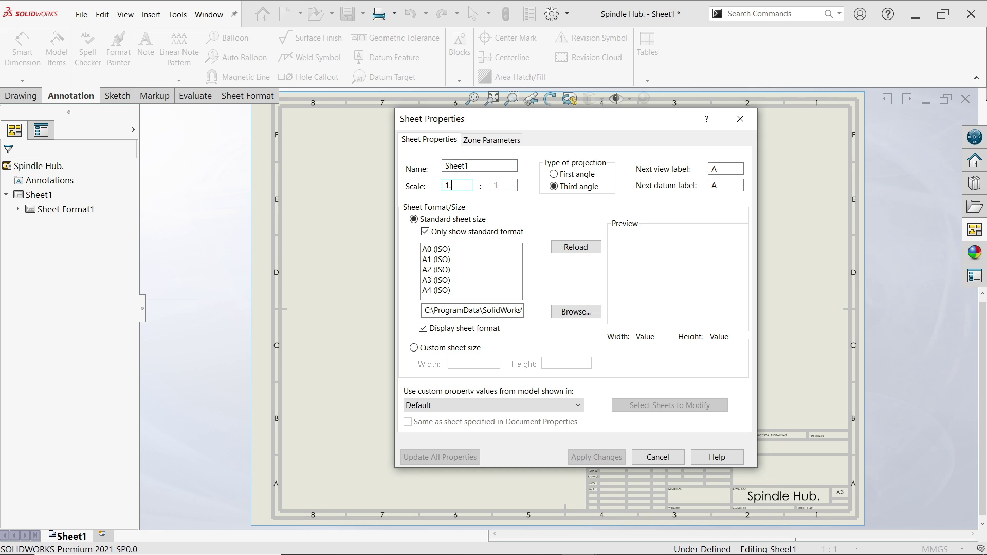
text(.5)
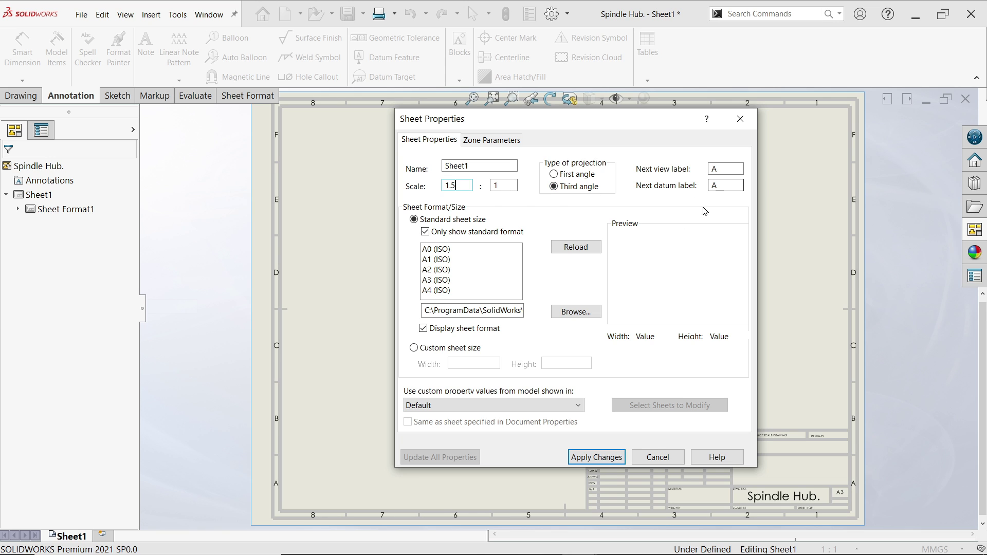
click(592, 459)
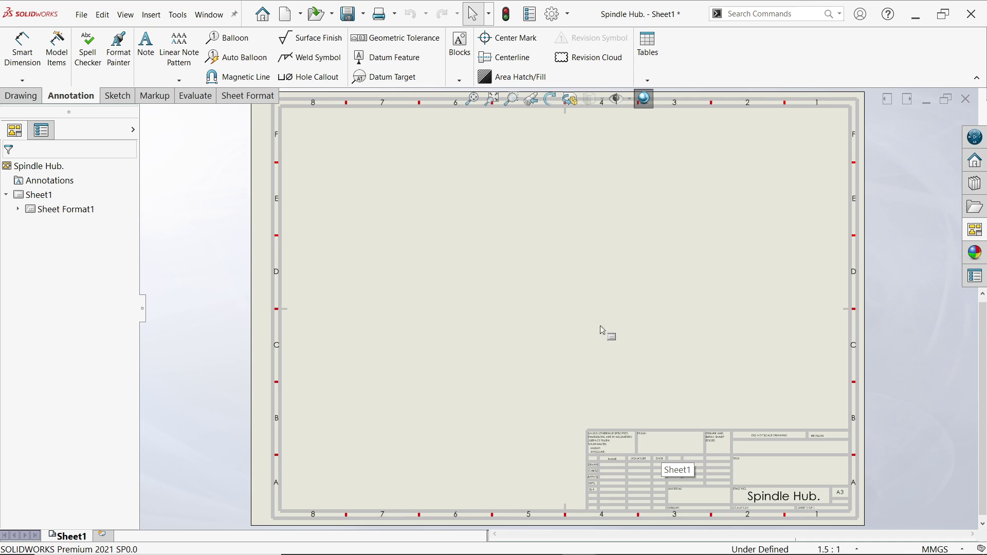
Step: Open the View Palette and examine its model sources and the available standard views of the Spindle Hub
click(983, 232)
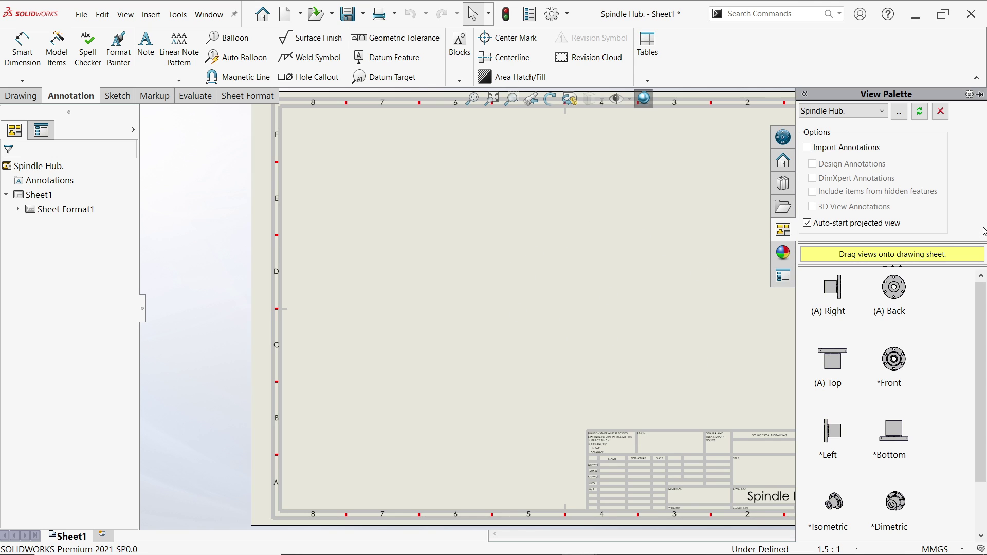
click(883, 112)
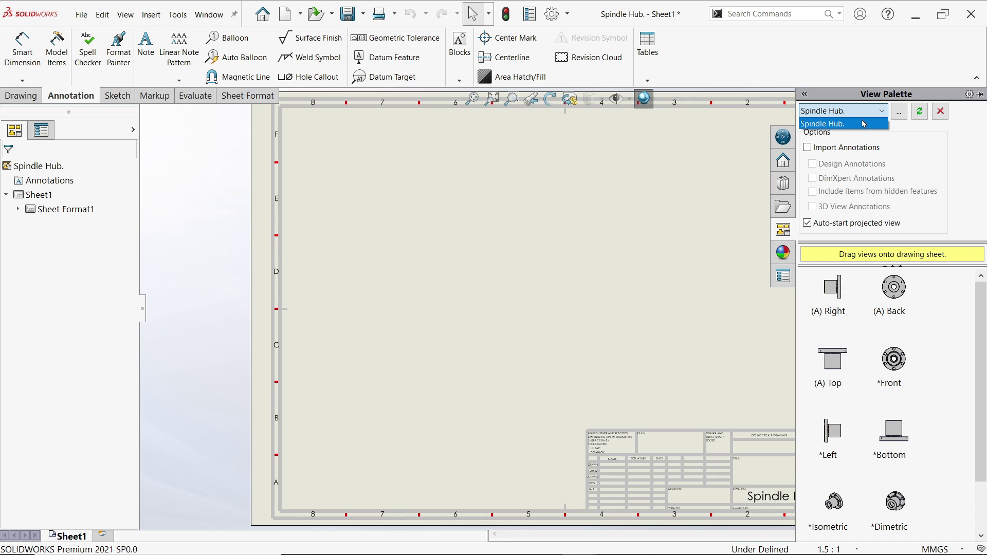
click(898, 116)
click(899, 114)
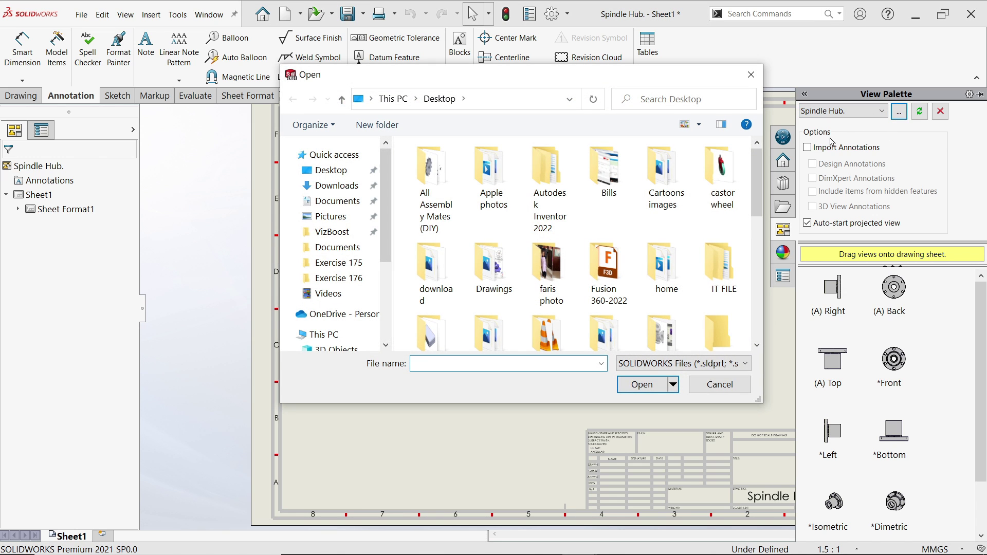
click(752, 74)
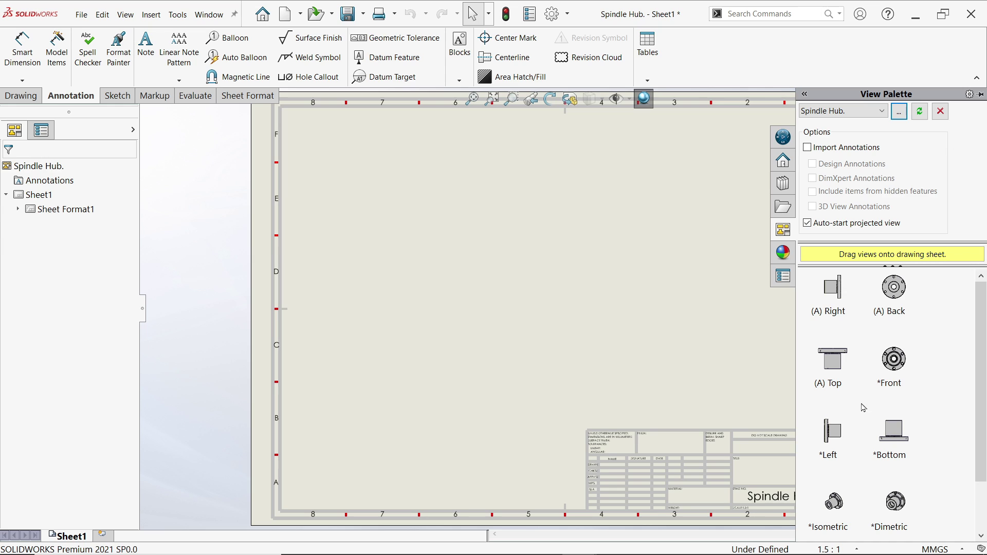
scroll(981, 309, down, 3)
scroll(983, 288, up, 3)
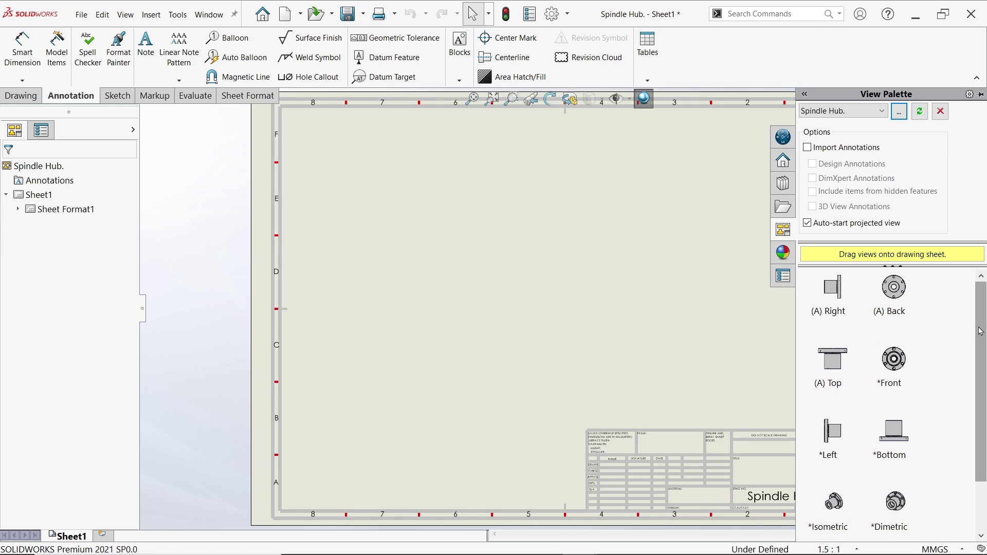
scroll(983, 298, down, 3)
scroll(983, 314, up, 3)
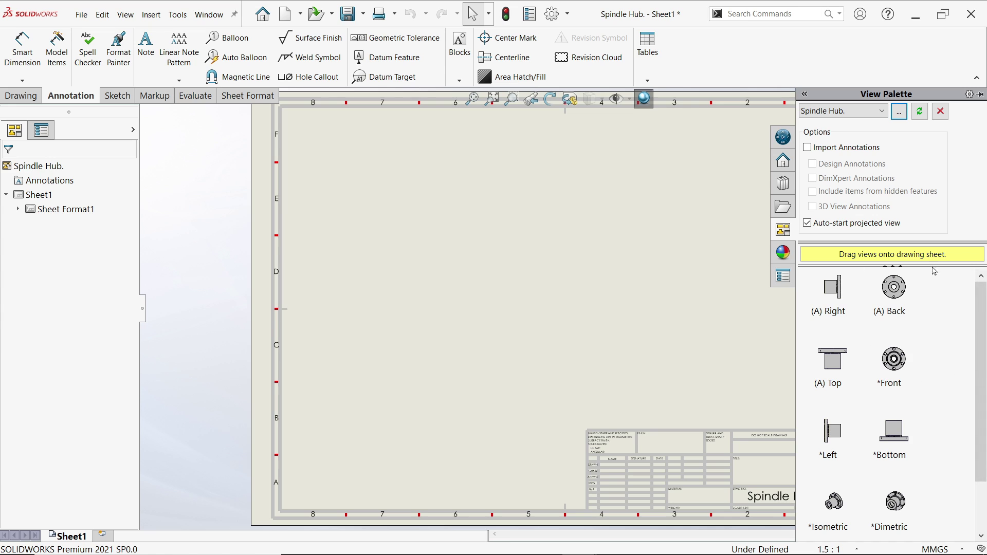
Step: Place the Front view on the left half of the sheet and project an isometric view diagonally up and right from it
drag(898, 373, 403, 313)
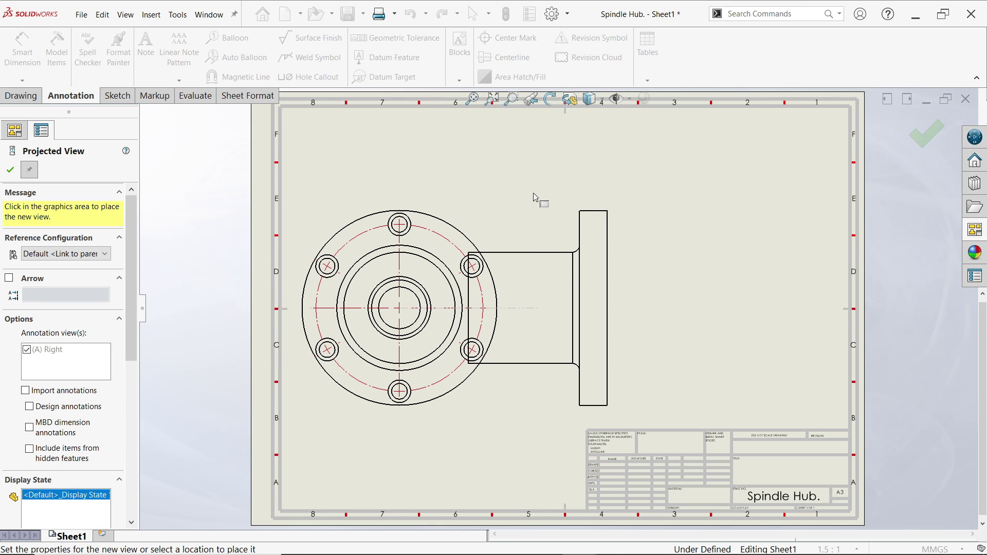
key(f)
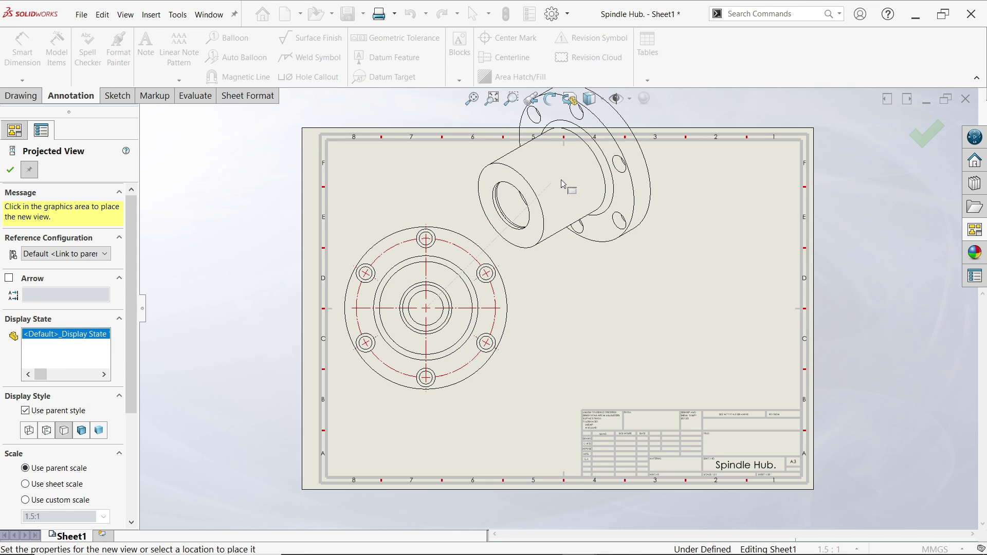
click(588, 172)
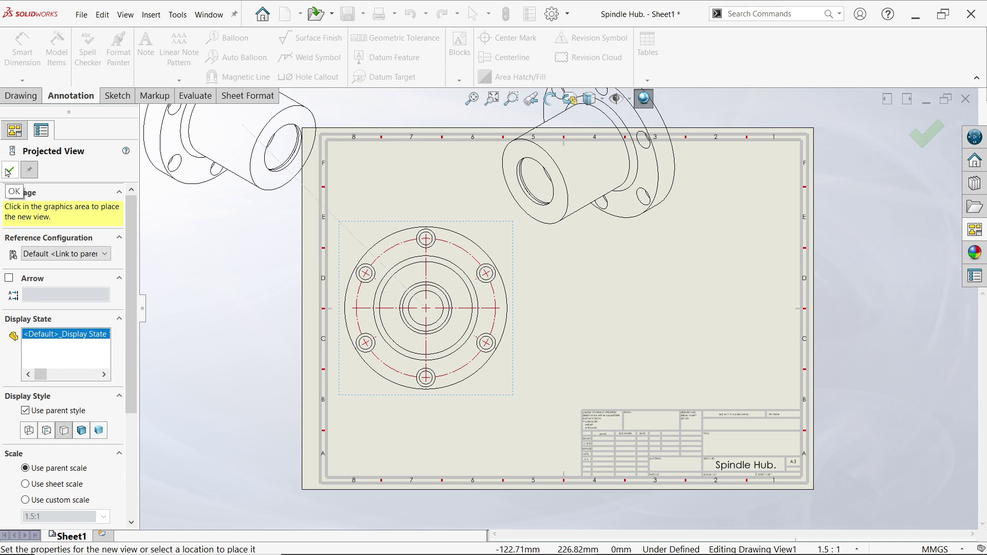
click(9, 171)
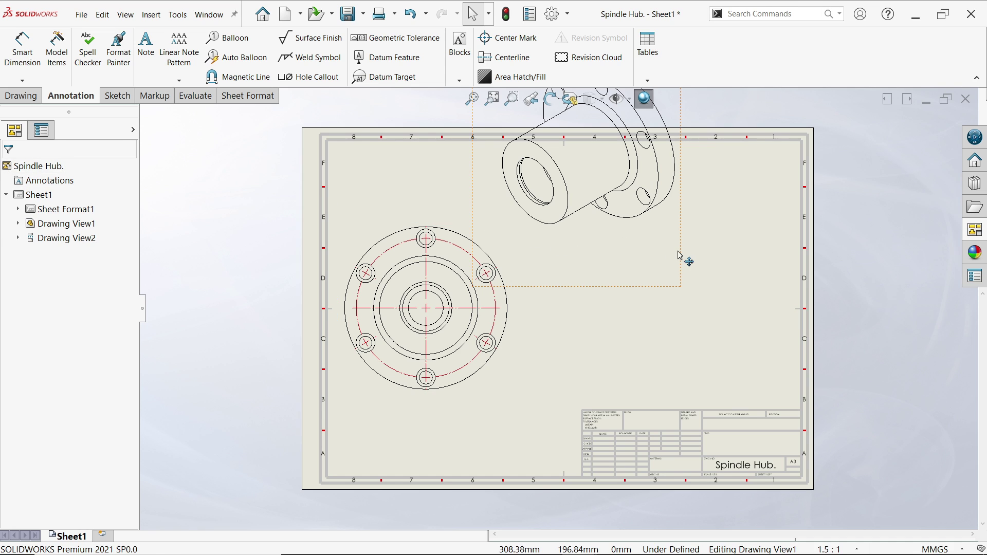
Step: Move the isometric view down into the sheet's upper-right area and display it Shaded With Edges instead of in the parent style
mouse_move(679, 256)
mouse_down()
mouse_move(757, 308)
mouse_move(781, 351)
mouse_up()
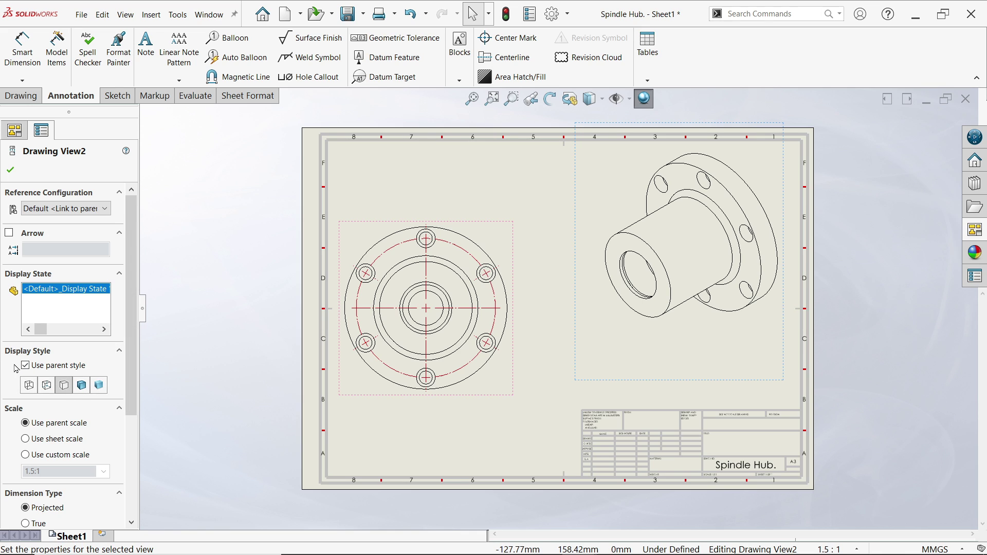
click(45, 364)
click(81, 386)
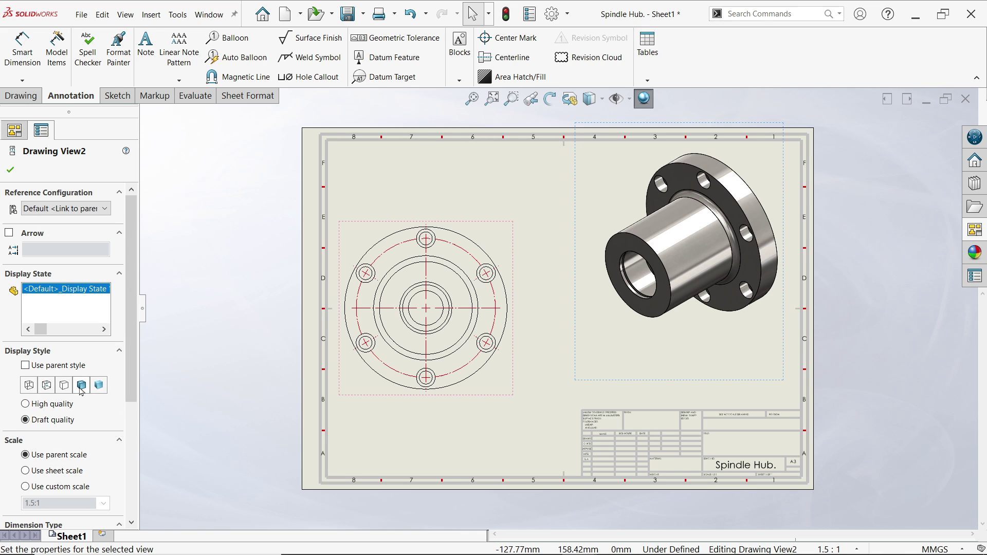
Step: Give the isometric view a custom scale of 1:1 and move it up into the sheet's upper-right corner
scroll(110, 408, down, 4)
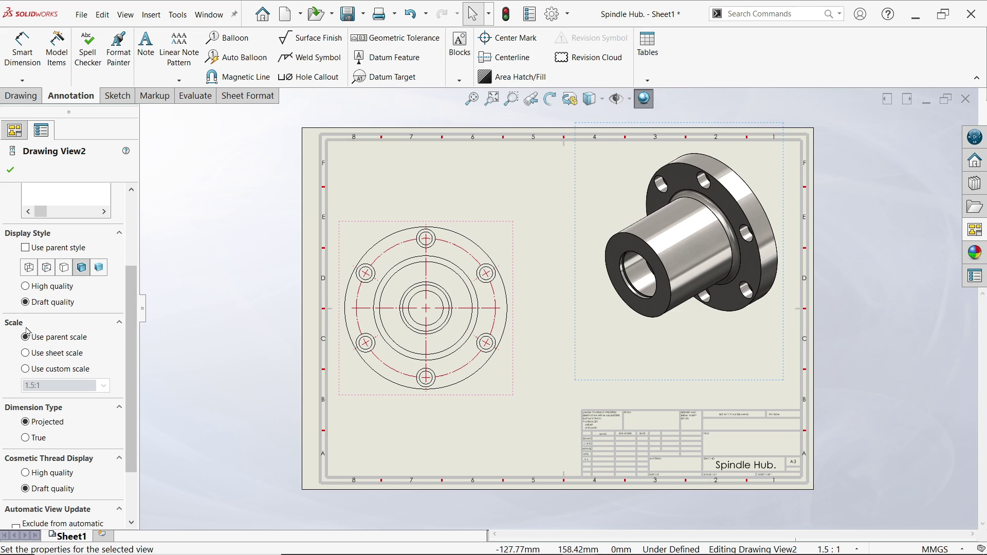
click(25, 369)
click(107, 387)
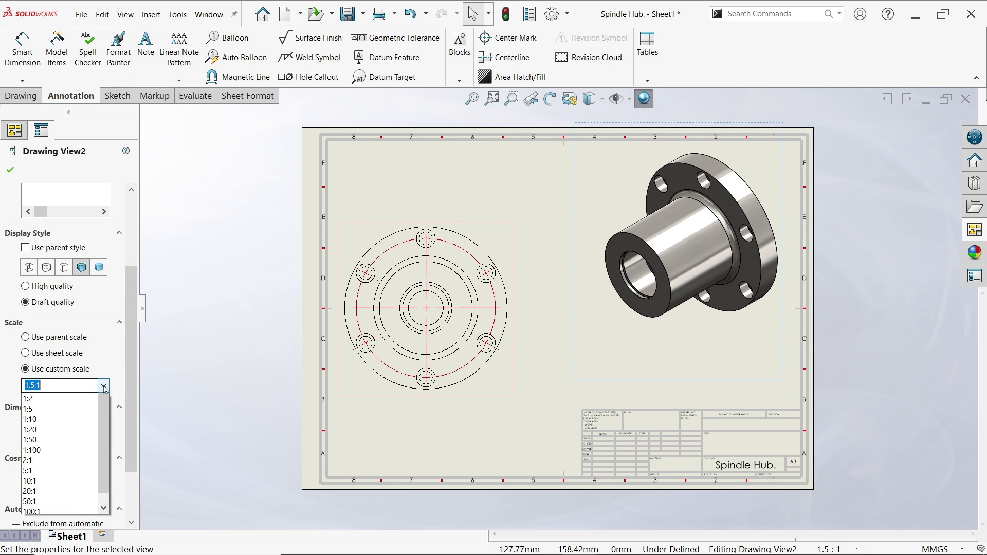
click(56, 410)
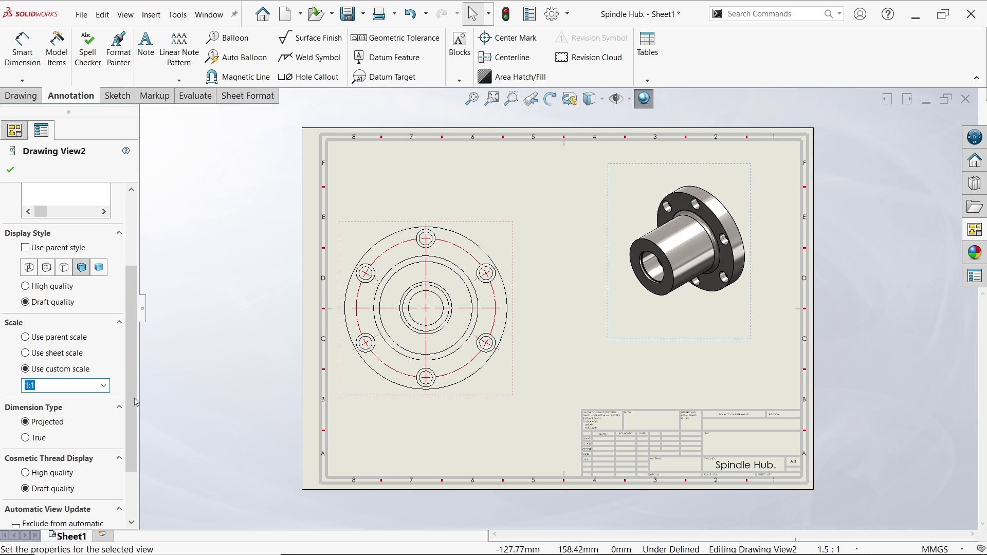
drag(751, 341, 795, 306)
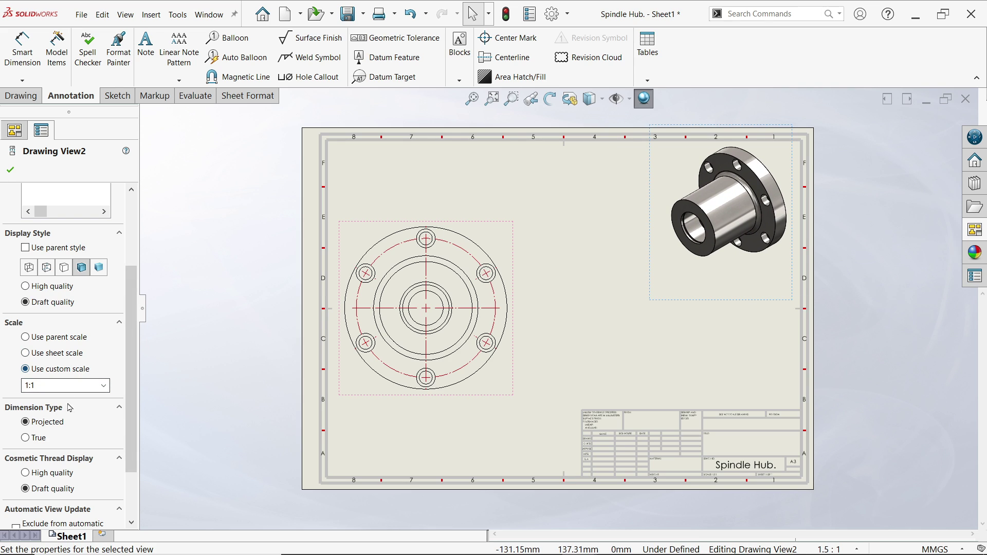
Step: Set the isometric view's display style to High quality and accept the view's properties
click(57, 288)
scroll(124, 367, up, 5)
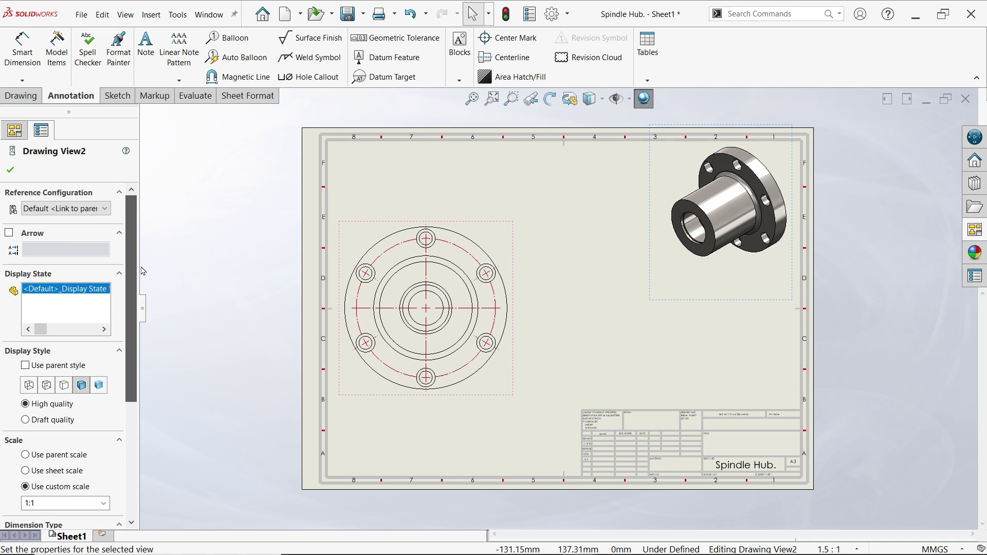
click(11, 170)
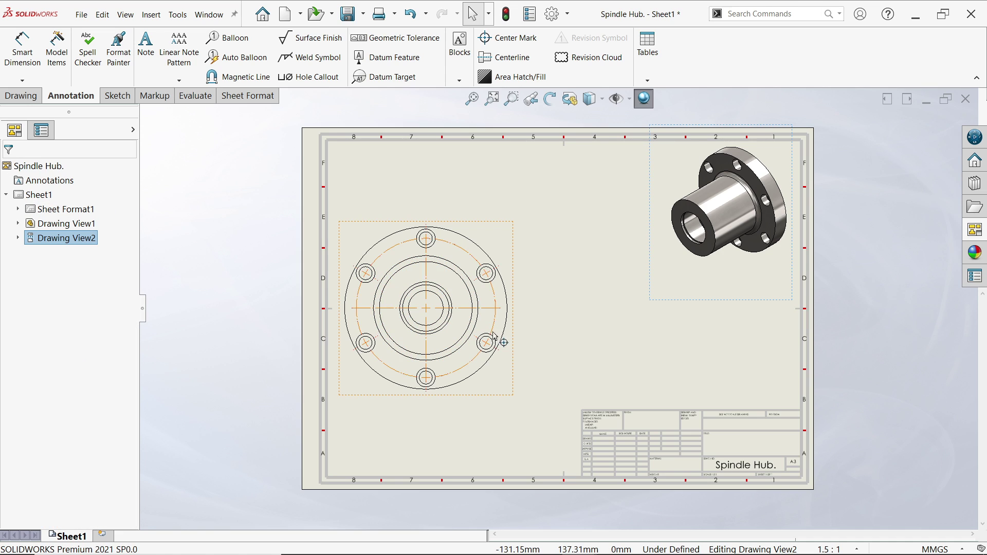
scroll(529, 379, down, 2)
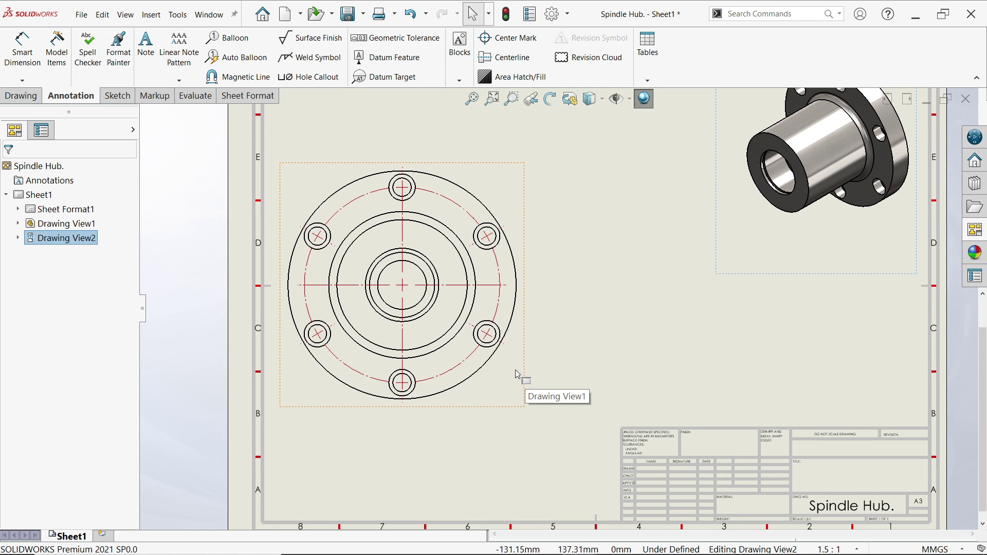
scroll(529, 375, up, 2)
scroll(525, 380, down, 3)
click(547, 385)
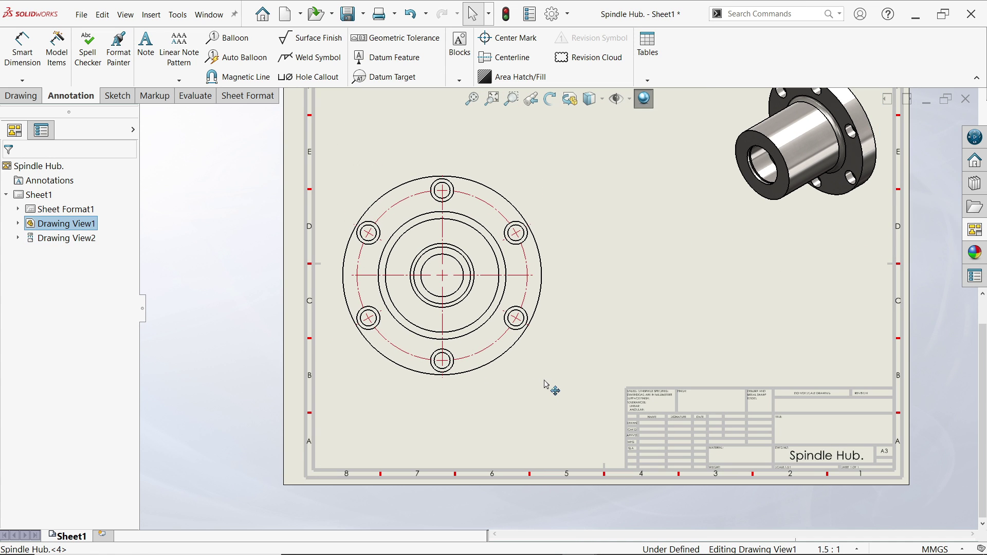
click(25, 97)
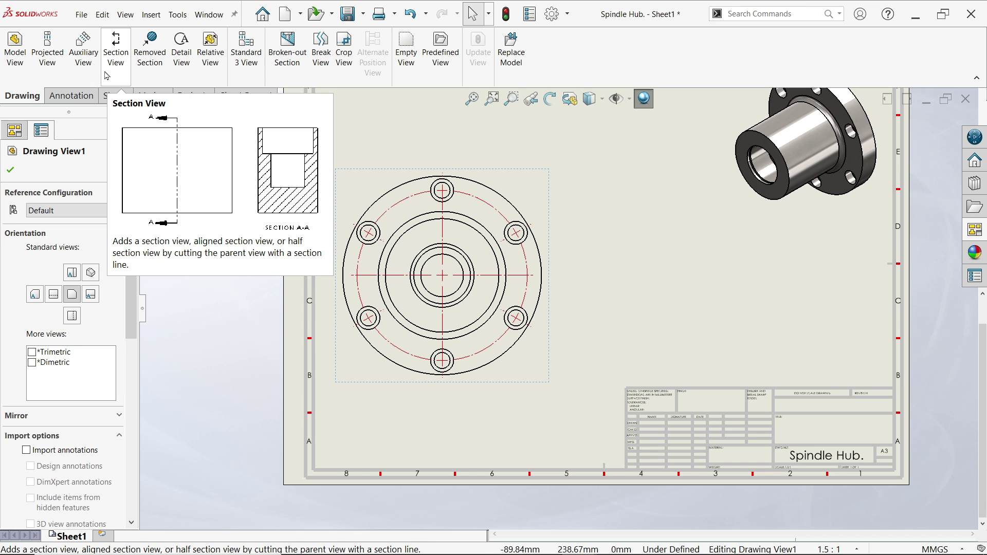
click(48, 75)
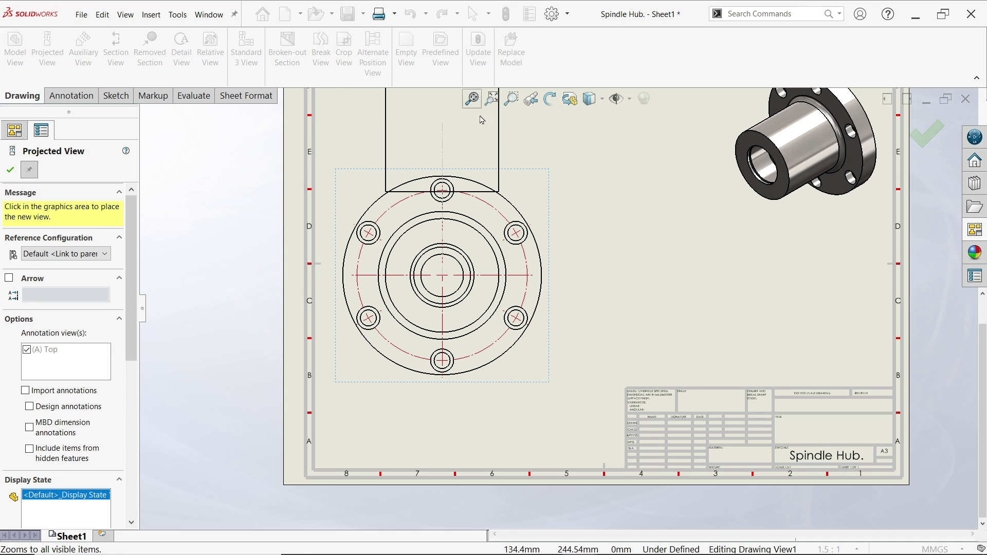
click(443, 119)
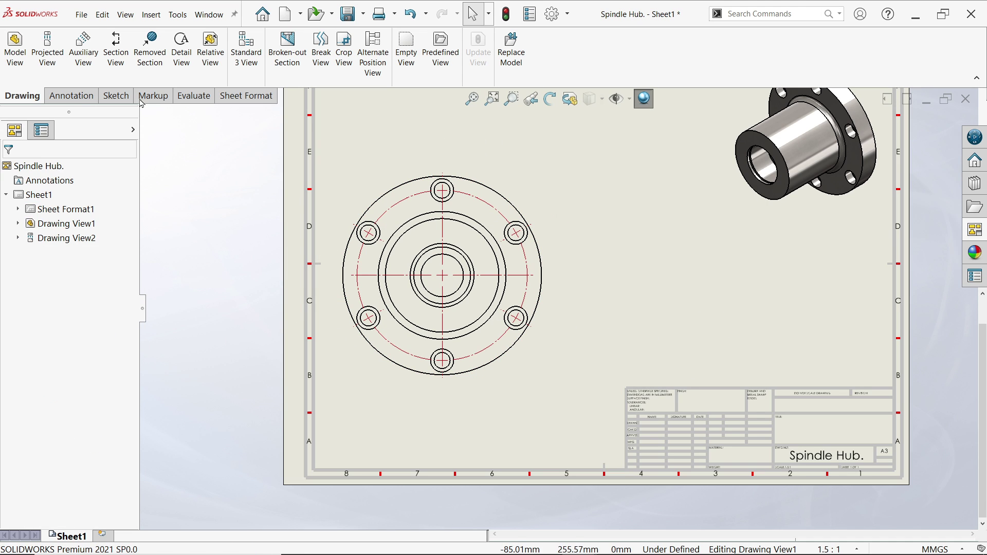
Step: Create a section view with a vertical cutting line through the front view's centre, Auto Flip off, and place it beside the front view on the right
click(123, 58)
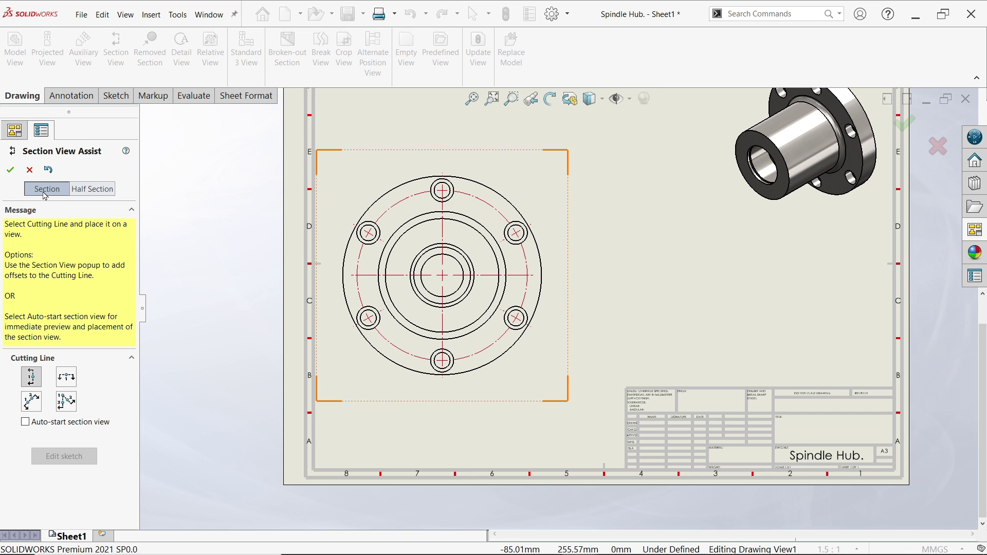
click(30, 385)
click(442, 276)
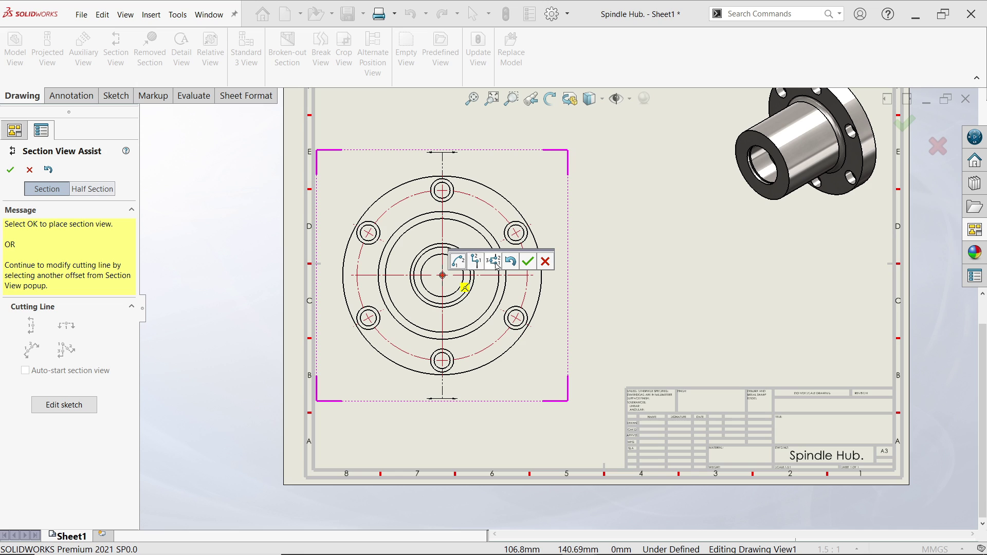
click(529, 263)
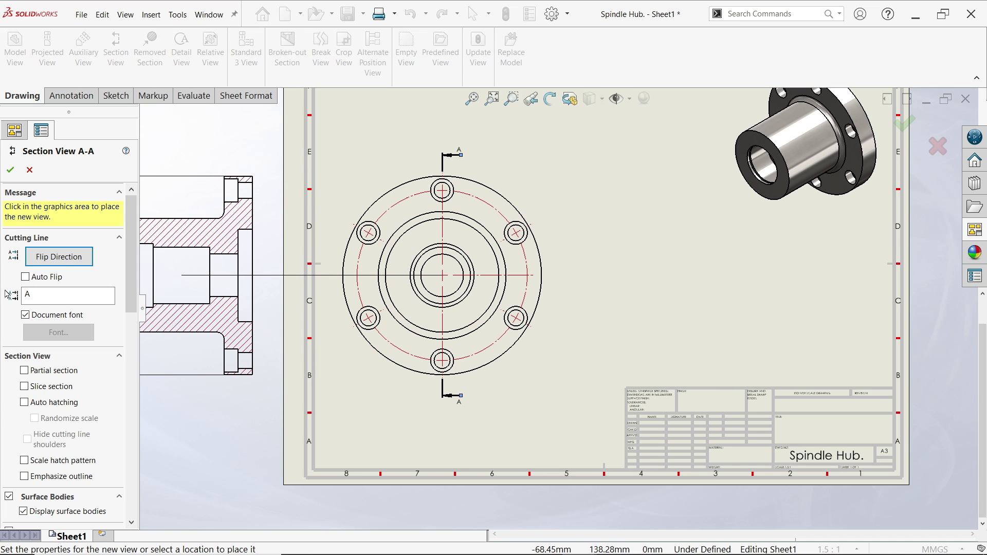
click(25, 278)
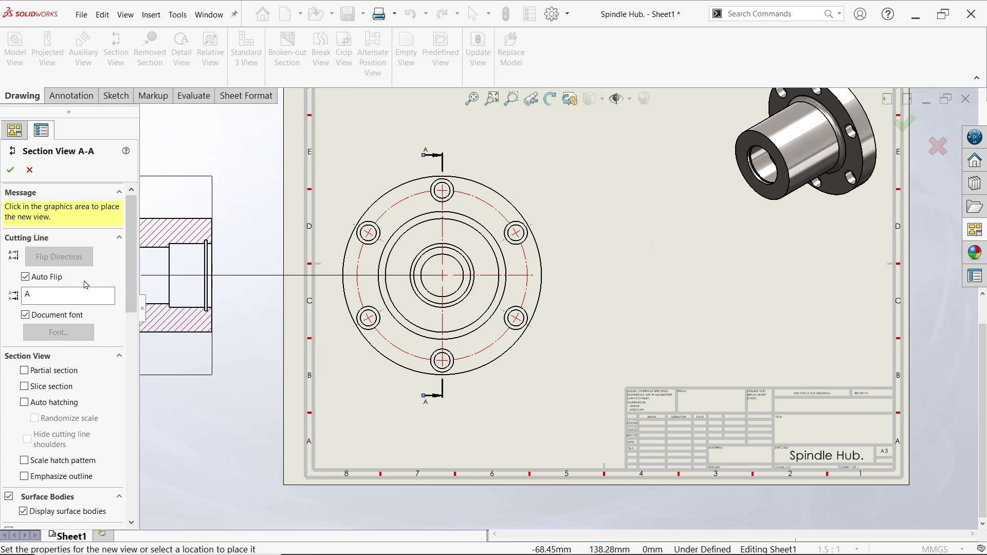
click(41, 279)
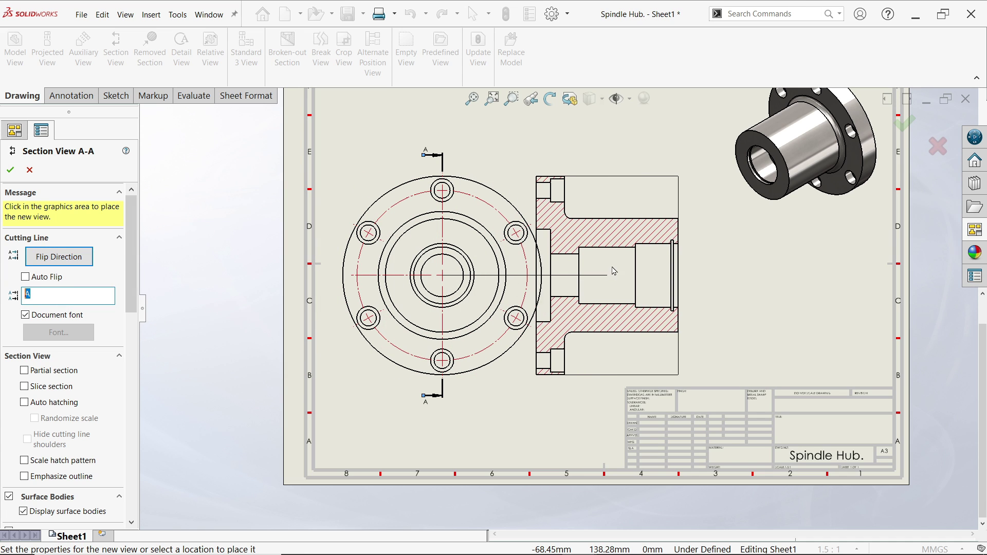
click(622, 275)
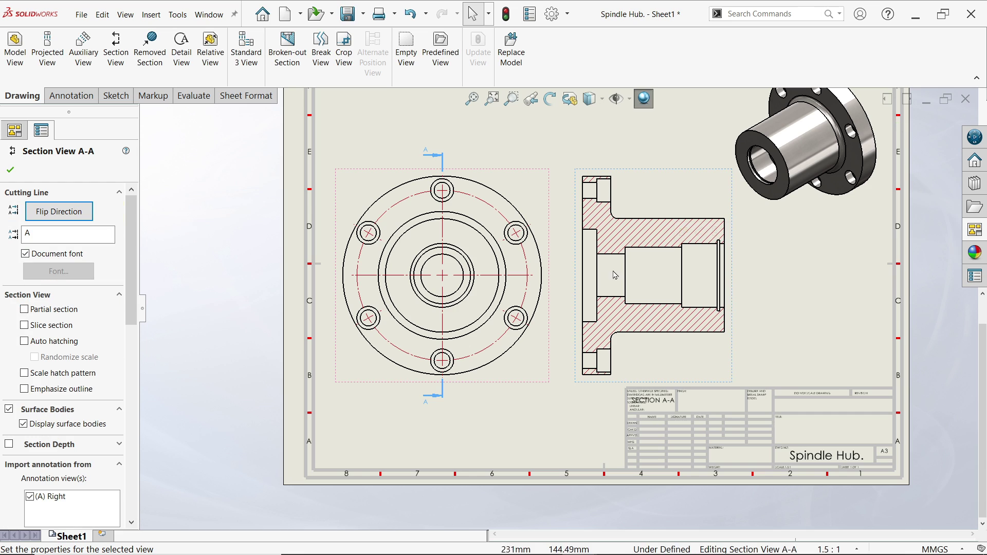
Step: Flip the cutting direction of section A-A so its arrows point left and the flange lies on the right
click(51, 213)
click(49, 218)
click(50, 218)
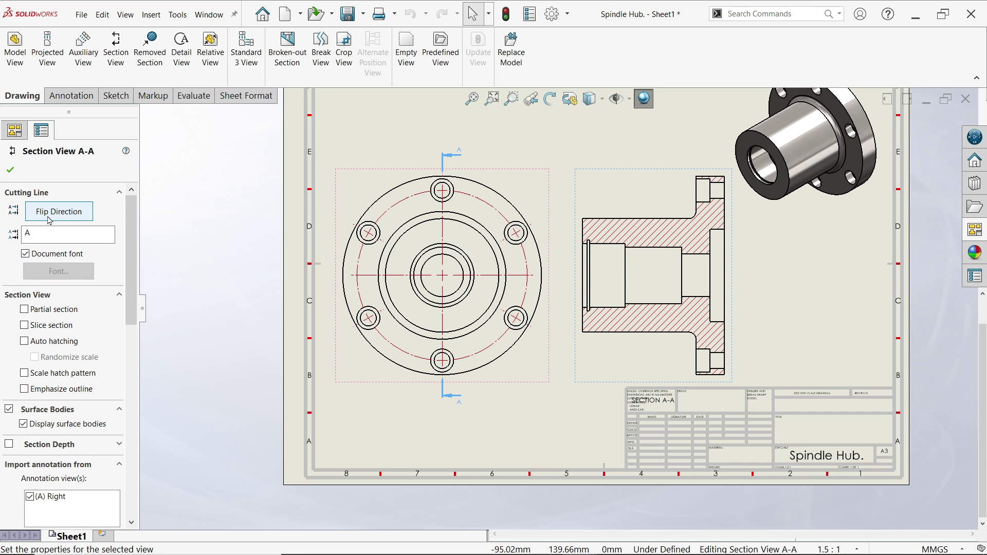
Step: Try the Scale hatch pattern, Emphasize outline and Slice section options on section A-A, turning each off again before closing its properties
scroll(62, 322, down, 3)
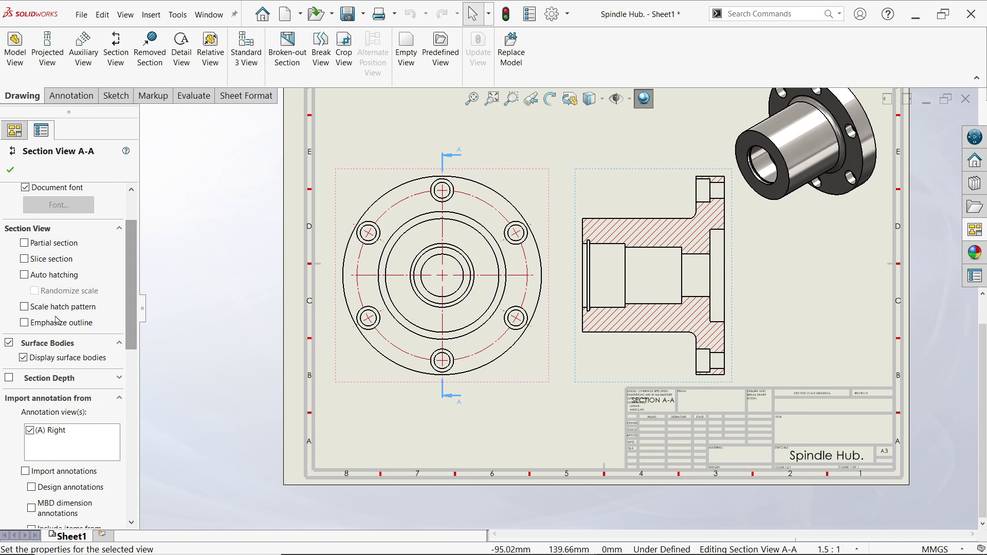
click(24, 309)
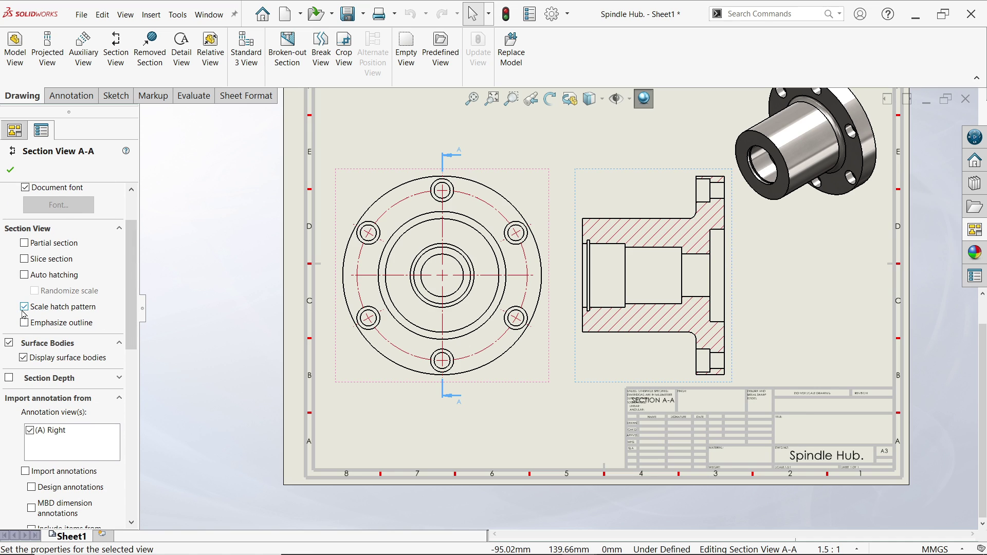
click(23, 311)
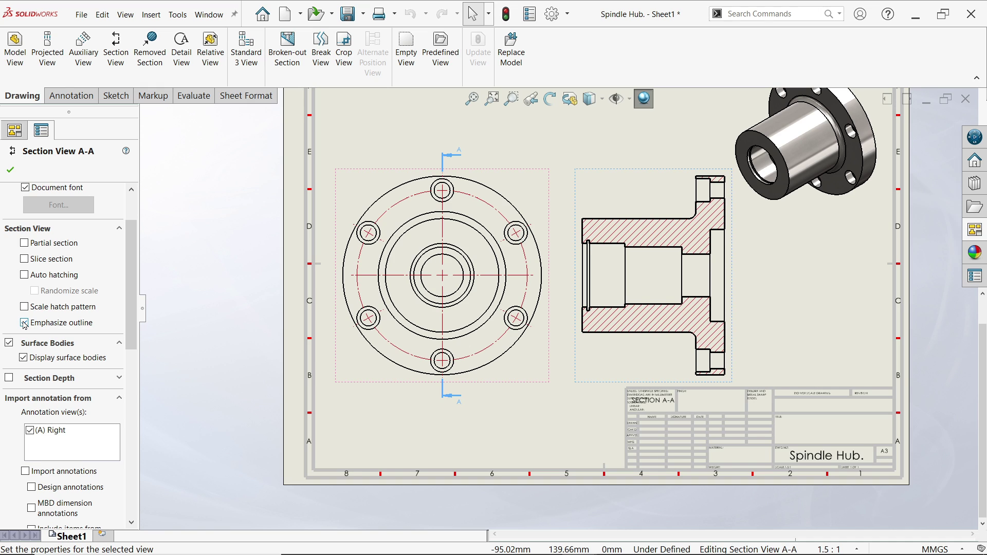
click(24, 324)
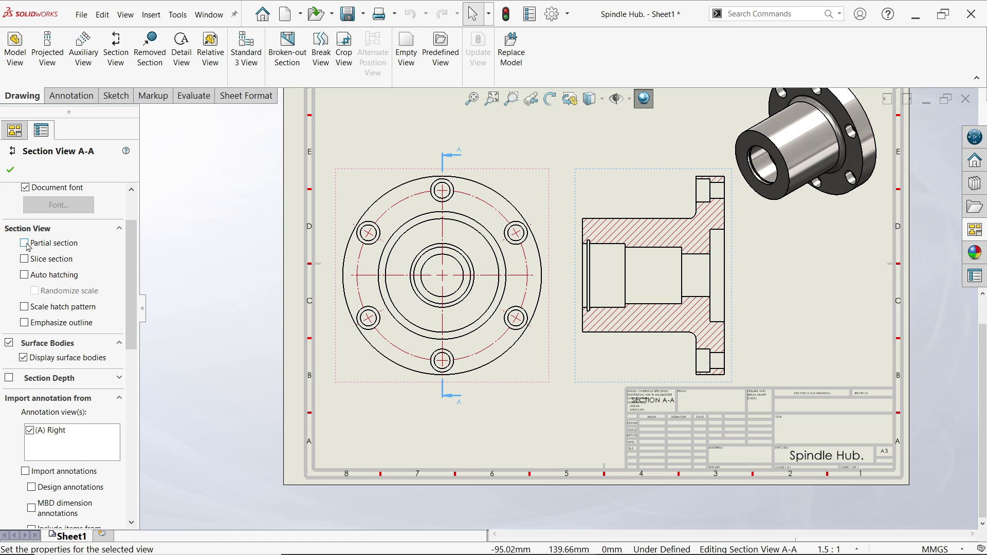
click(24, 260)
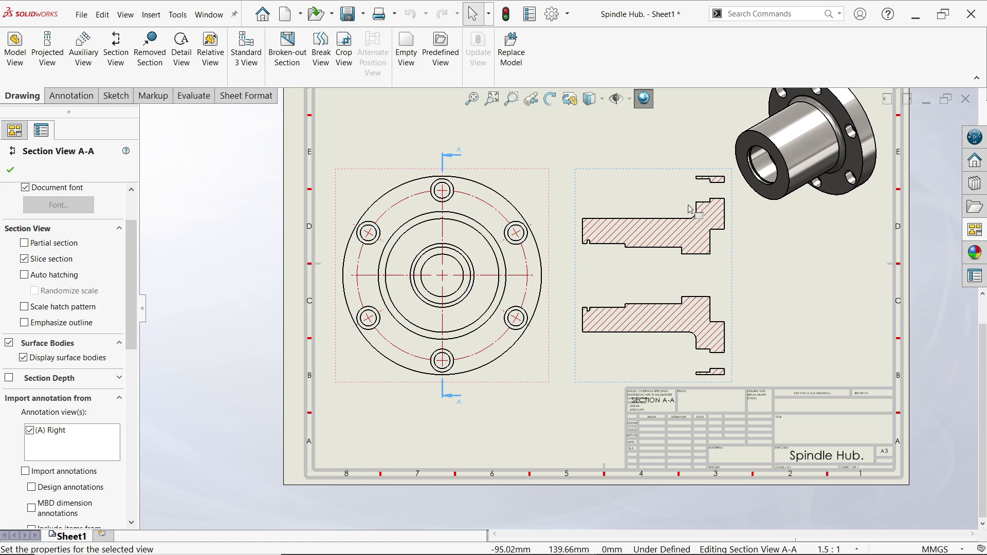
click(24, 259)
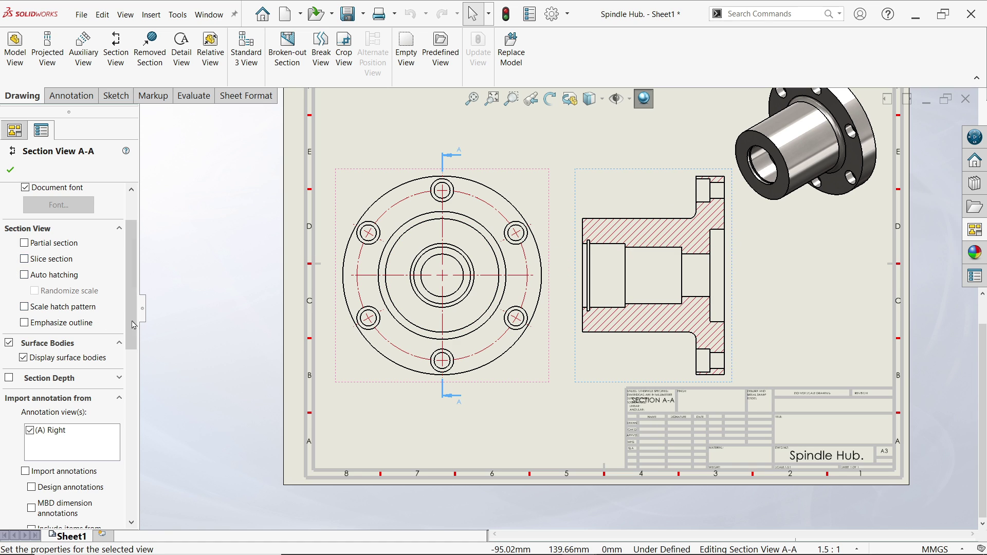
scroll(134, 327, down, 3)
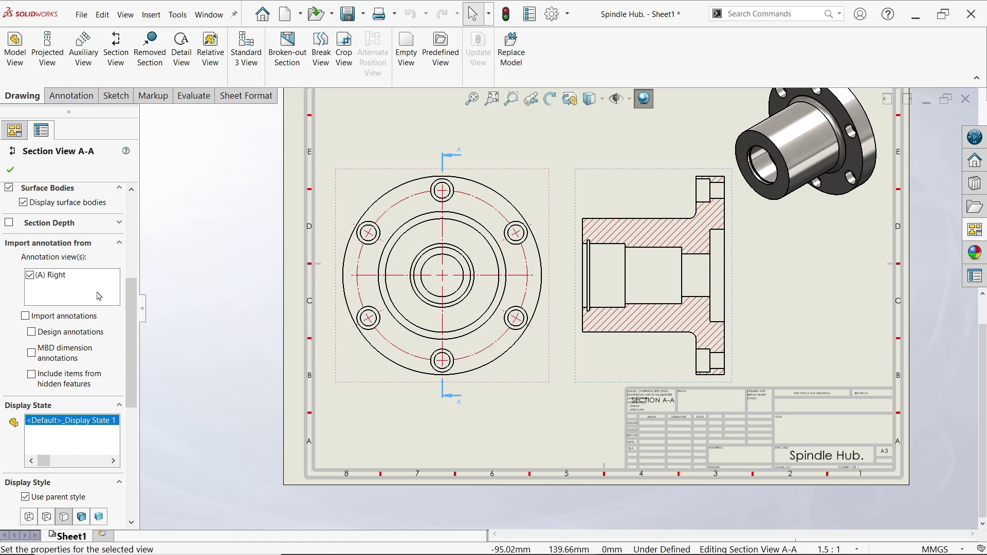
click(10, 170)
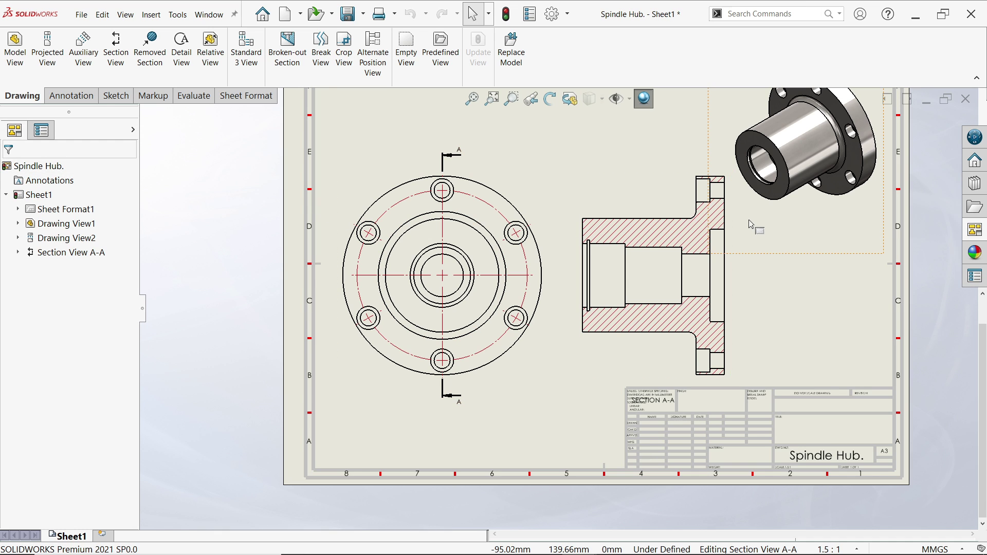
Step: Dimension the flange's outer diameter in the front view with Smart Dimension, placing the text above and left of the circle
key(f)
scroll(722, 227, down, 2)
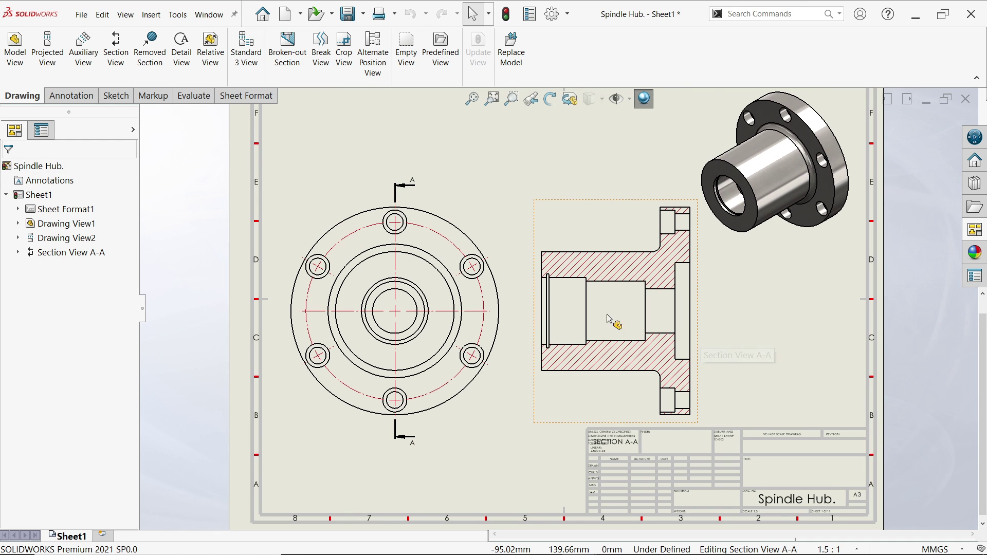
scroll(315, 235, down, 2)
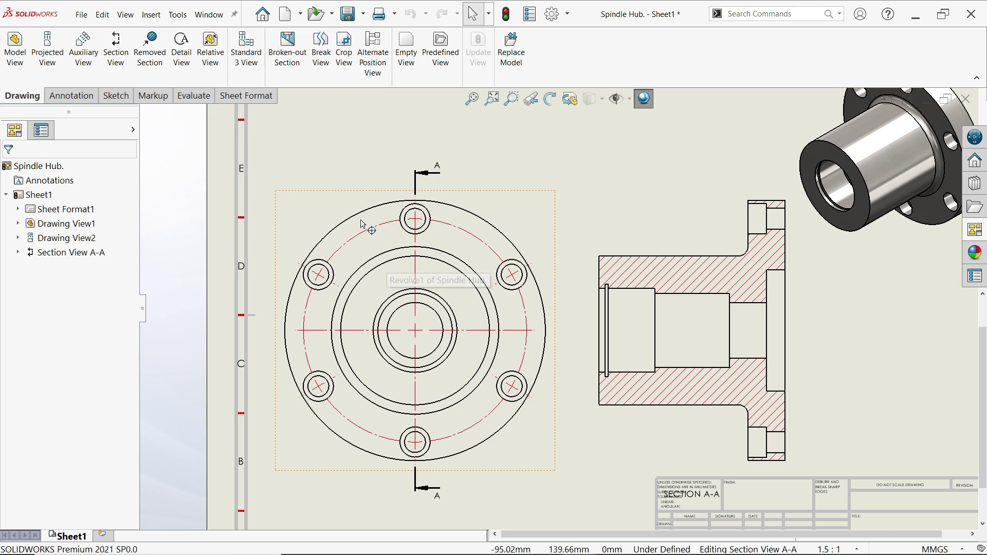
click(72, 98)
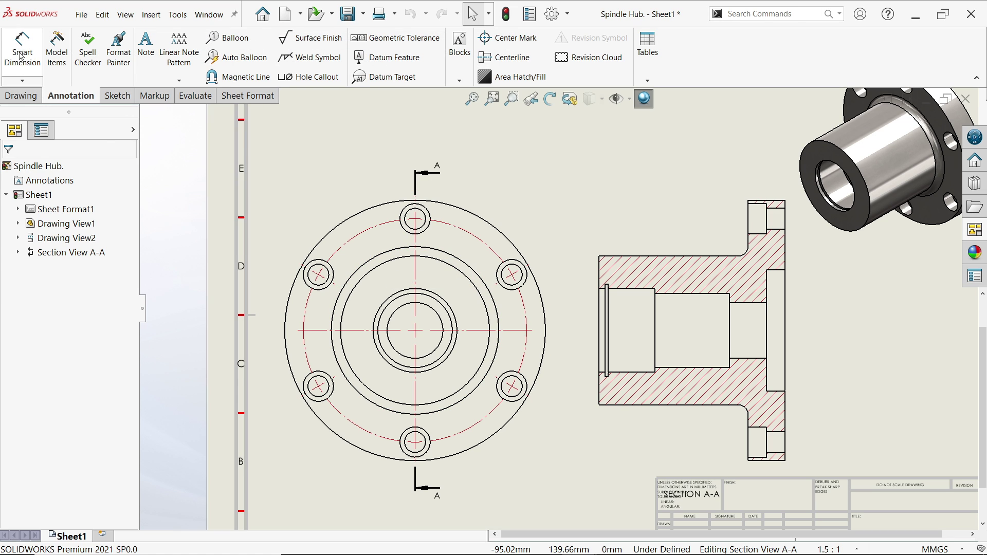
click(21, 49)
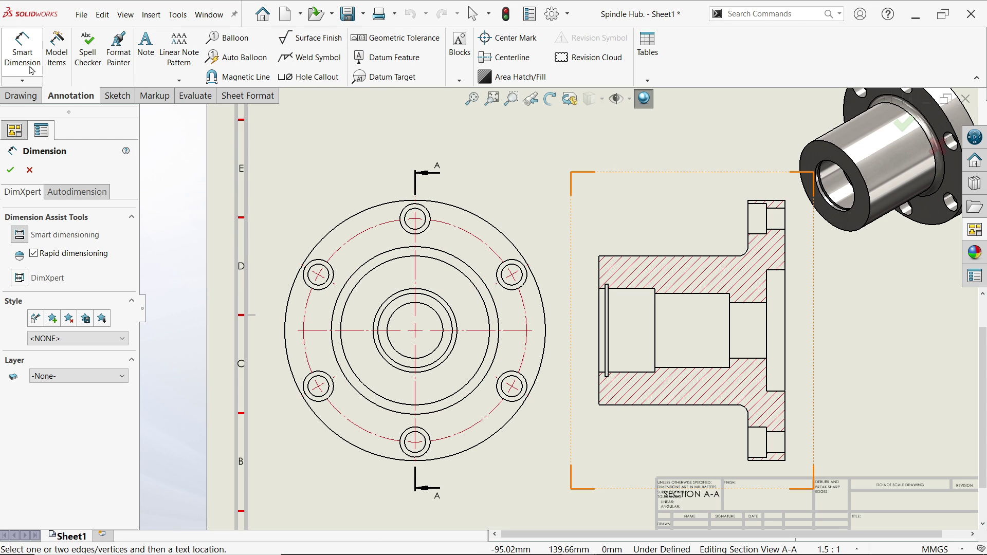
click(373, 209)
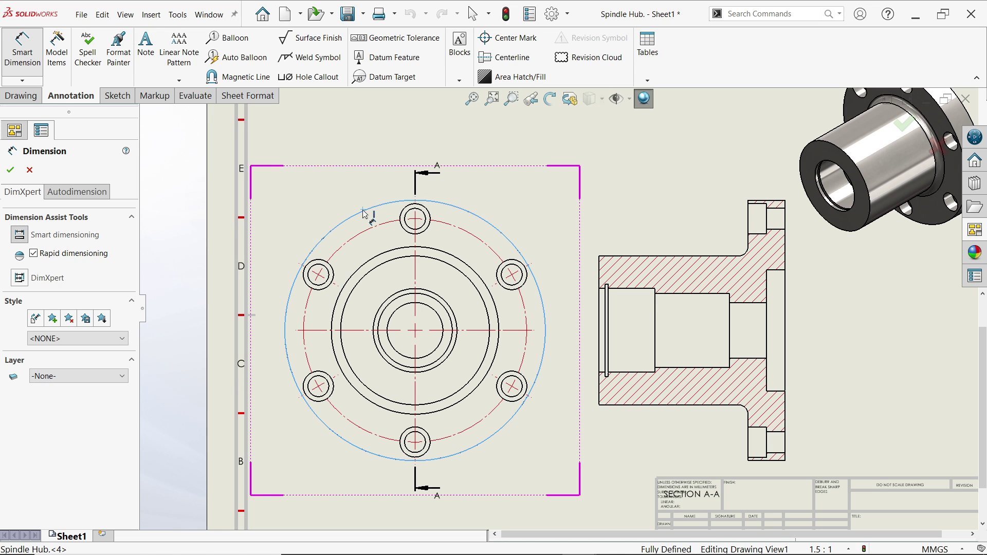
click(339, 187)
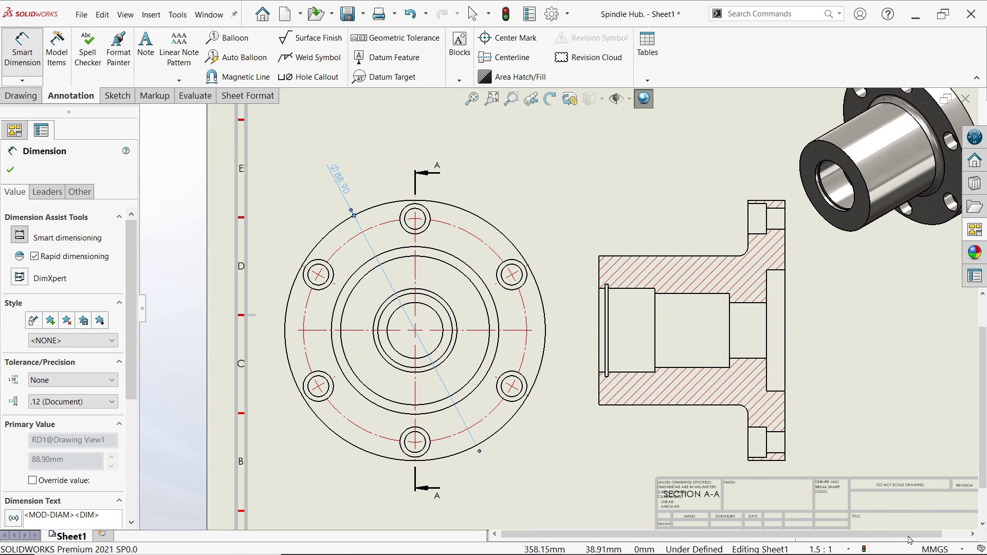
Step: Change the drawing's unit system to IPS (inch, pound, second)
click(916, 551)
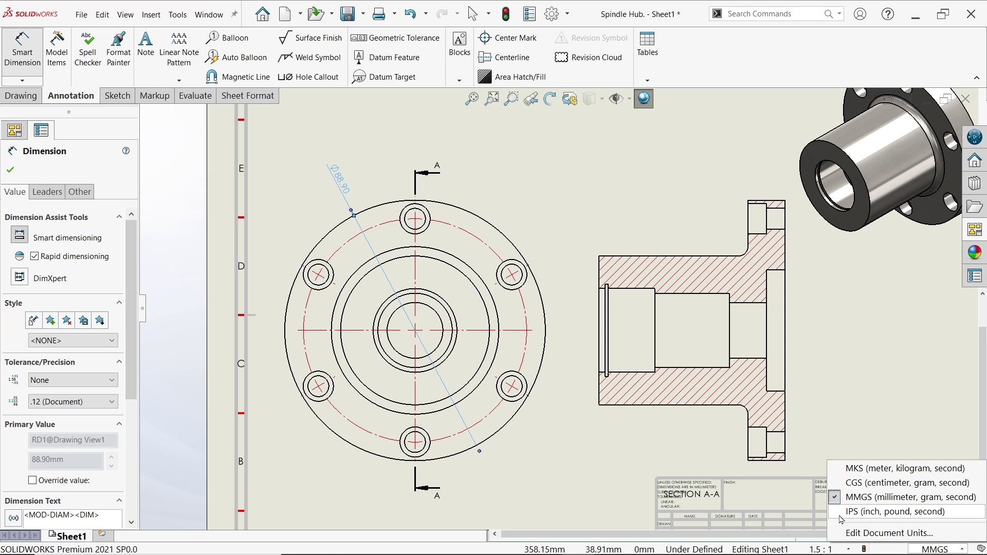
click(851, 514)
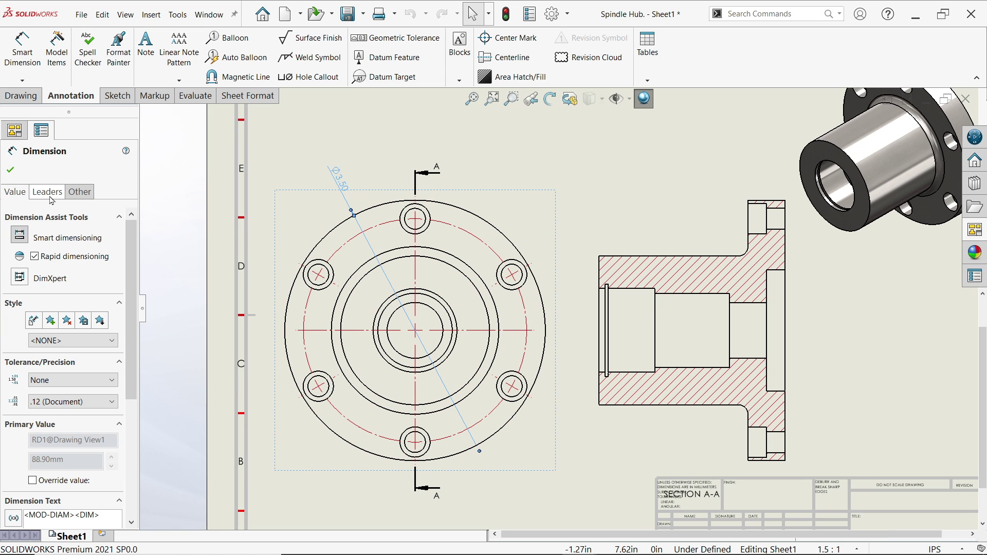
scroll(396, 308, down, 1)
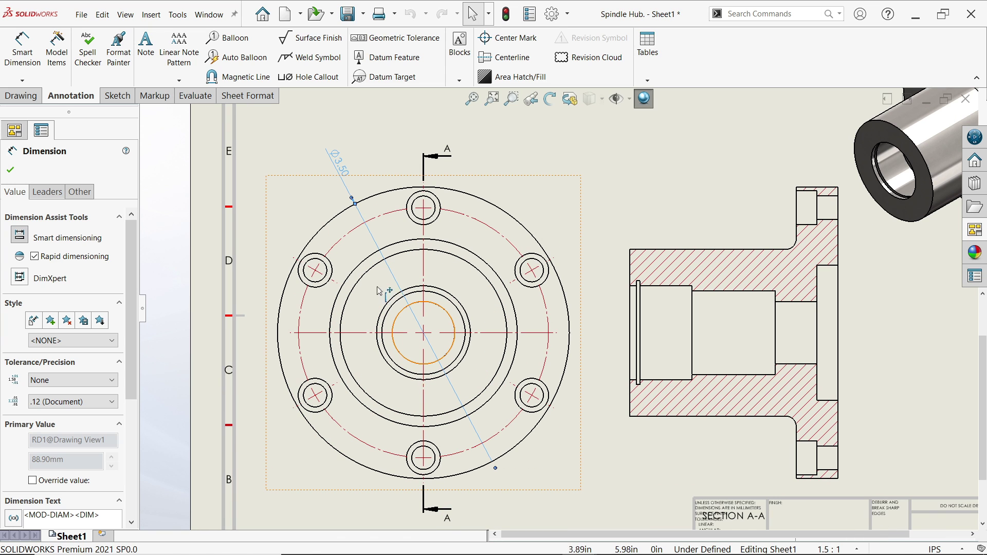
Step: Place the flange outer diameter dimension's arrows inside and use a broken leader with horizontal text
click(58, 195)
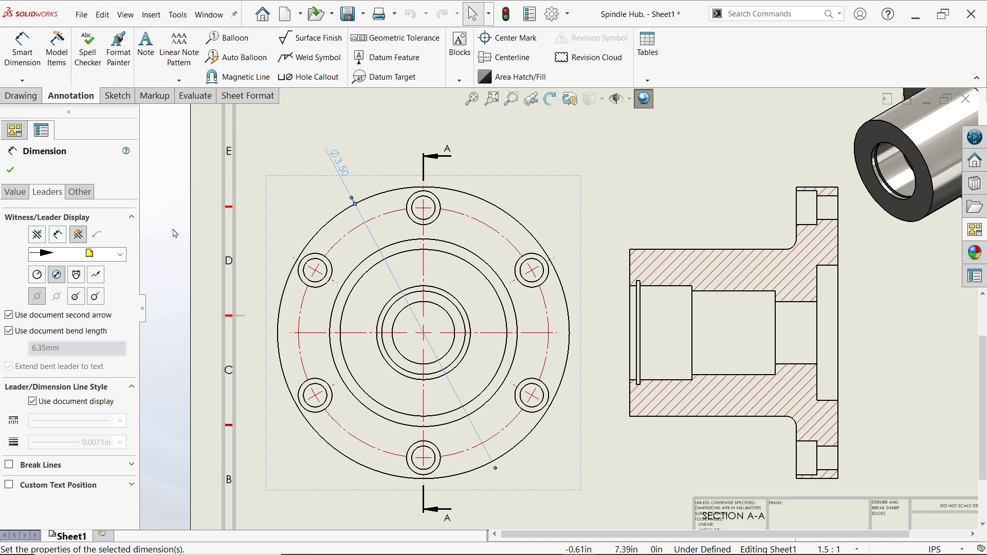
click(60, 236)
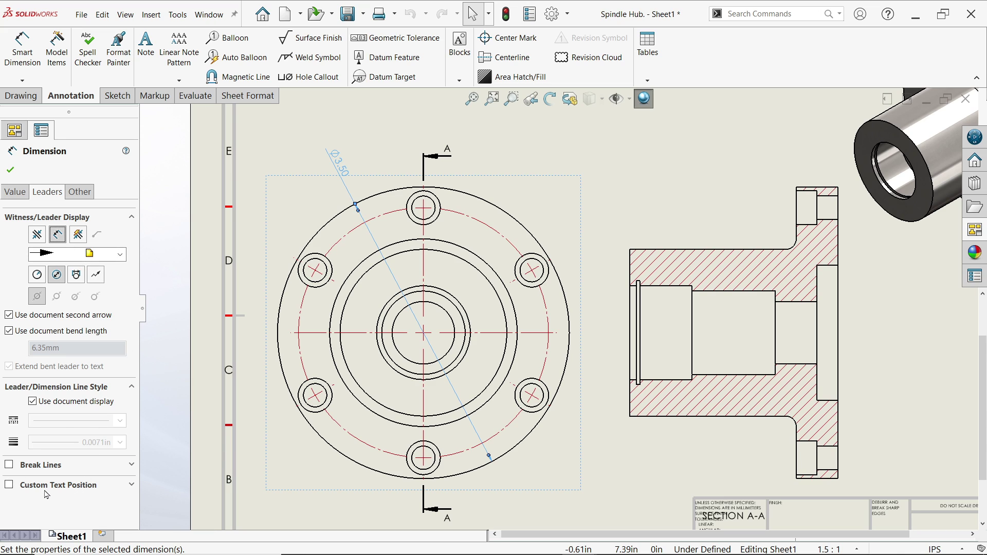
click(9, 485)
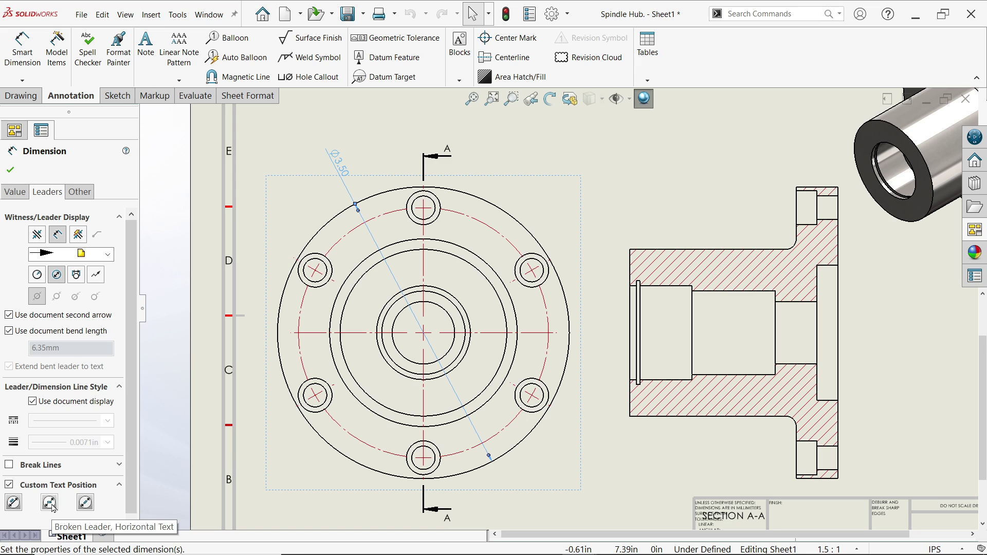
click(52, 506)
scroll(347, 228, down, 1)
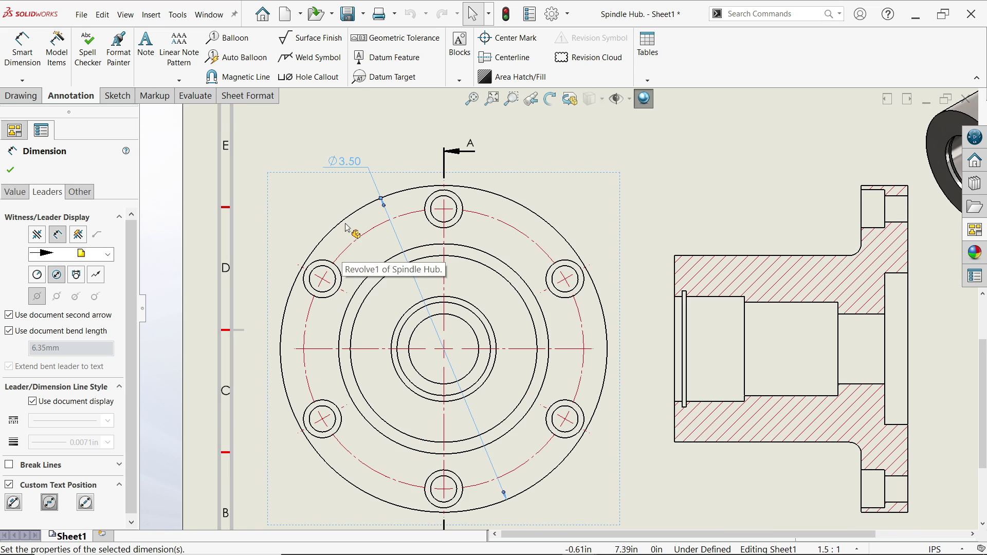
scroll(347, 228, down, 1)
key(Escape)
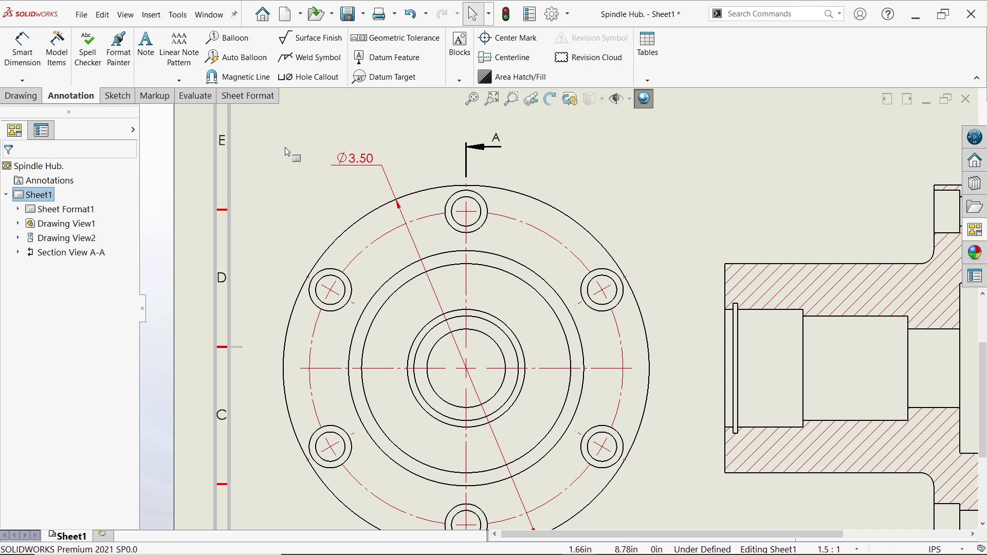
click(363, 167)
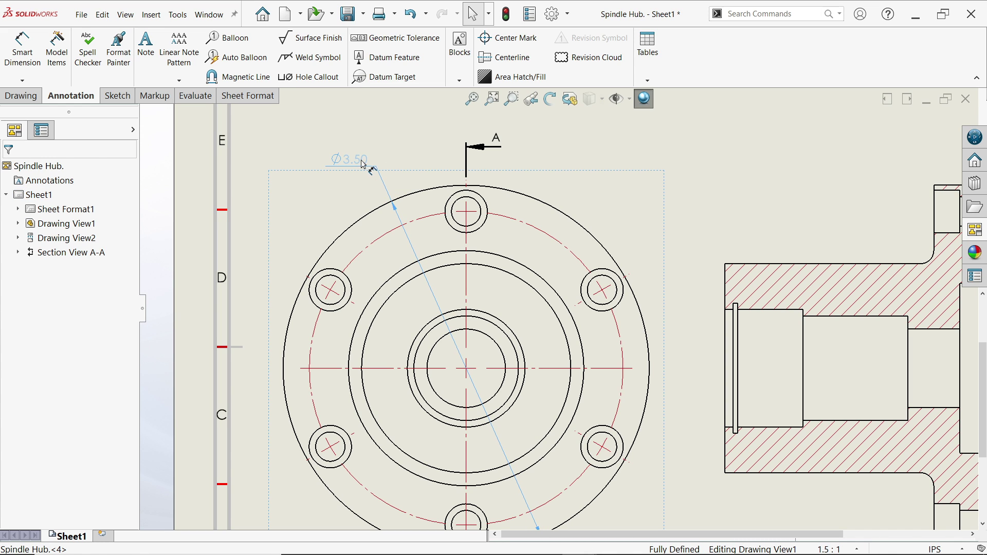
Step: Dimension the diameter of the larger hub circle inside the bolt circle, placing the text above and left of the flange
click(28, 64)
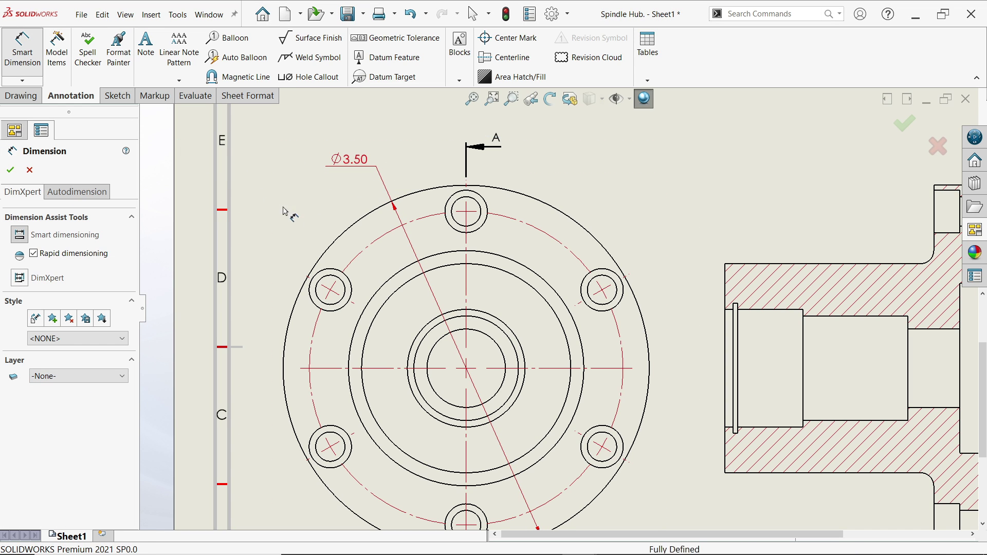
click(383, 286)
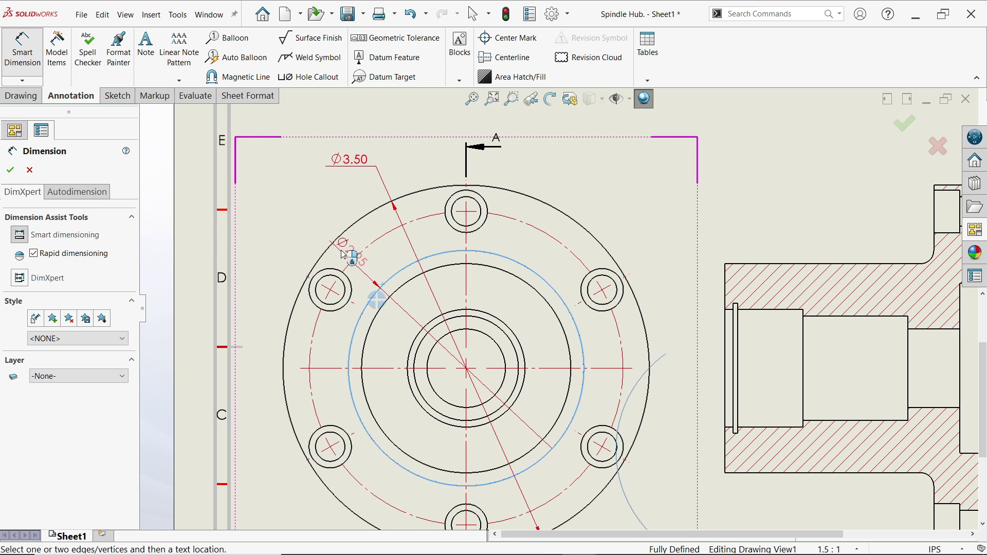
click(307, 207)
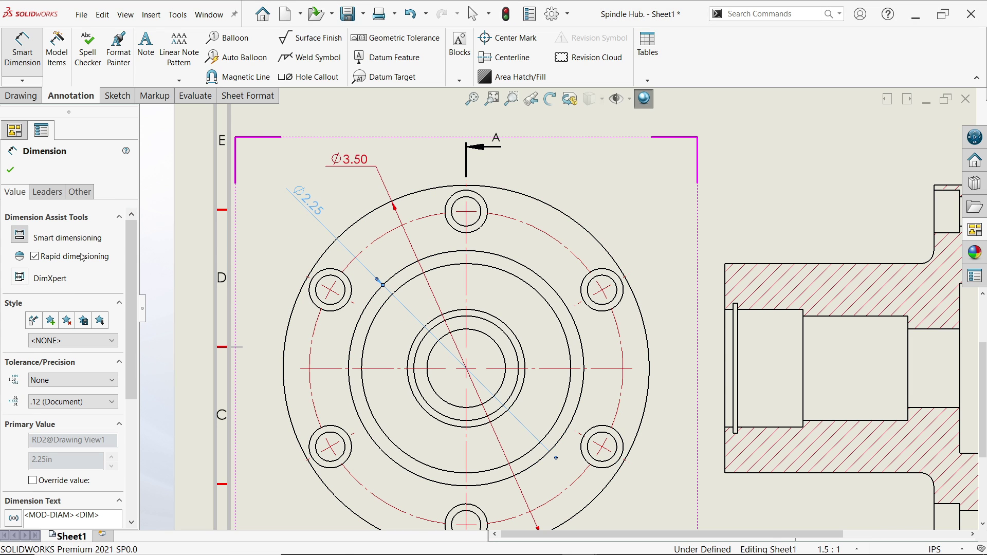
Step: Give the hub circle's diameter dimension inside arrows and a broken leader with horizontal text, and position it just below the flange diameter text
click(46, 192)
click(58, 236)
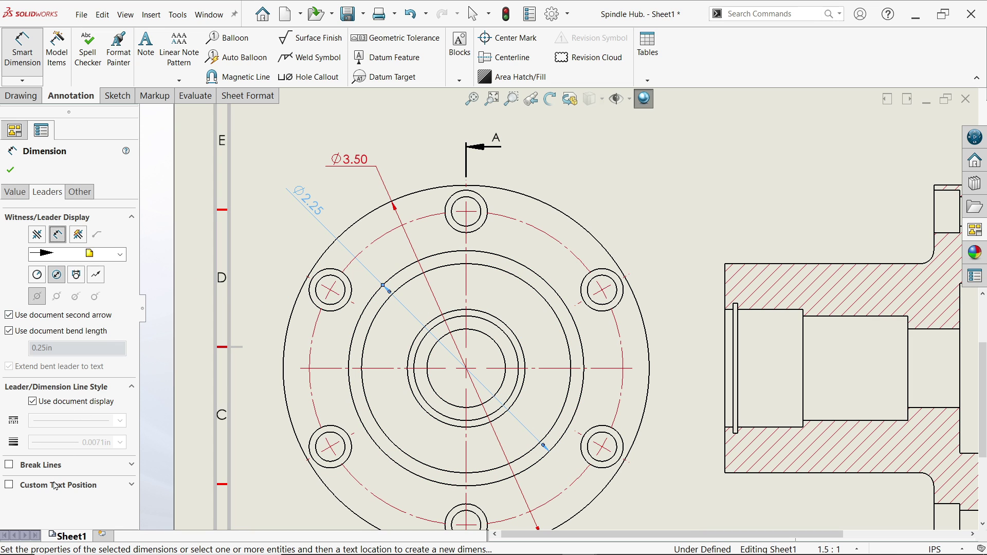
click(56, 485)
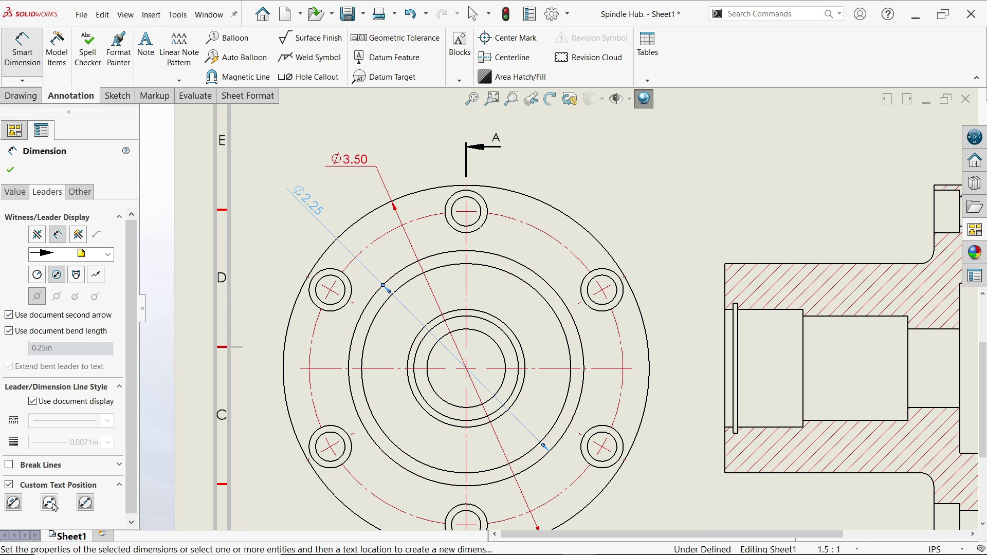
click(50, 503)
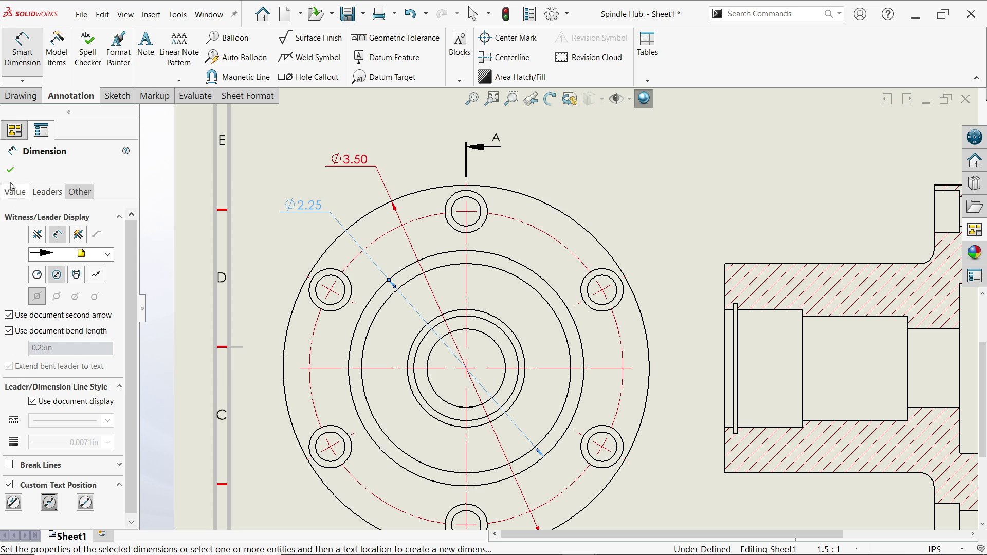
click(12, 171)
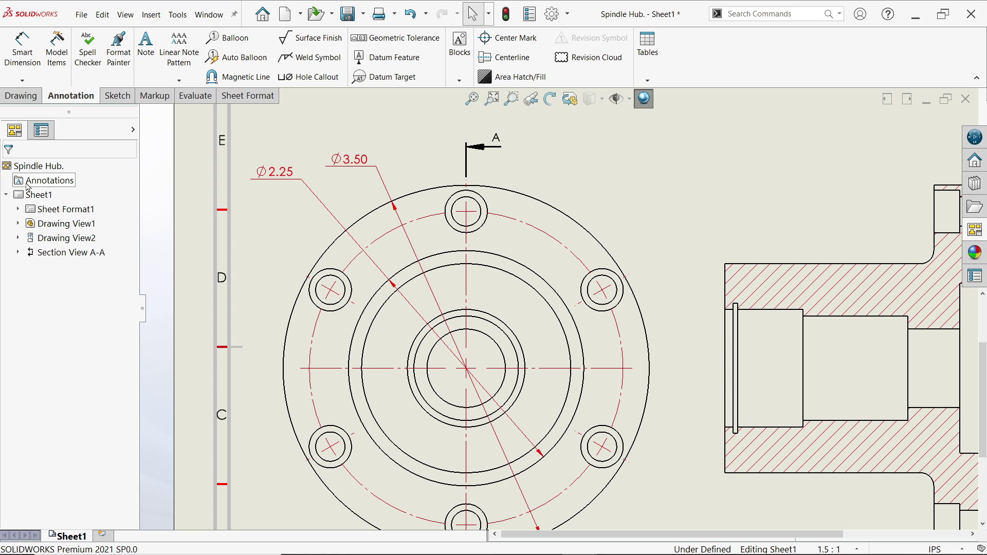
drag(300, 184, 320, 211)
scroll(526, 170, up, 3)
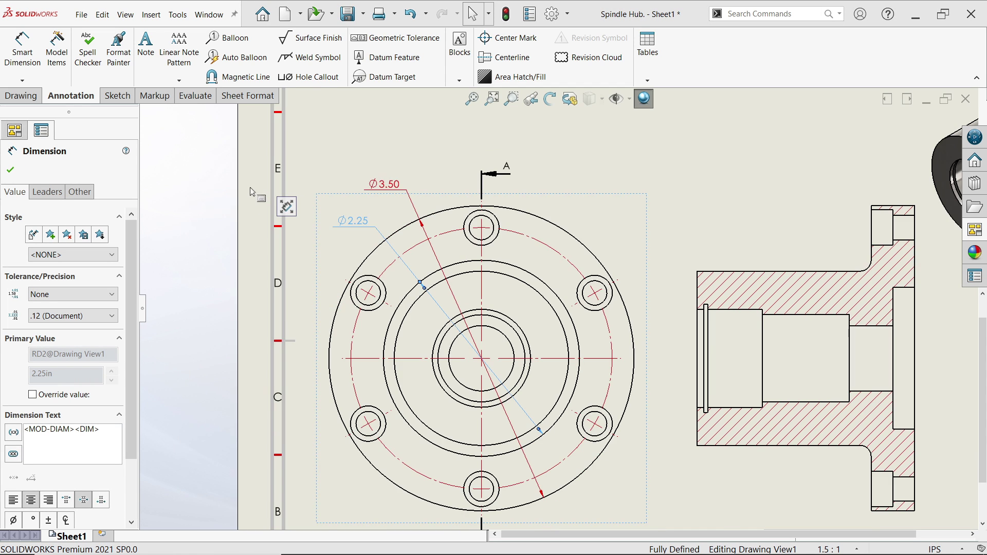
Step: Add a hole callout to the uppermost counterbored hole in the front view, placing its text above and right of the flange
scroll(561, 188, down, 2)
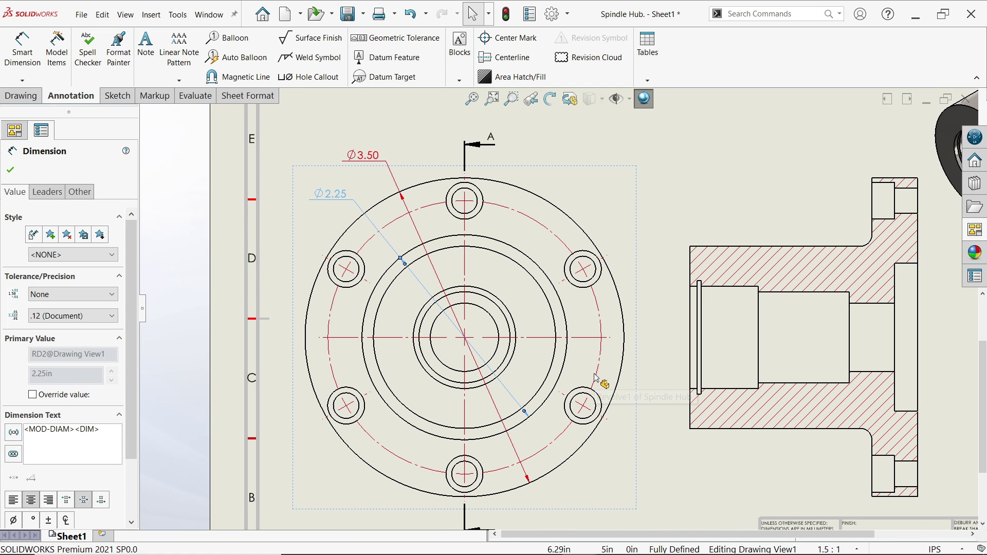
click(319, 77)
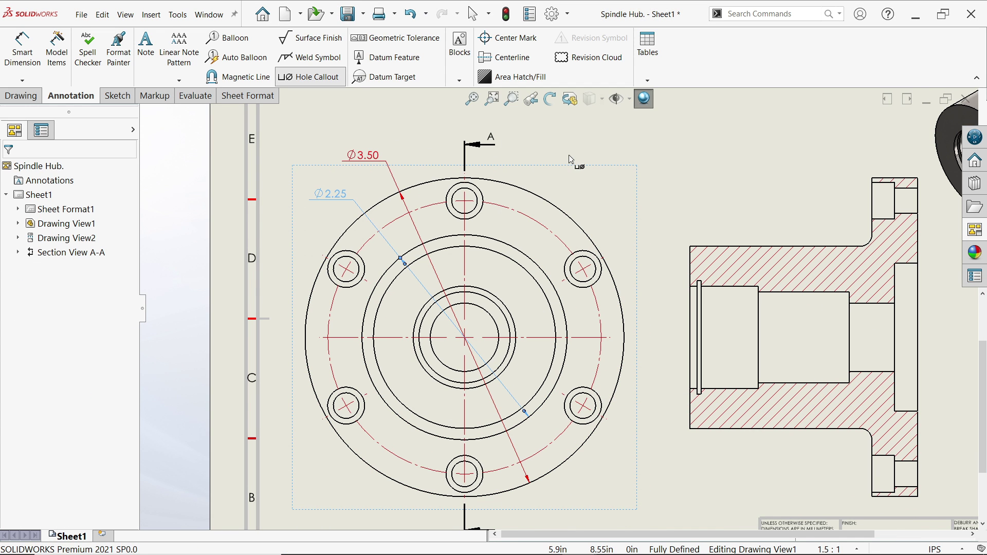
scroll(569, 159, down, 3)
click(453, 234)
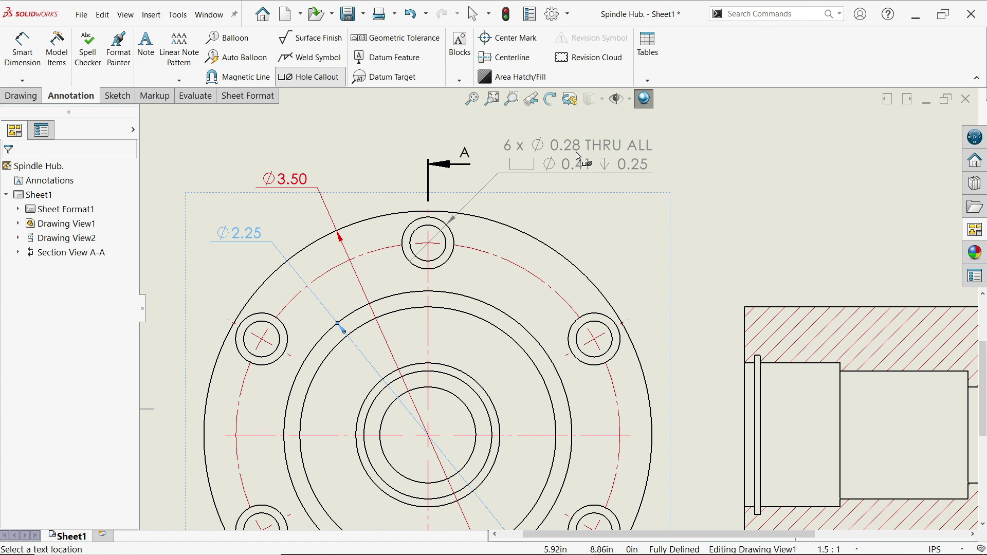
click(582, 155)
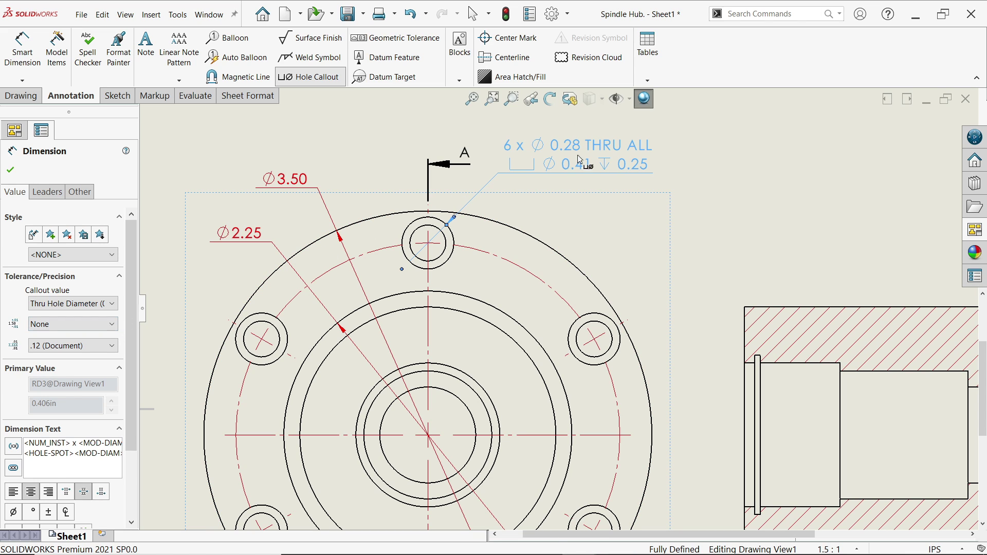
Step: Set the precision of the hole callout's thru hole diameter to three decimal places (.123)
click(70, 304)
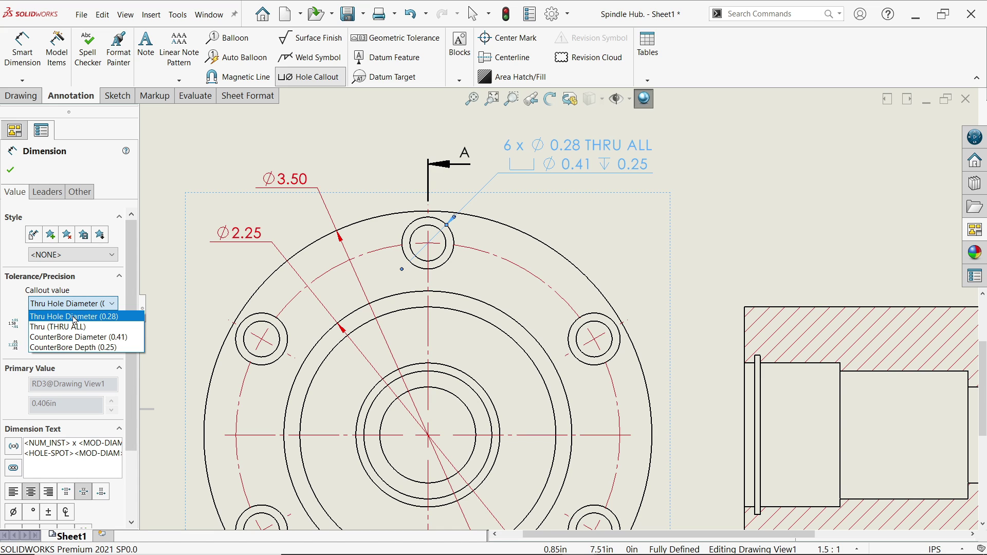
click(76, 317)
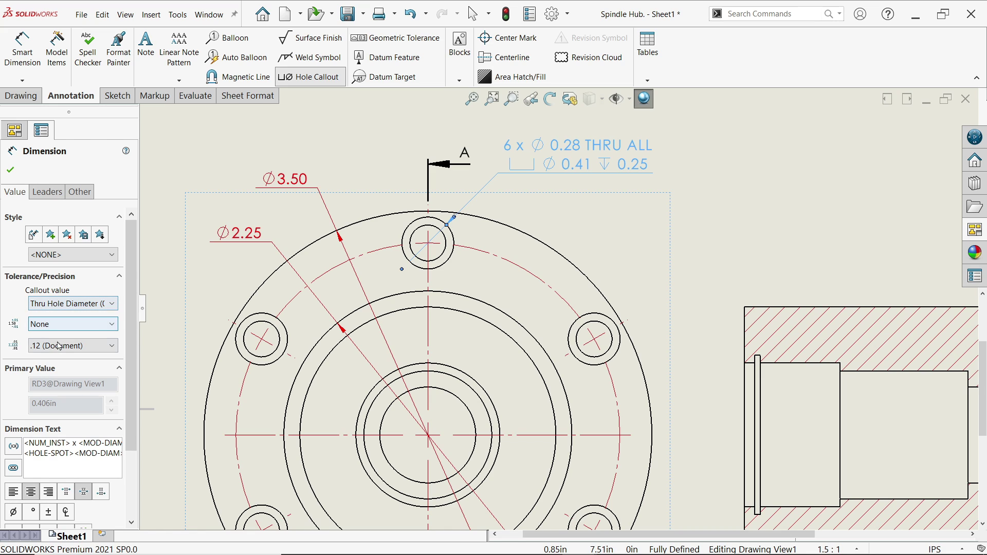
click(60, 346)
click(53, 390)
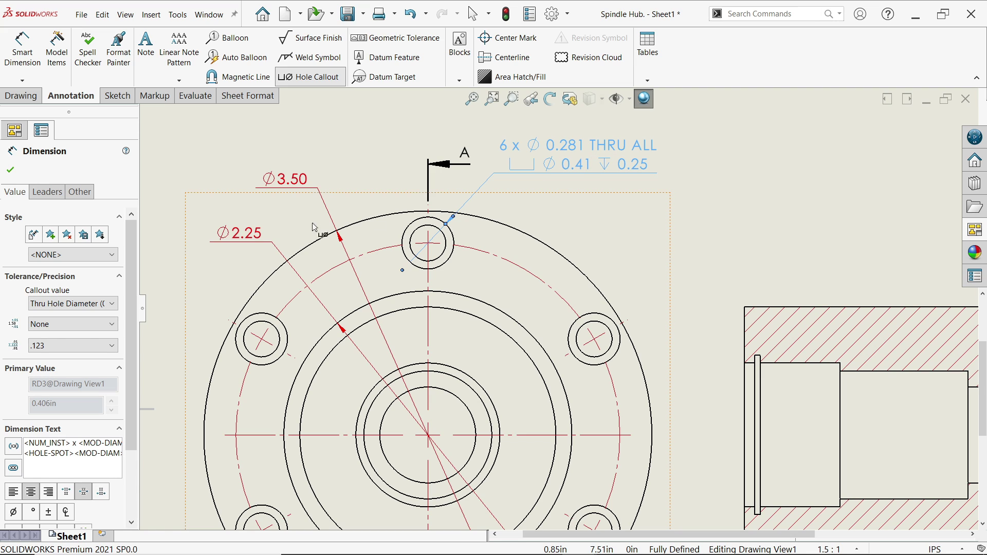
Step: Set the callout's counterbore diameter and counterbore depth to three decimal places (.123) and accept the dimension properties
click(56, 304)
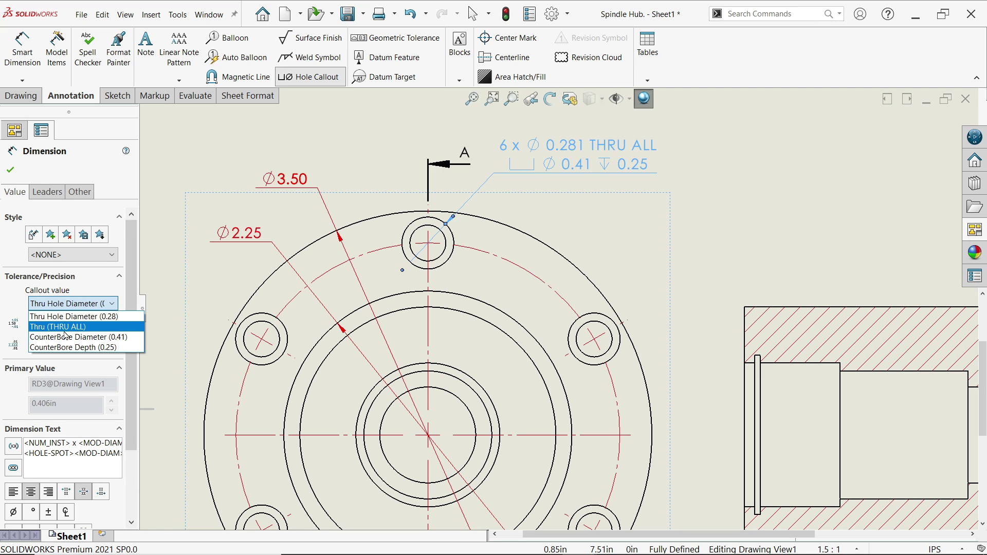
click(70, 338)
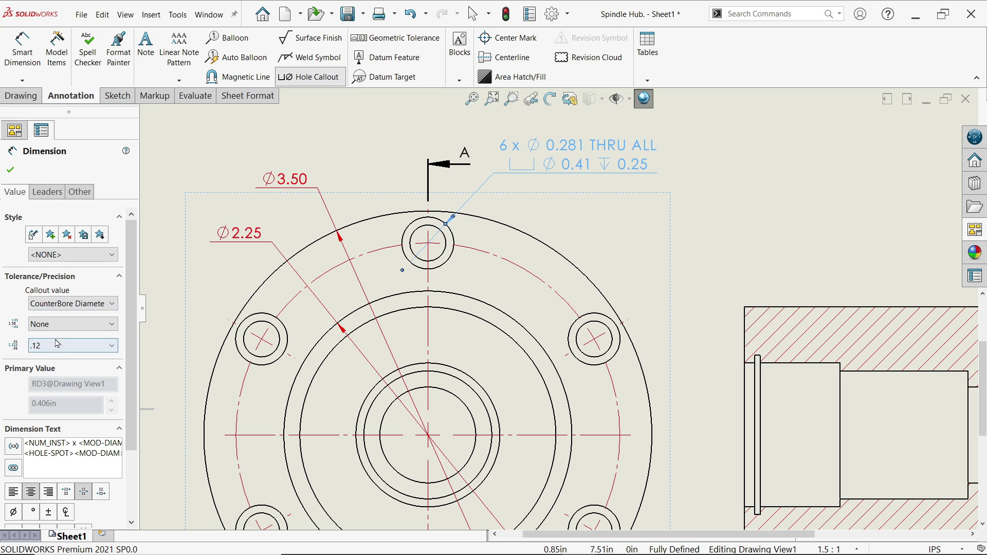
click(54, 350)
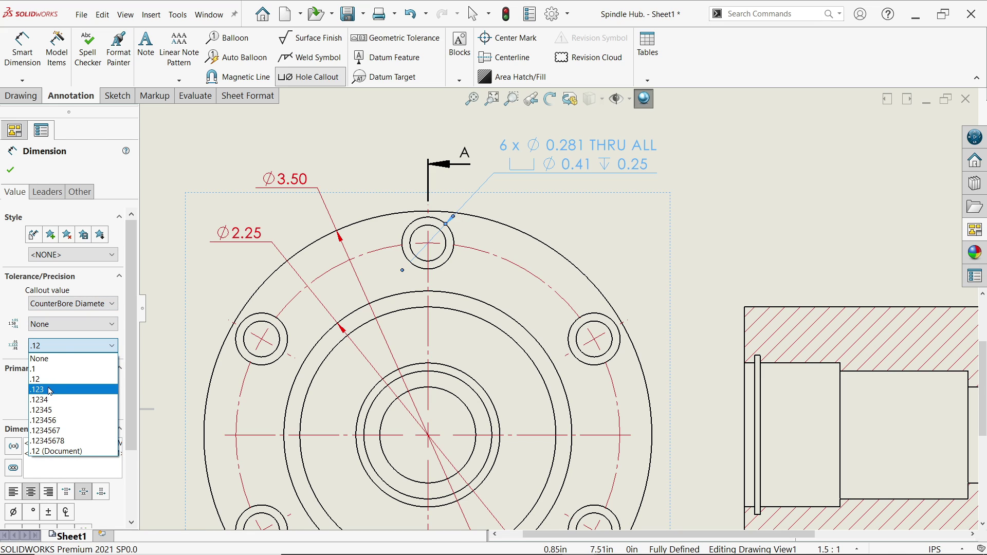
click(50, 389)
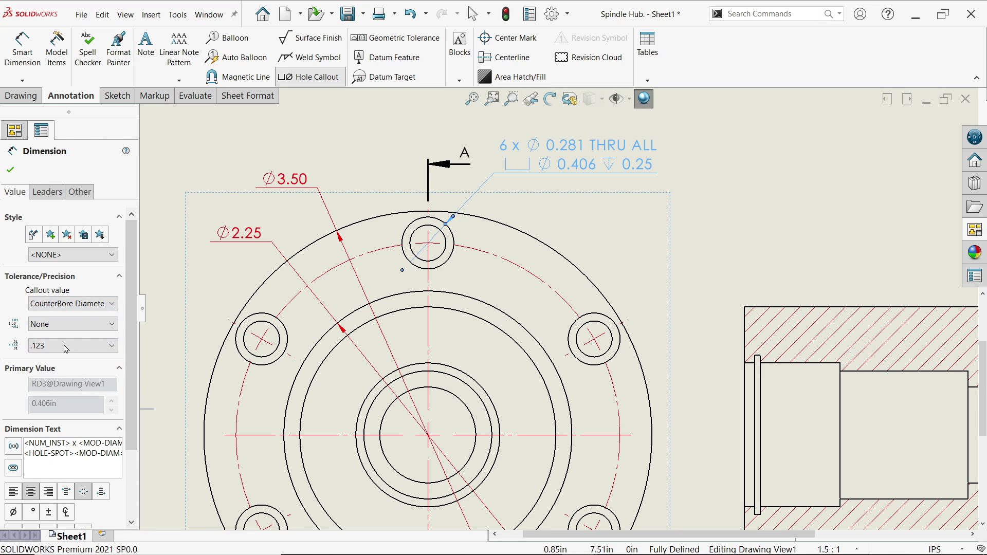
click(72, 304)
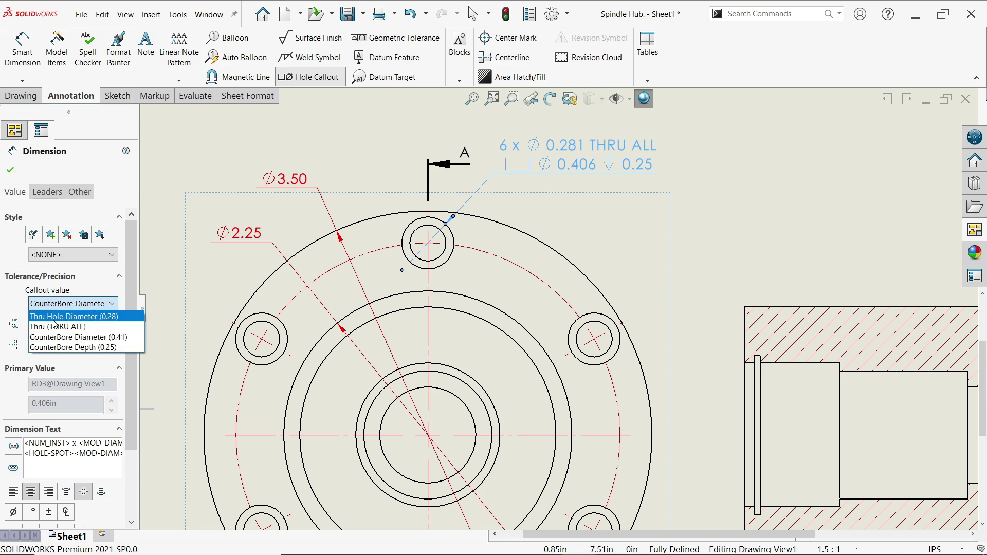
click(57, 348)
click(56, 346)
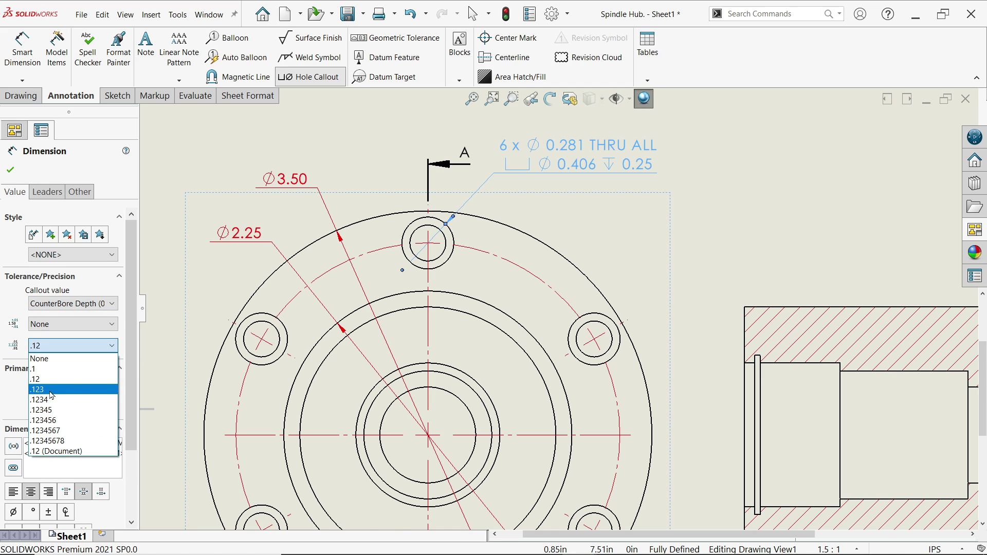
click(52, 391)
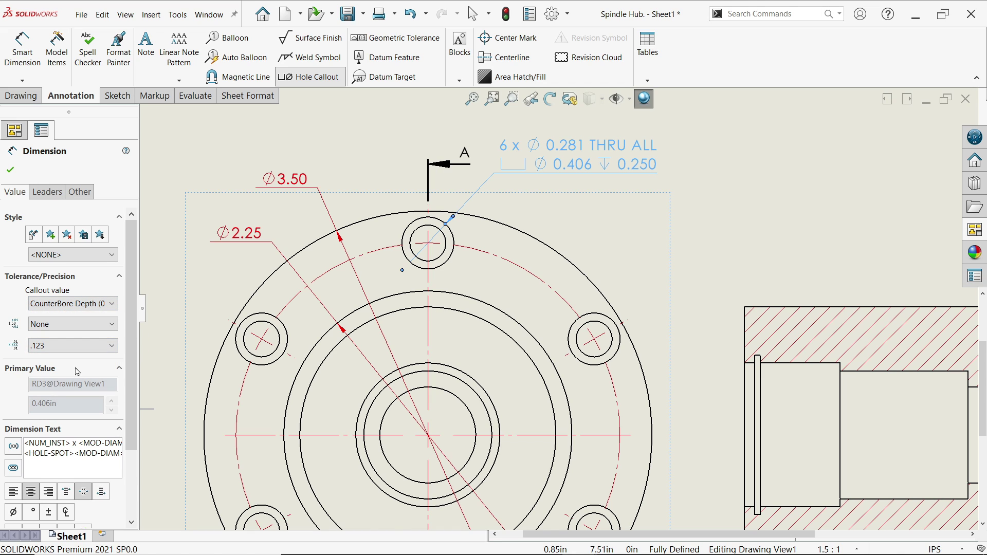
click(10, 170)
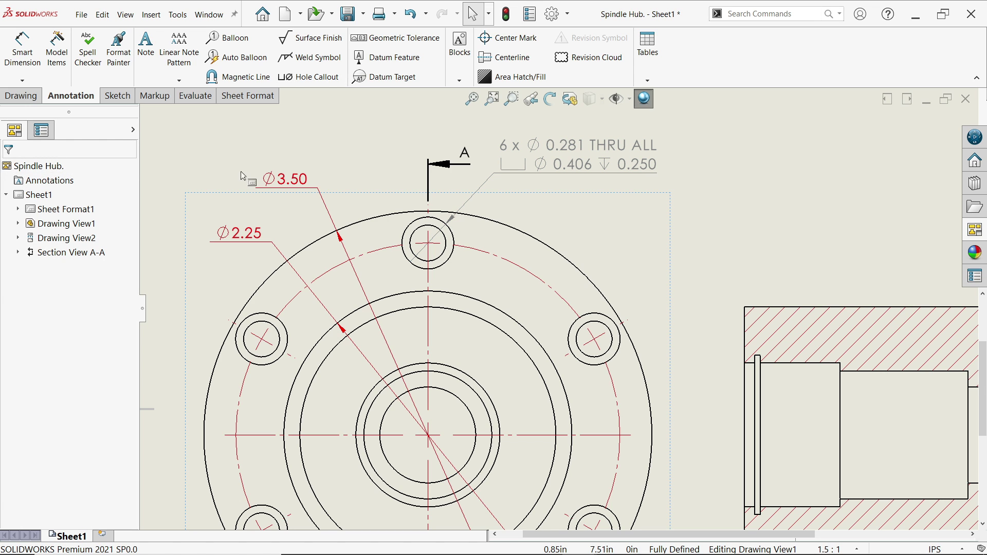
Step: Change the hole callout to an open leader that stops at the counterbore edge without crossing the hole
scroll(457, 236, down, 2)
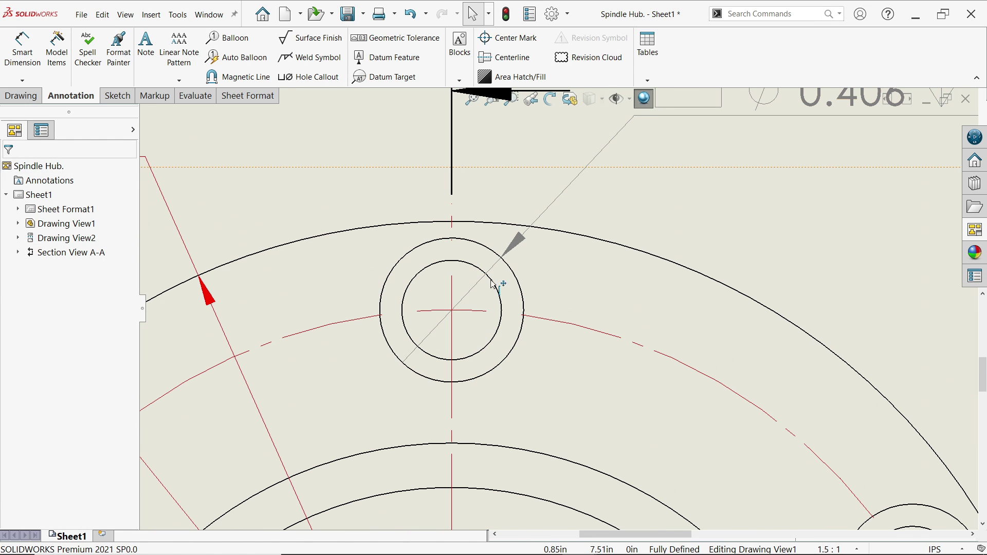
click(556, 205)
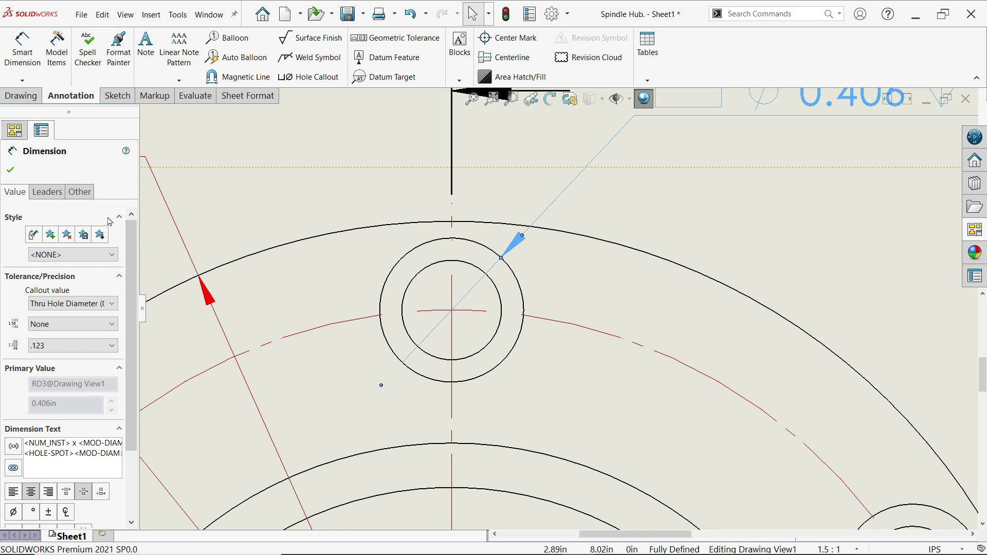
click(47, 192)
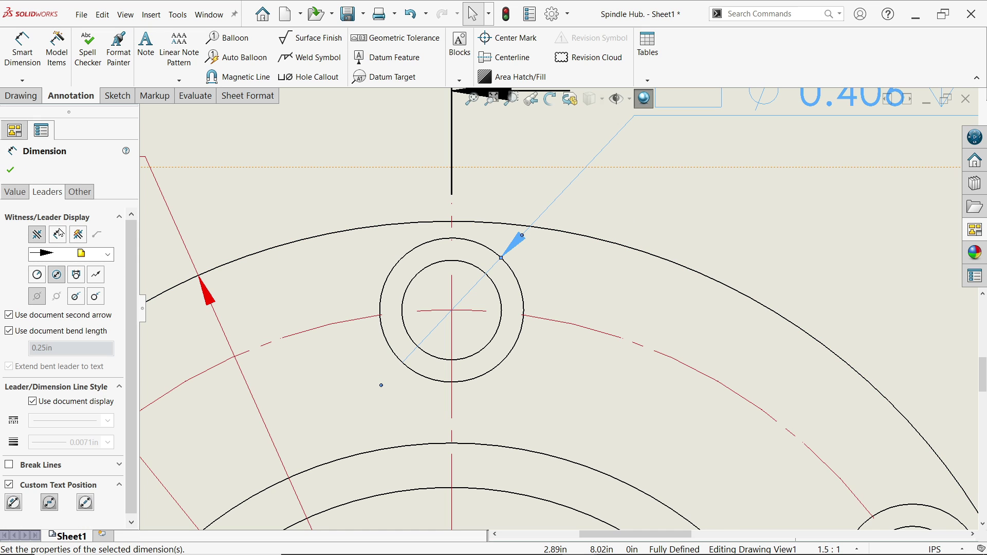
click(98, 299)
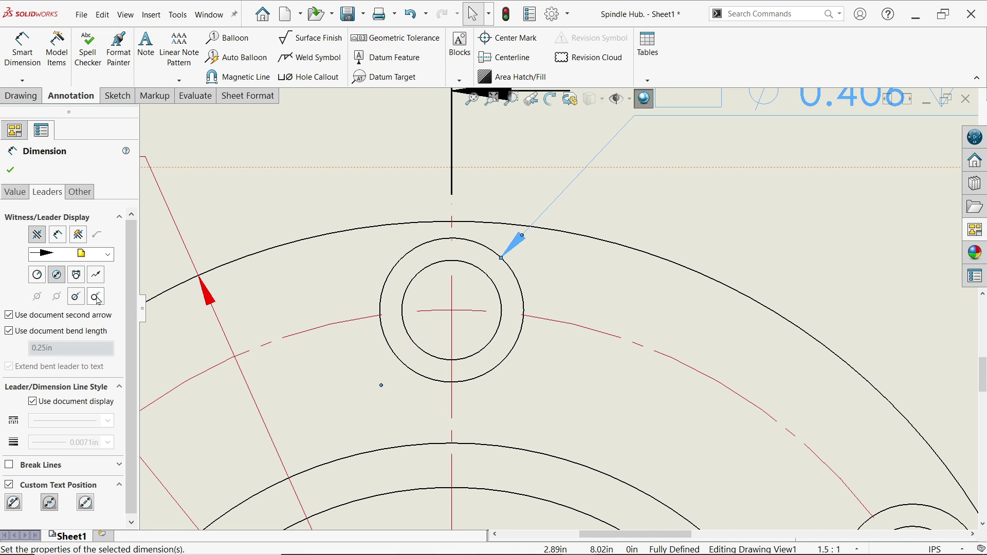
click(394, 157)
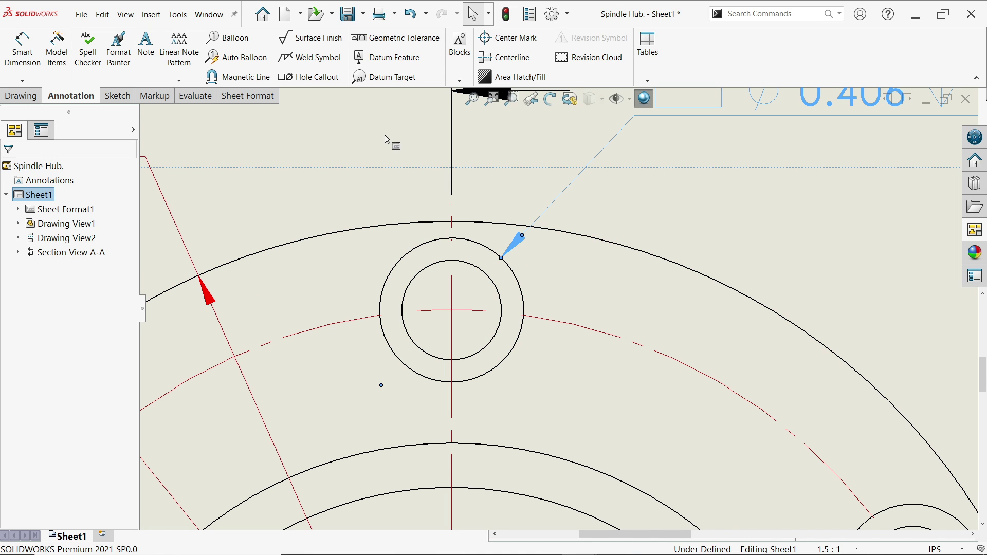
scroll(463, 298, up, 2)
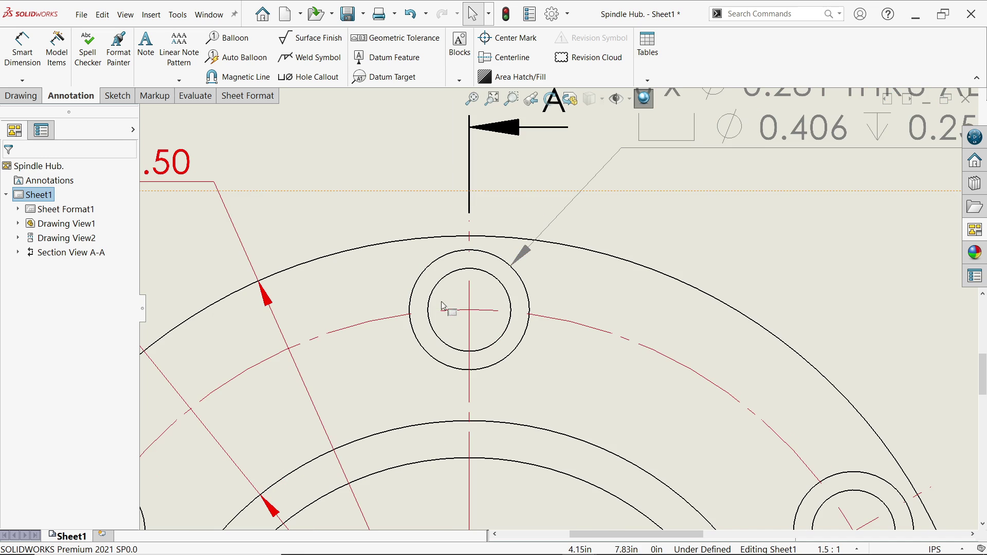
Step: Assign the 6x counterbored hole callout above the front view to a different layer and accept its properties
scroll(503, 278, up, 2)
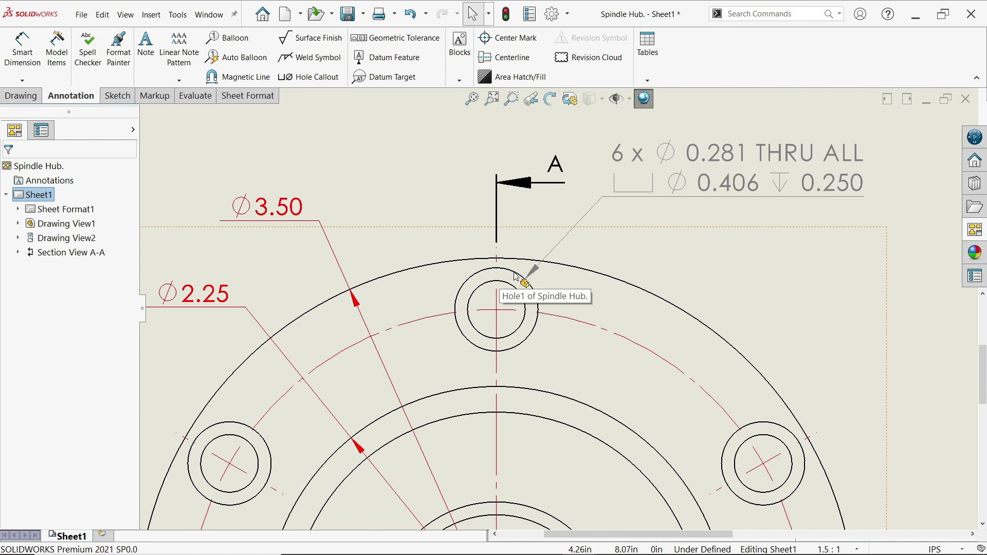
click(681, 181)
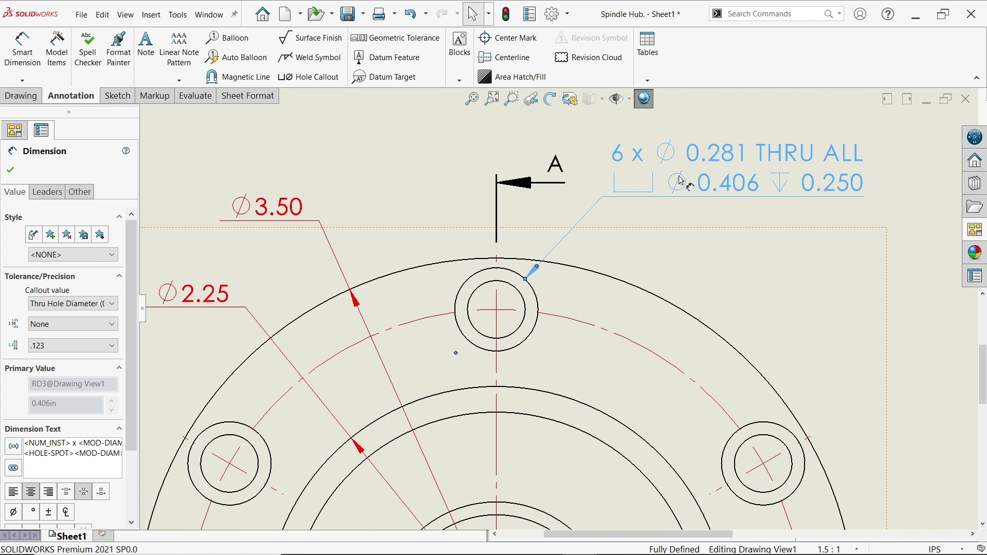
scroll(133, 411, down, 3)
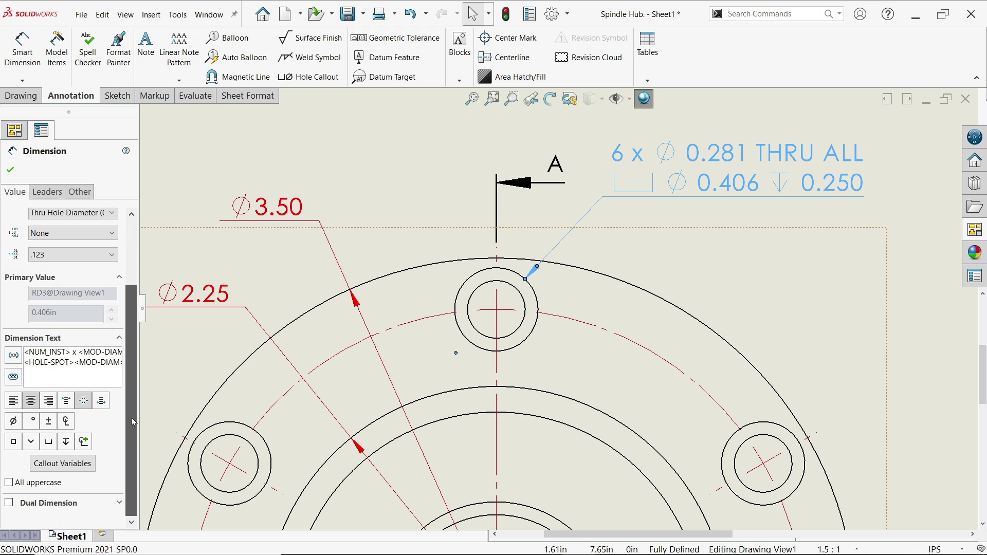
click(80, 192)
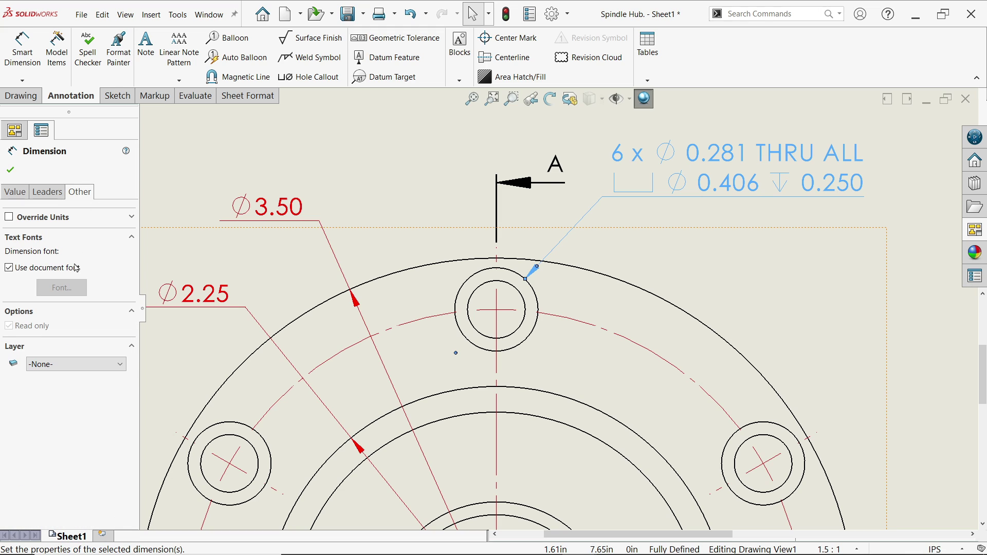
click(38, 364)
click(44, 385)
click(211, 180)
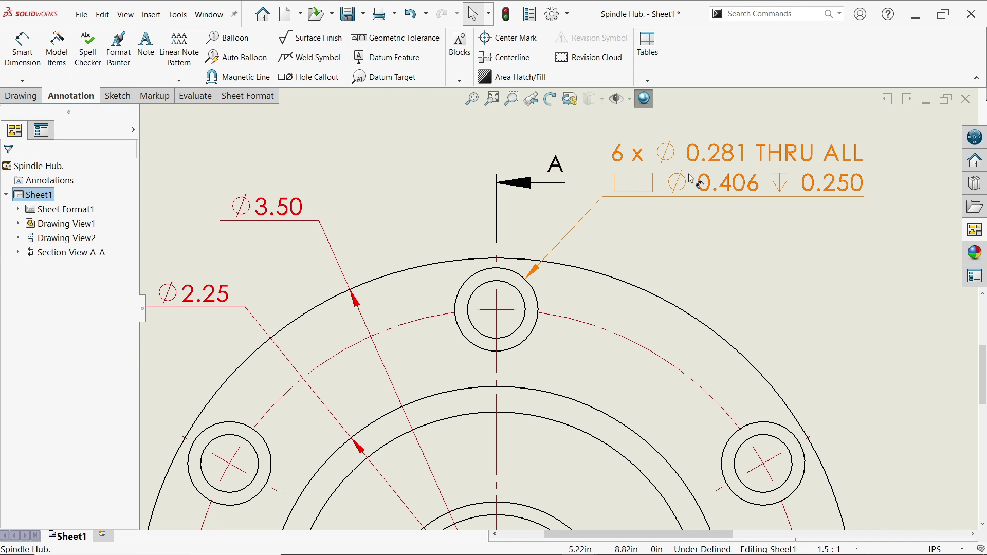
Step: Try to add a view label to the front view
scroll(607, 226, up, 6)
scroll(571, 406, down, 3)
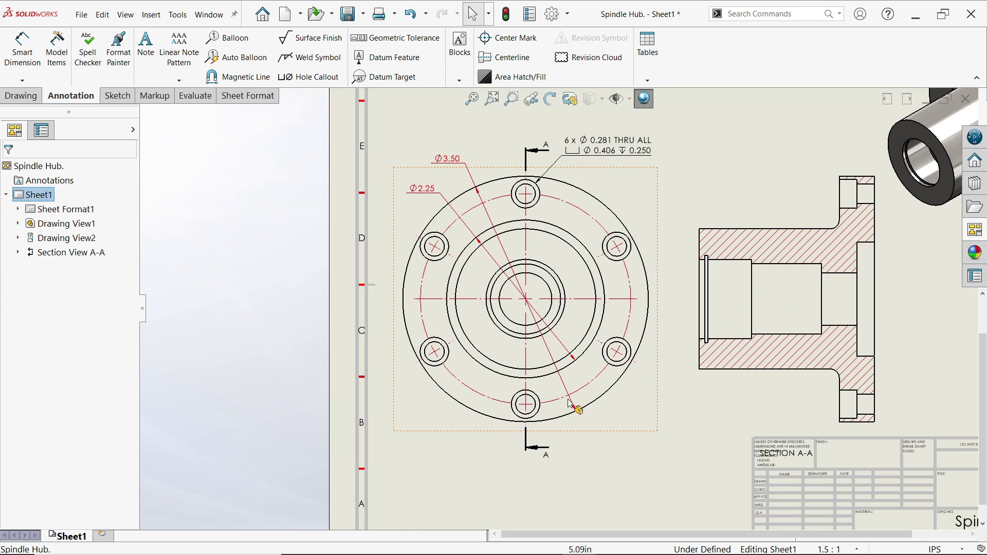
scroll(591, 175, down, 2)
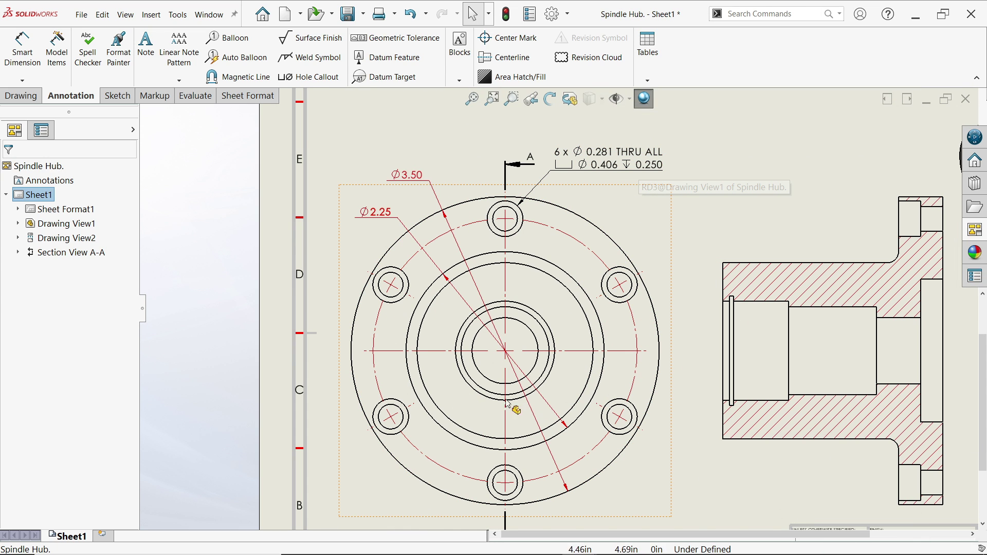
scroll(486, 226, up, 2)
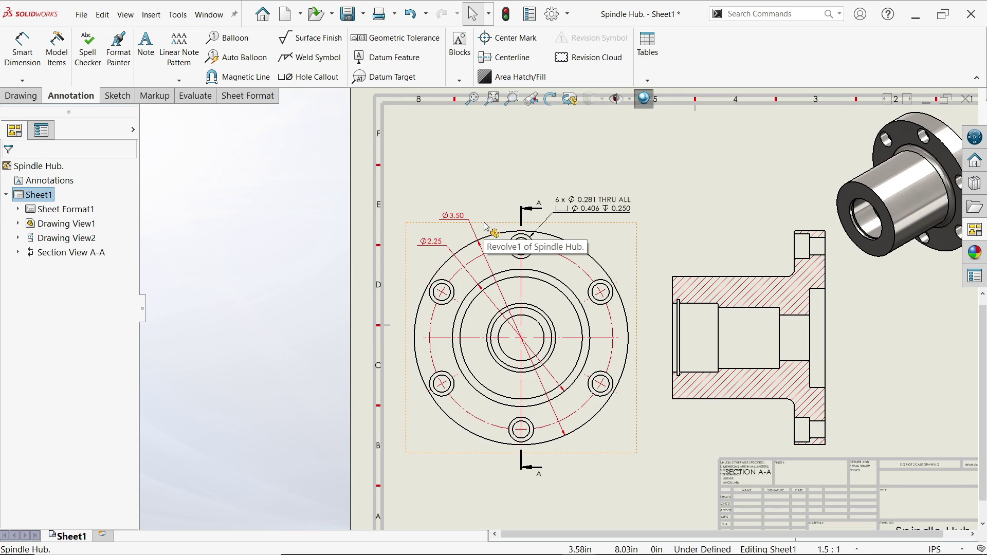
scroll(488, 221, up, 3)
scroll(540, 335, down, 5)
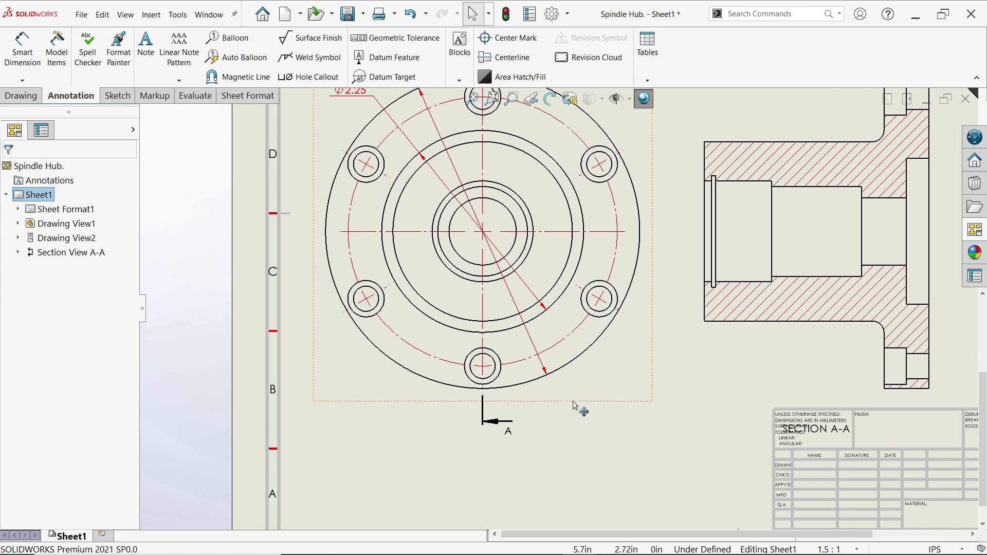
right_click(573, 405)
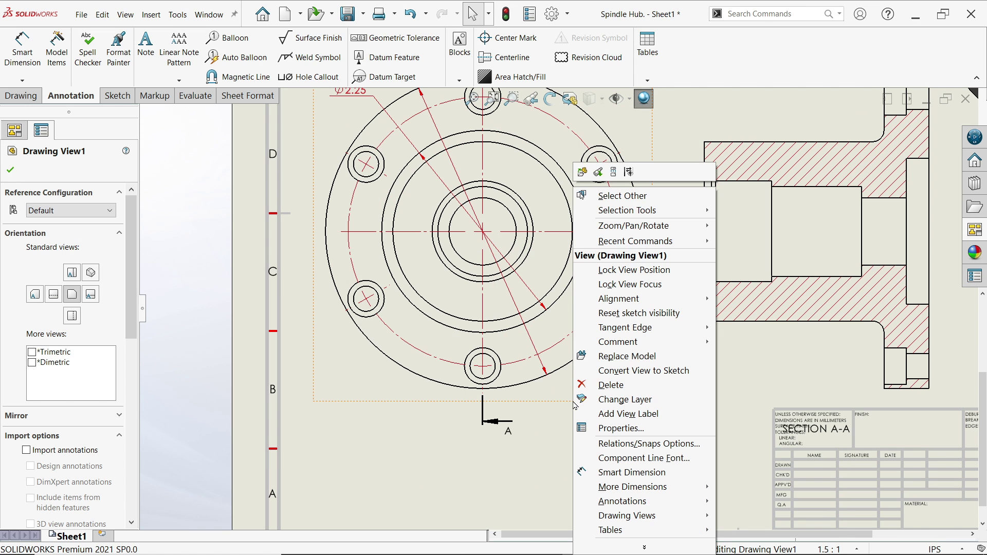
click(634, 414)
scroll(524, 436, up, 1)
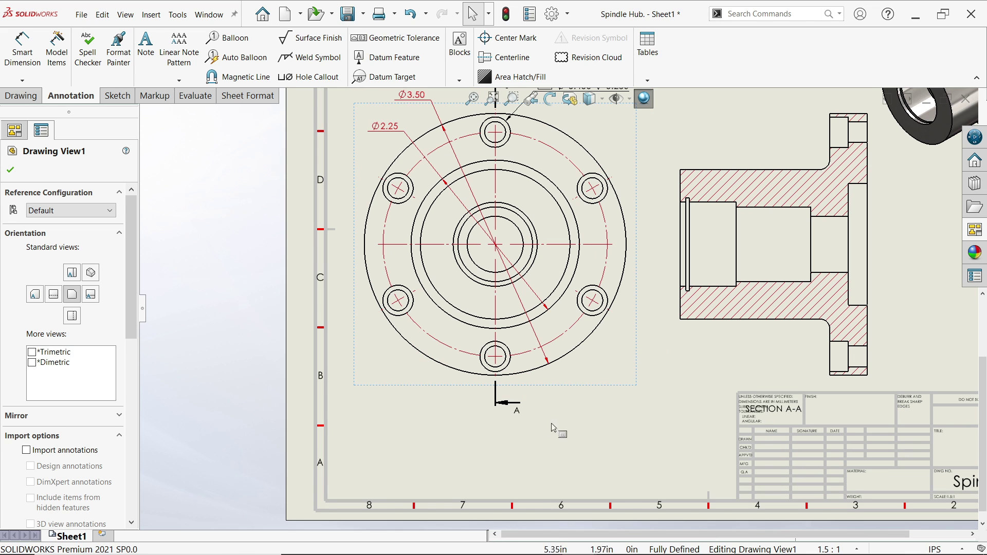
scroll(555, 428, down, 2)
scroll(561, 442, up, 1)
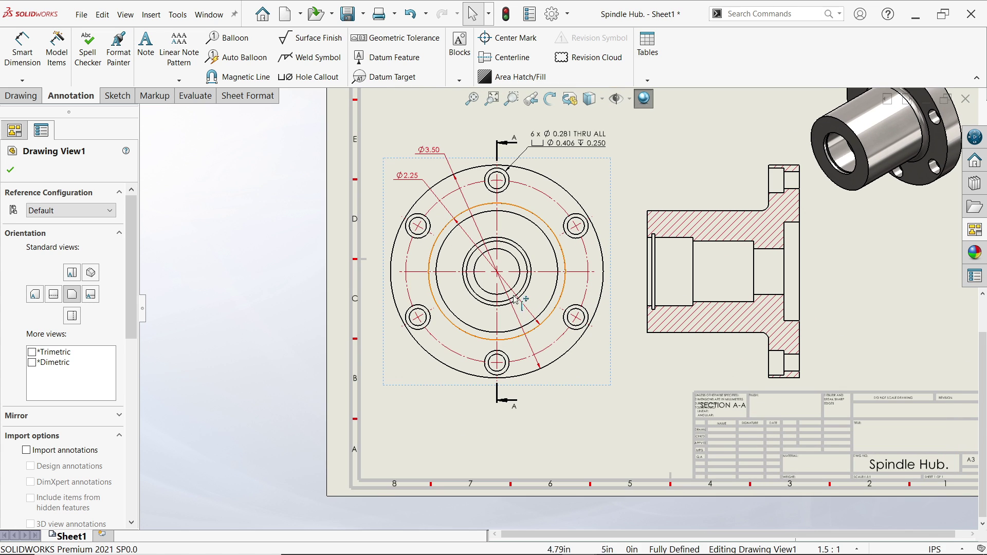
click(18, 174)
Step: Add an empty view label beneath the front view, below the lower section arrow
click(573, 386)
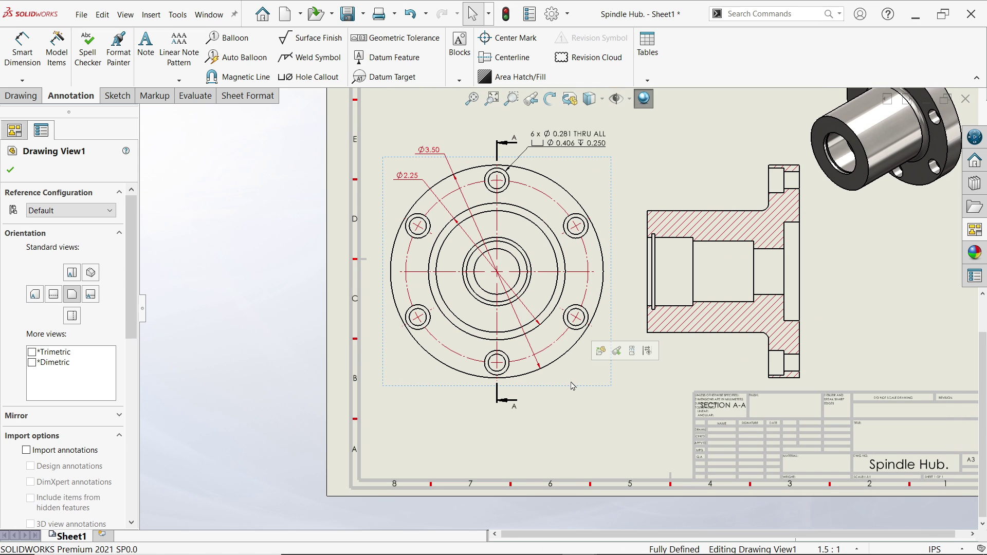
right_click(572, 386)
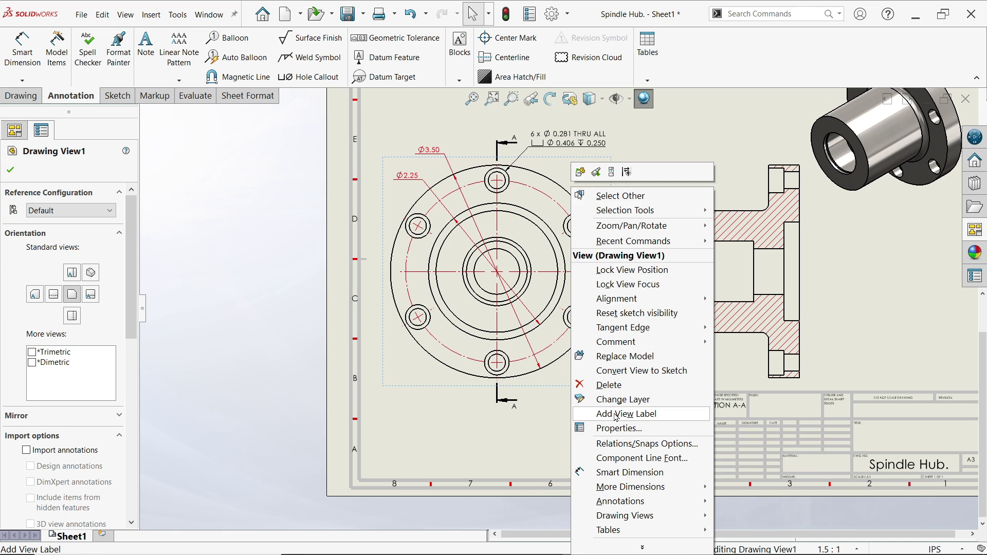
click(599, 414)
scroll(501, 414, down, 2)
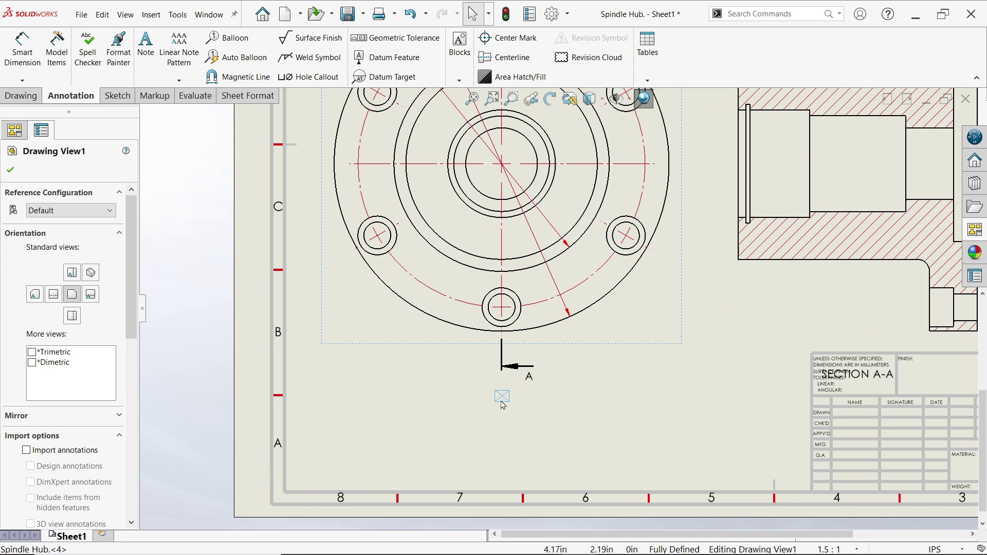
click(503, 402)
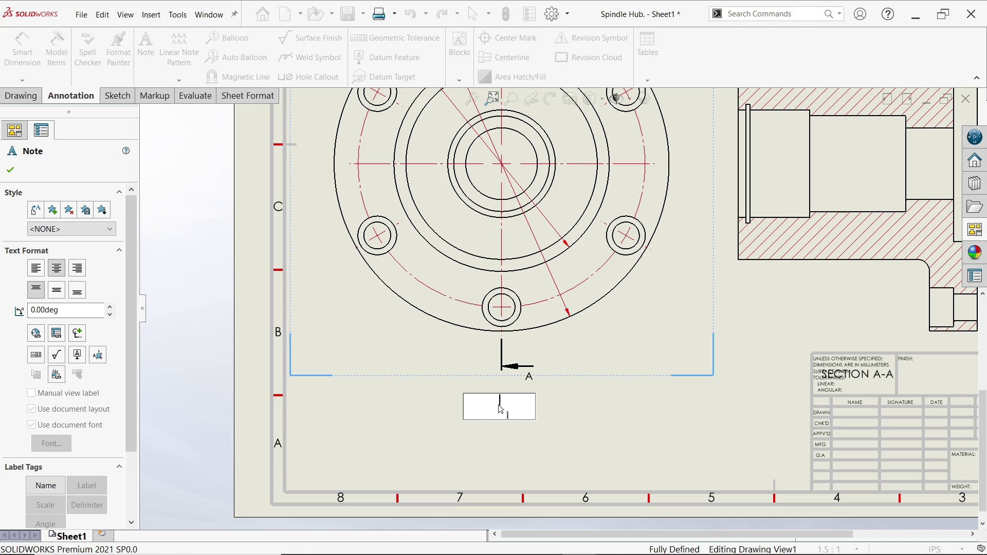
text(S)
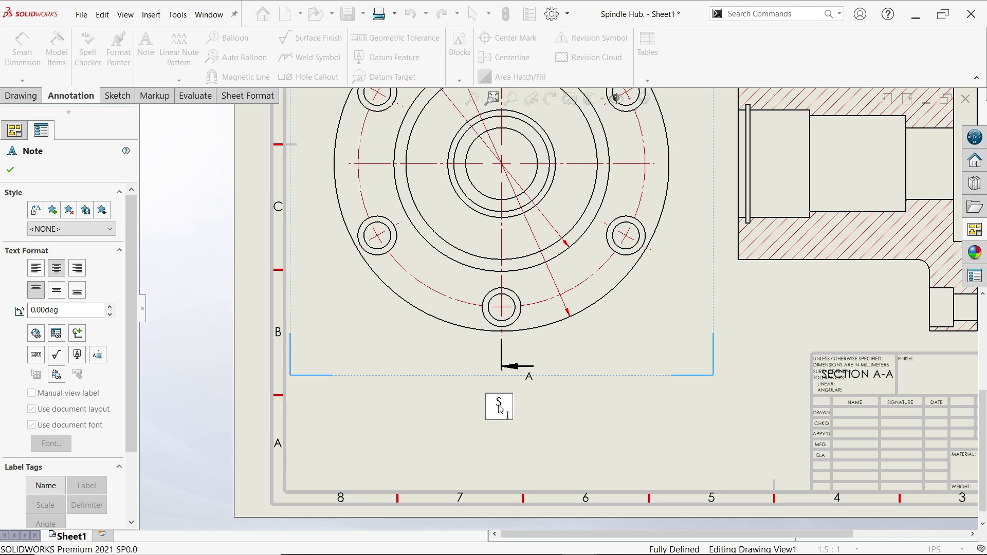
key(BackSpace)
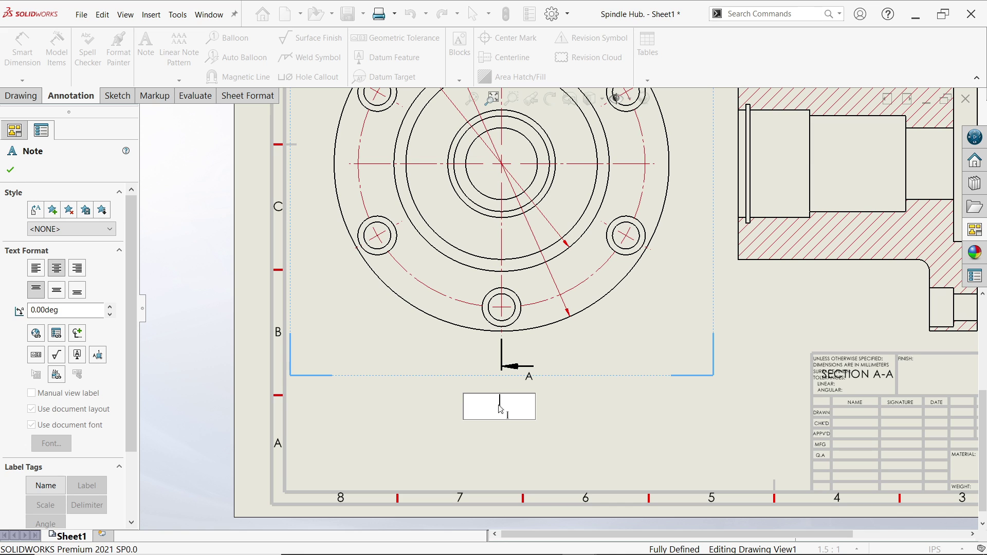
click(973, 231)
click(927, 113)
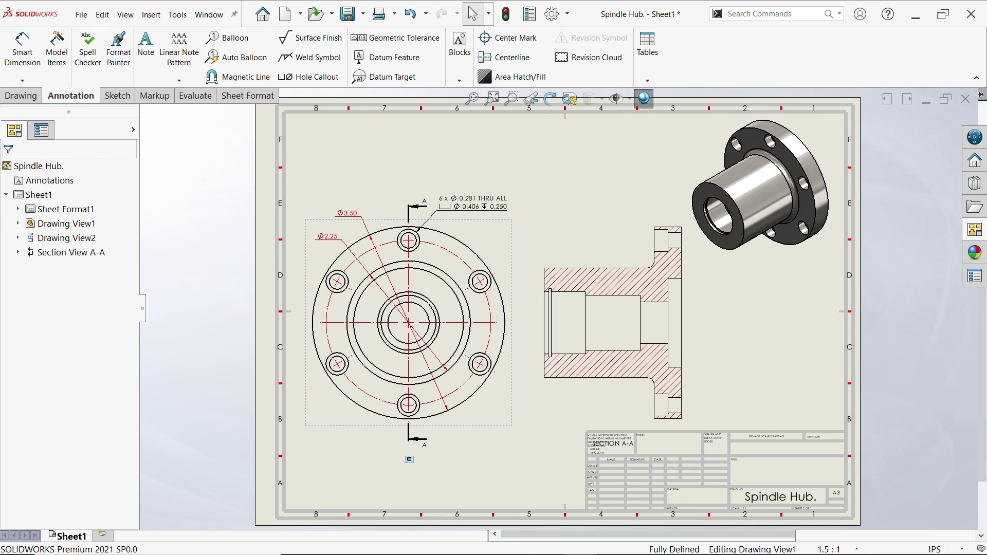
Step: Fill the front view's empty label with FRONT VIEW and SCALE 1.5:1 on two lines and accept the note
click(409, 459)
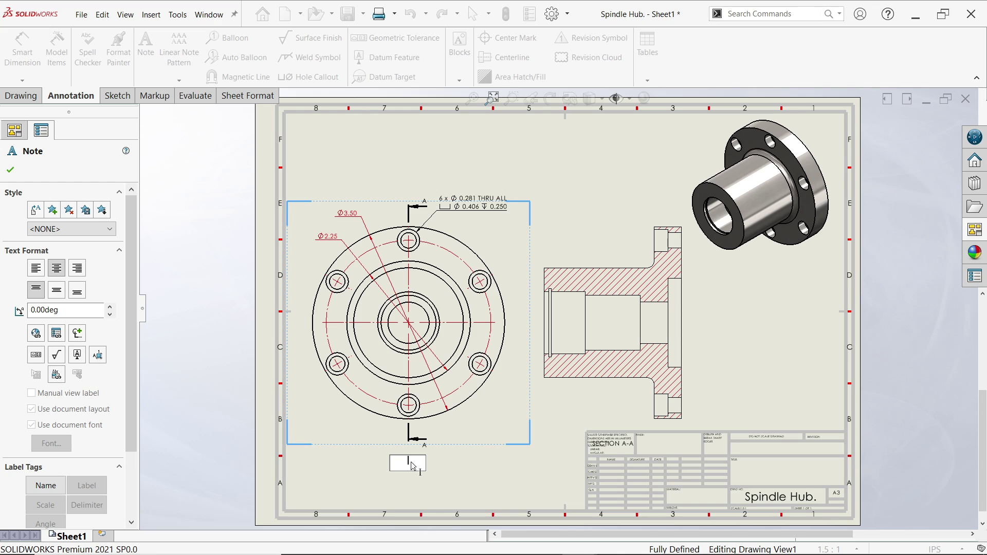
text(FRONT VIEW)
key(Return)
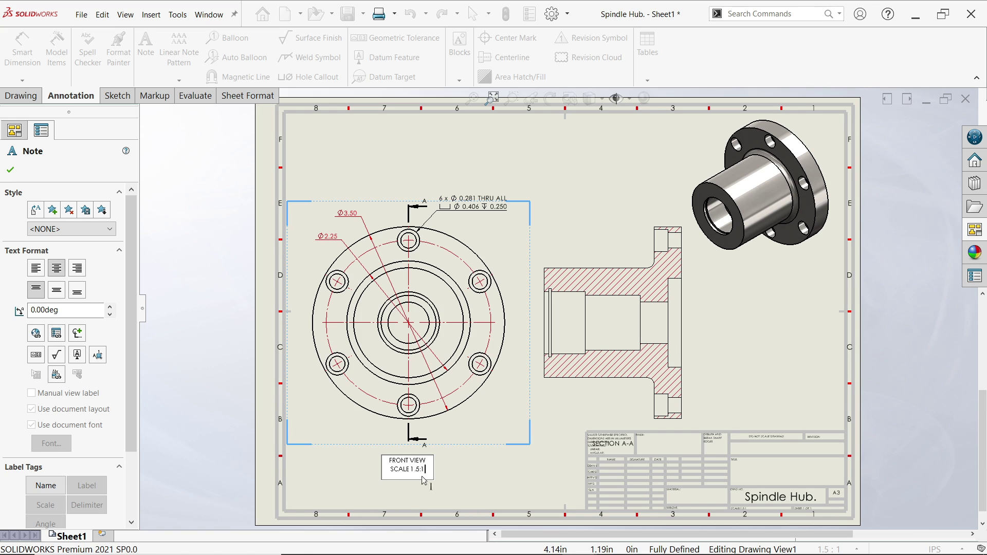
drag(388, 470, 368, 456)
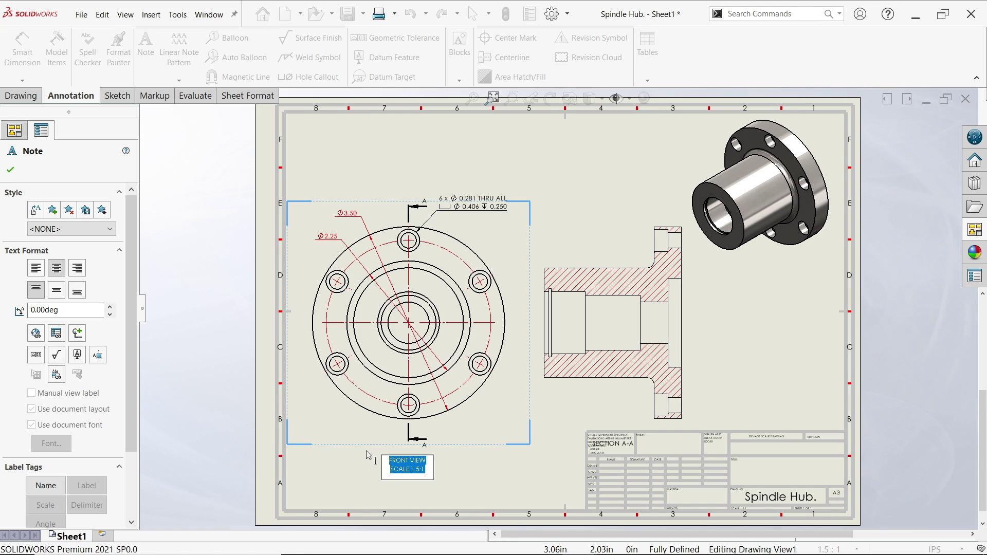
click(10, 170)
Step: Set the font size of the whole FRONT VIEW label to 16 and accept the note
scroll(480, 456, down, 3)
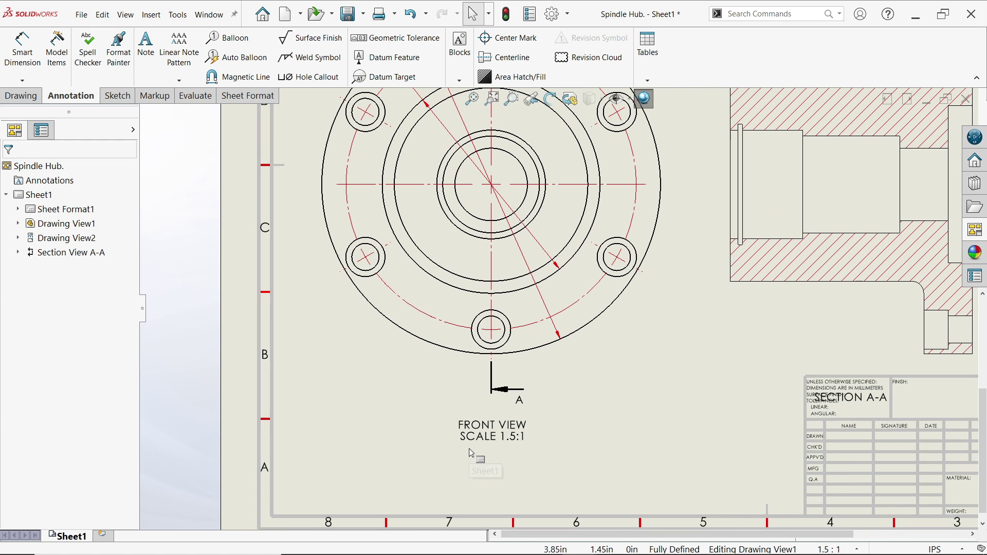
double_click(503, 436)
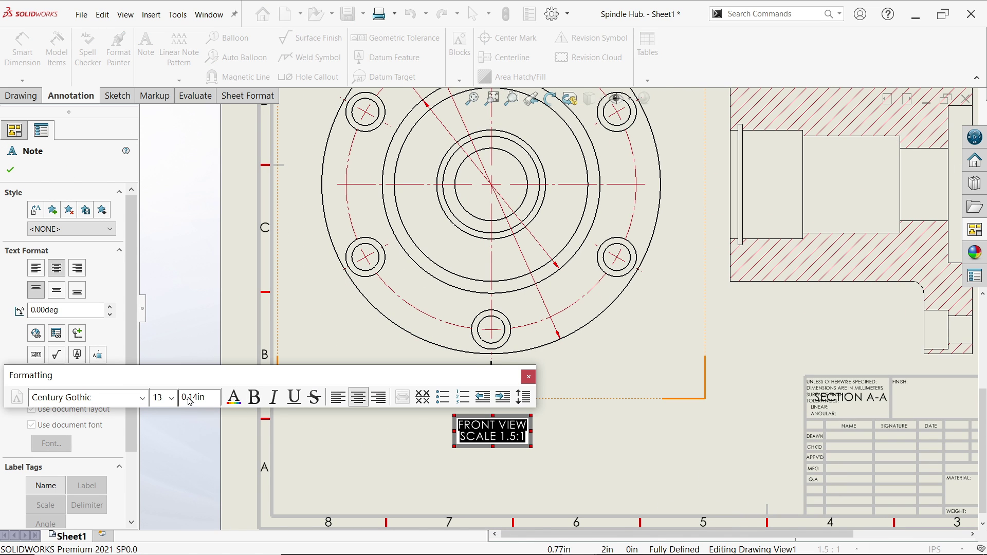
click(173, 398)
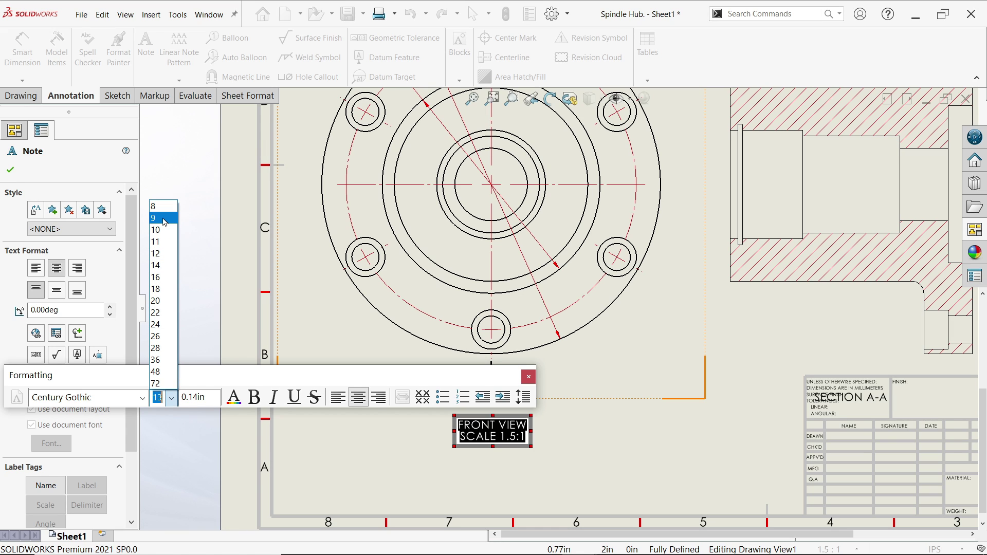
click(162, 278)
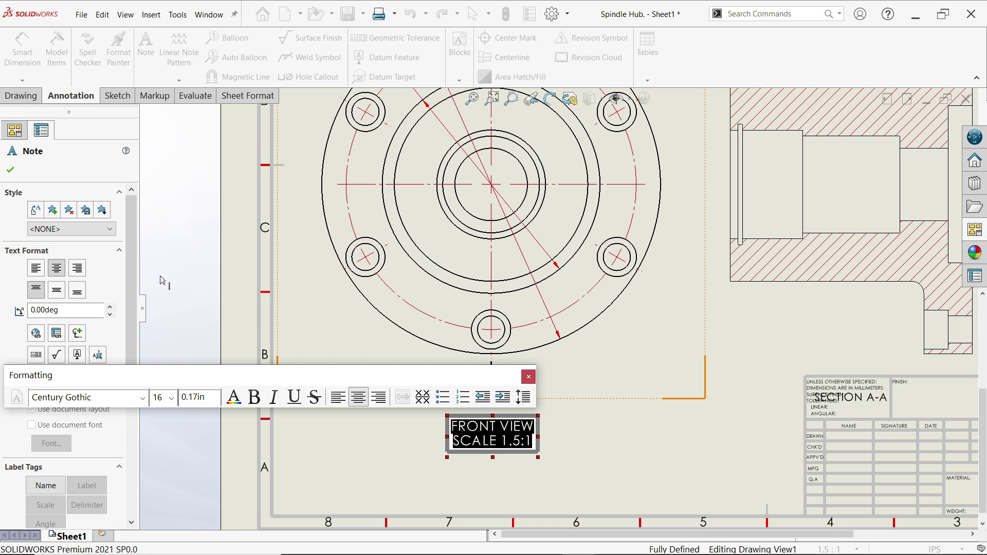
click(11, 170)
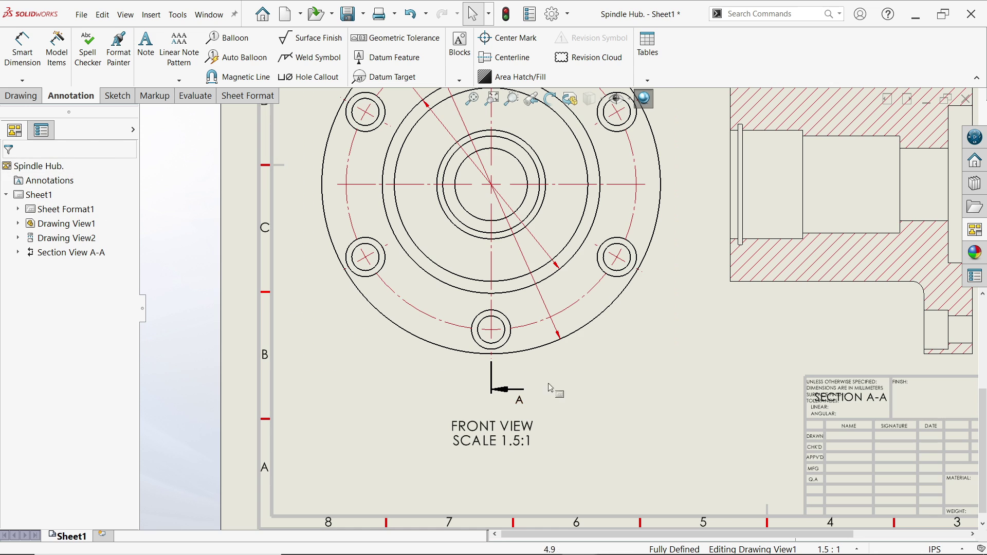
Step: Move the SECTION A-A label up out of the title block, directly beneath the section view
key(f)
scroll(756, 211, down, 5)
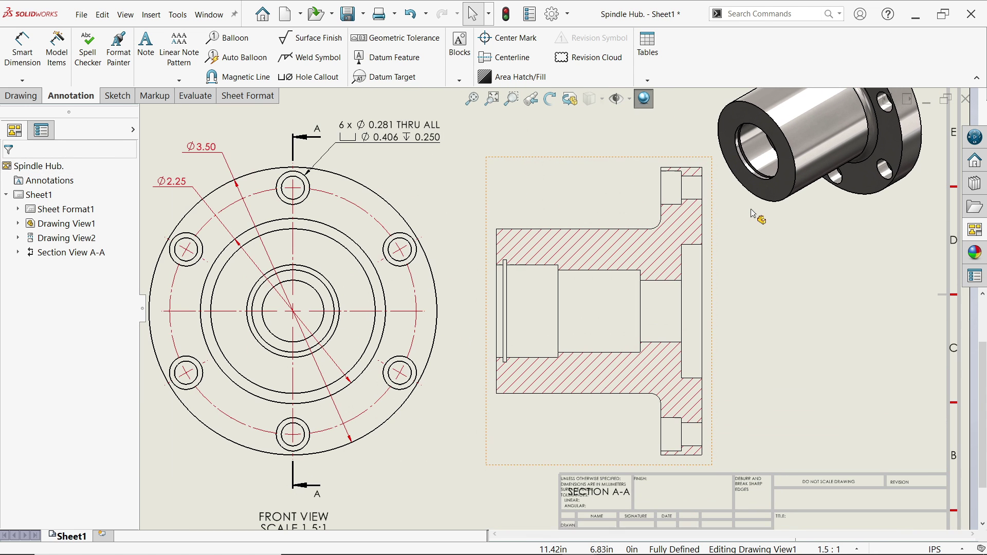
drag(601, 494, 603, 464)
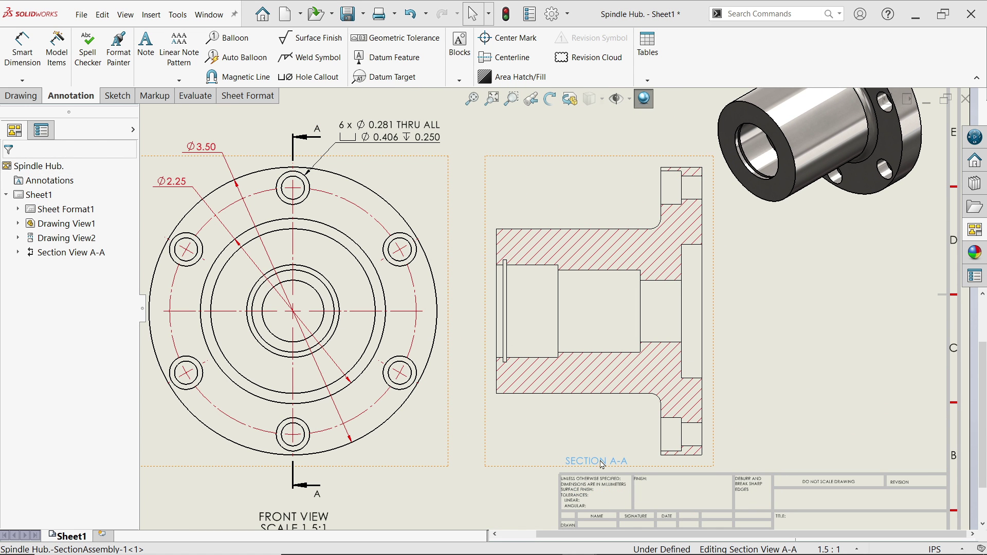
Step: Shift the shaded isometric view slightly toward the sheet's right border
key(f)
scroll(720, 293, down, 4)
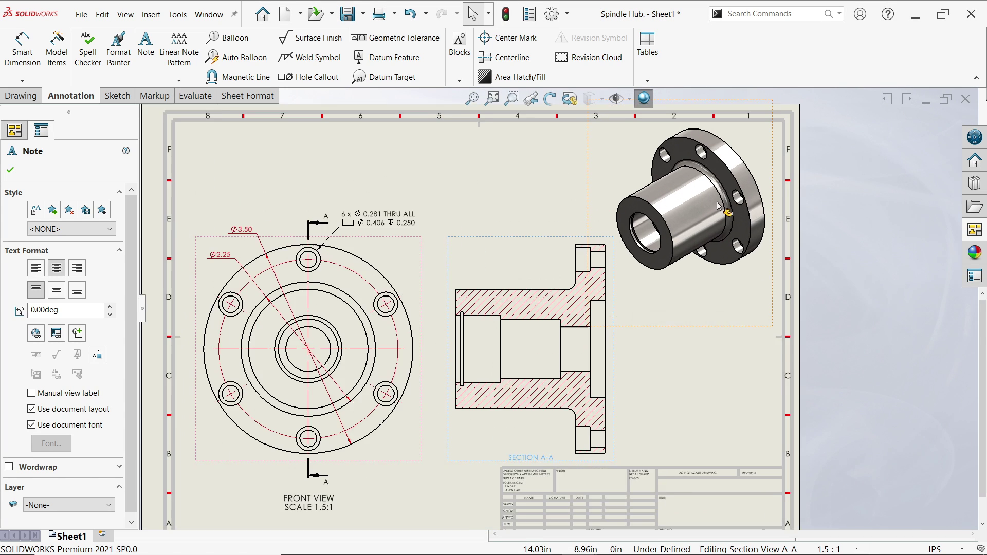
drag(741, 351, 749, 351)
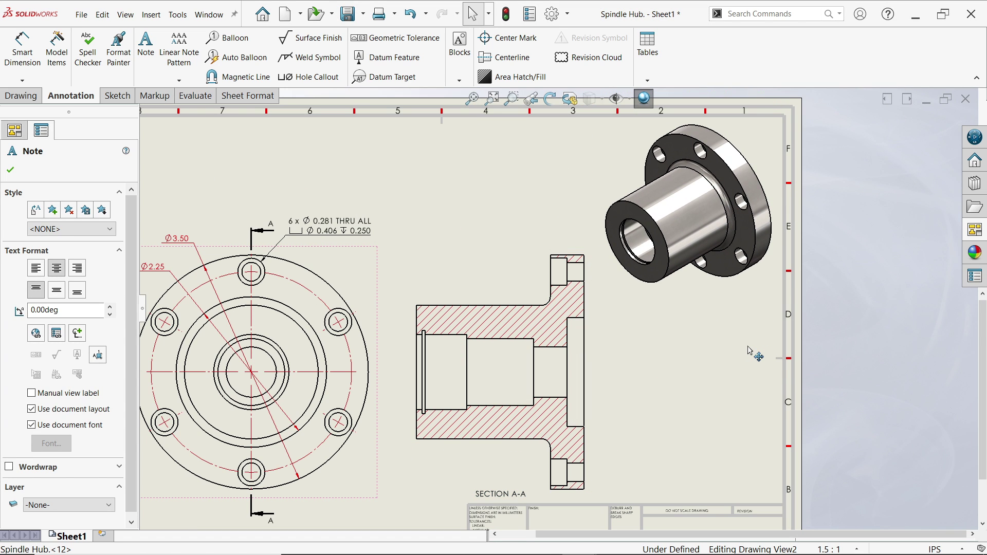
click(460, 369)
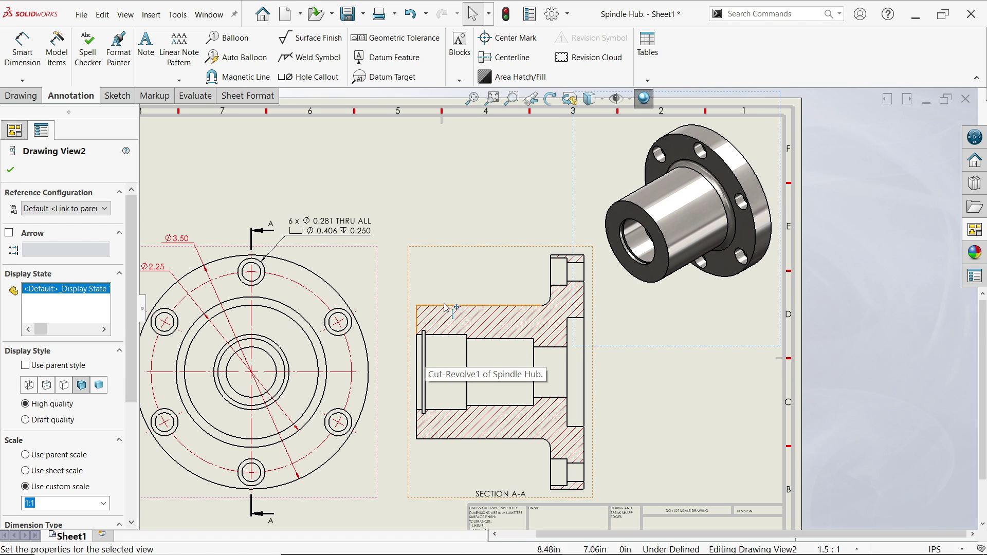
Step: Add baseline dimensions in the section view from the hub's small-end face to both edges of the narrow internal groove
scroll(514, 293, down, 3)
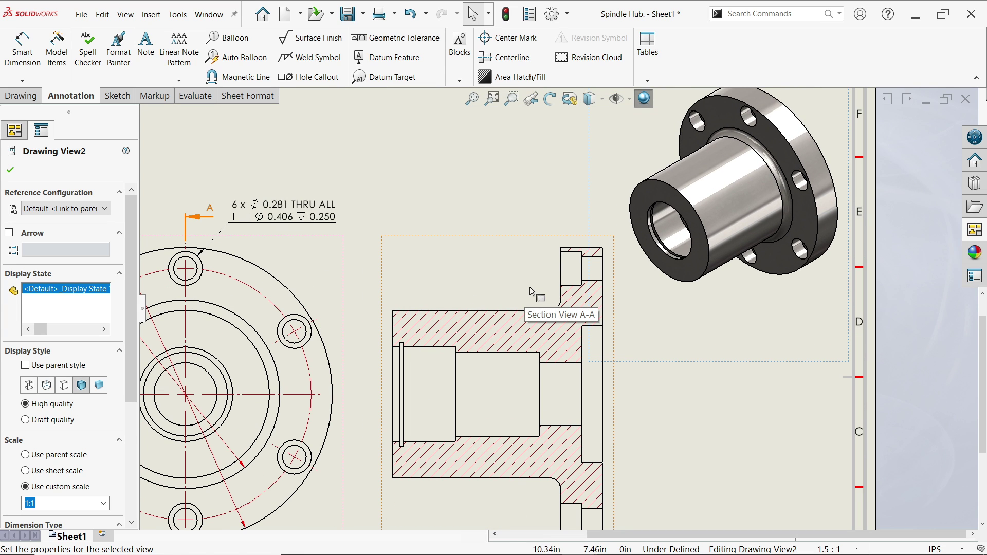
scroll(411, 280, down, 1)
click(22, 81)
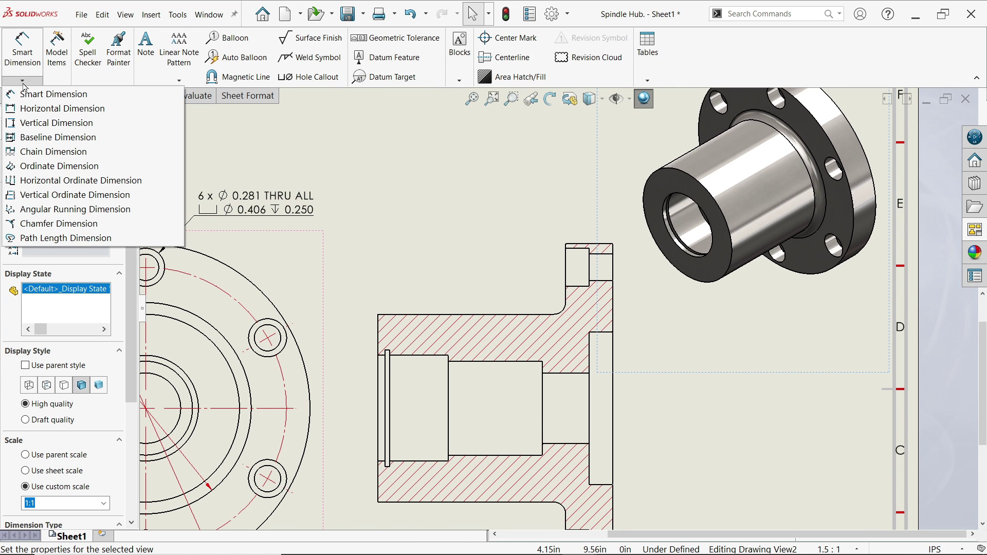
click(26, 138)
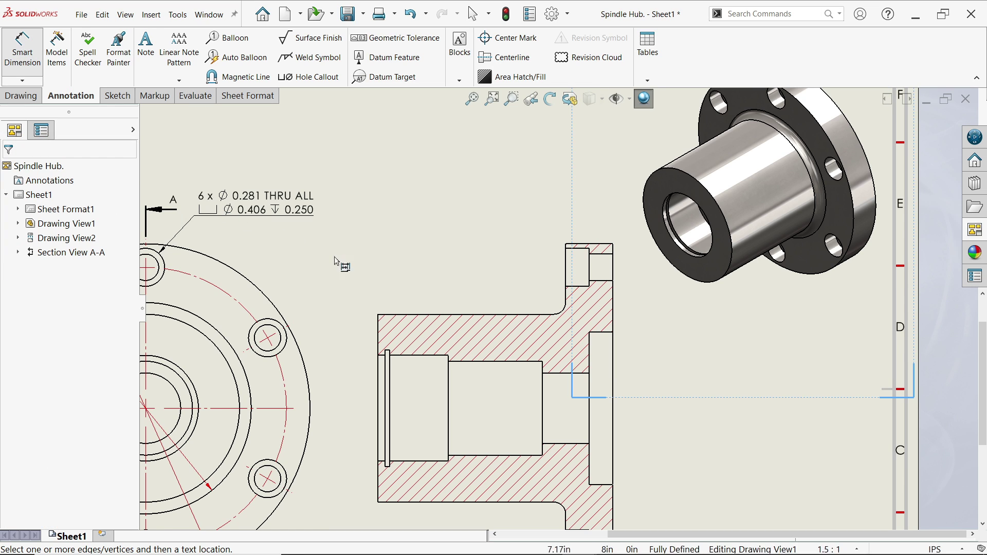
click(379, 330)
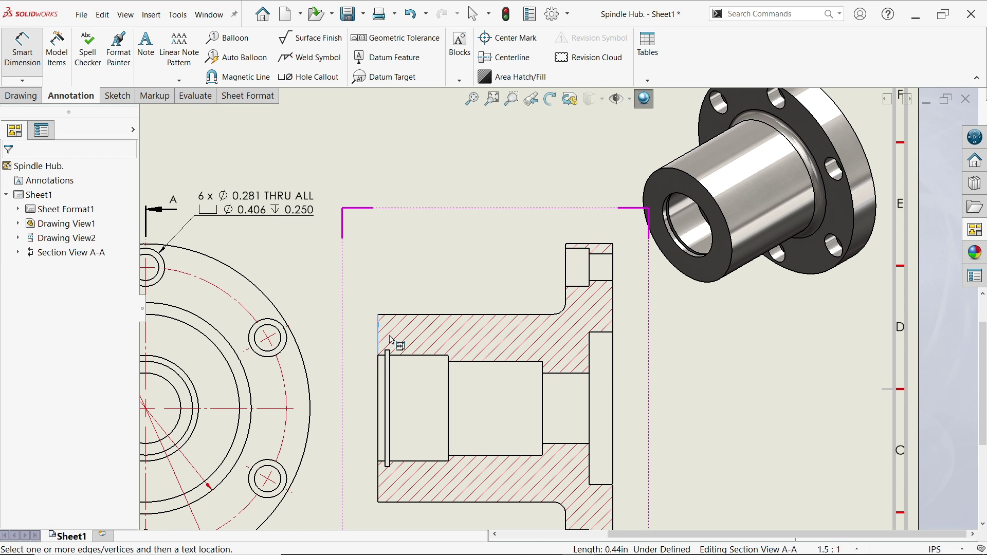
scroll(511, 304, down, 5)
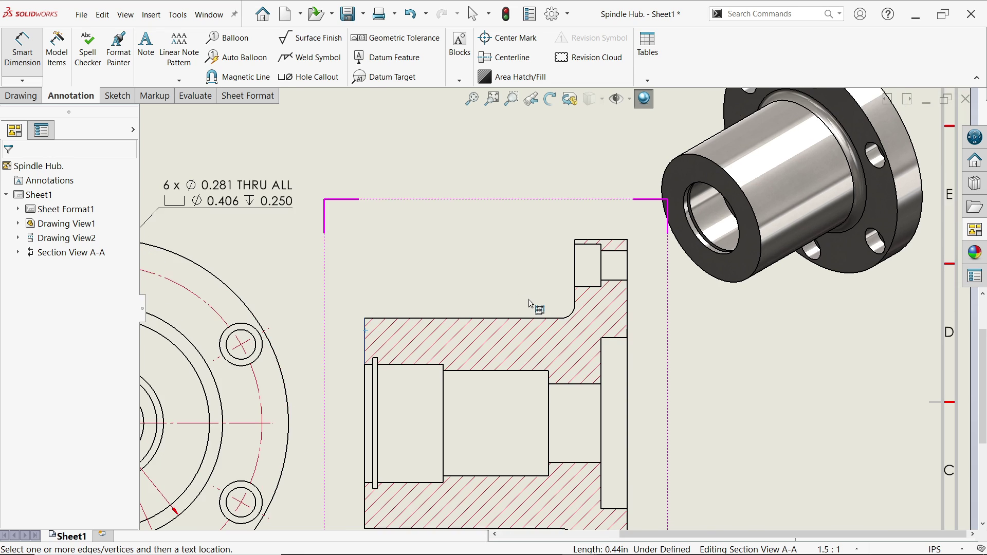
scroll(534, 204, down, 1)
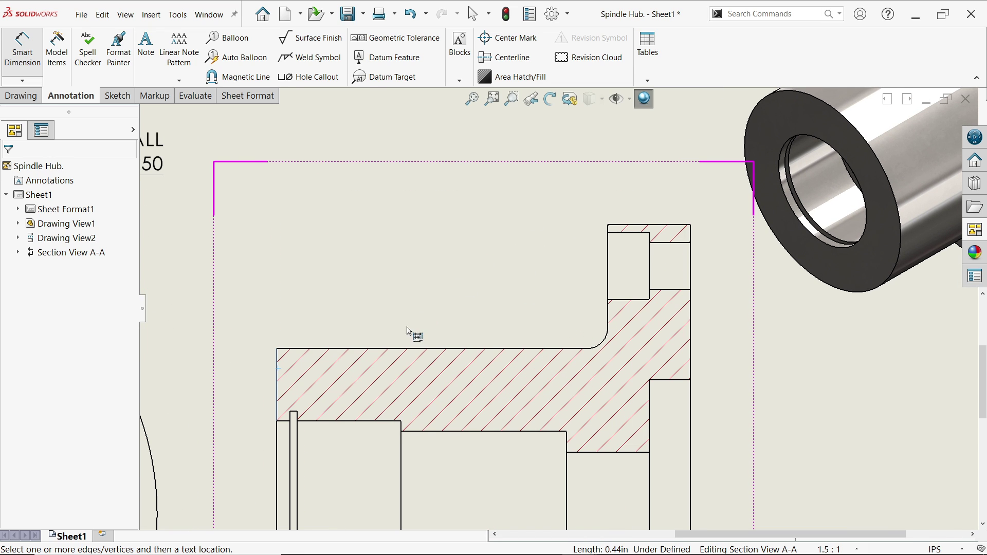
click(291, 414)
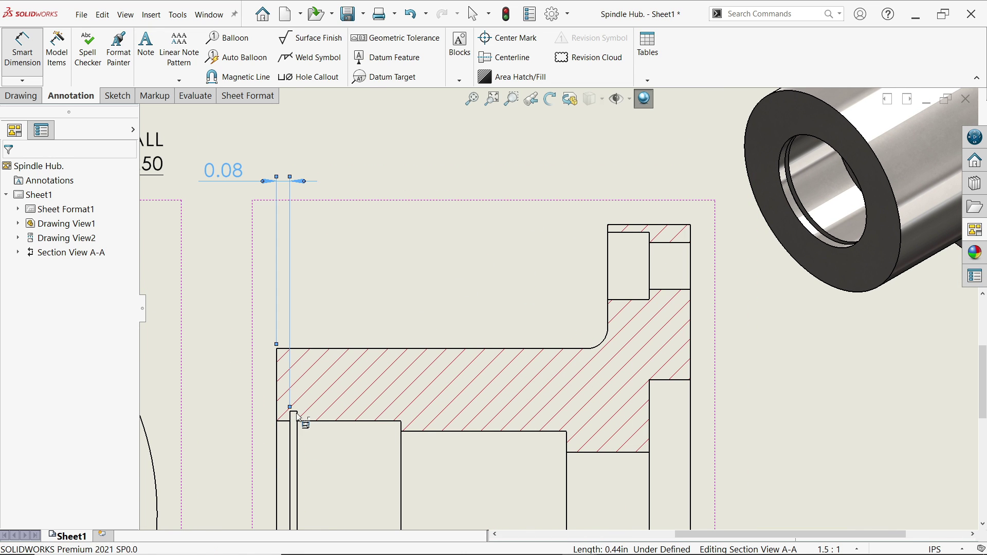
click(299, 417)
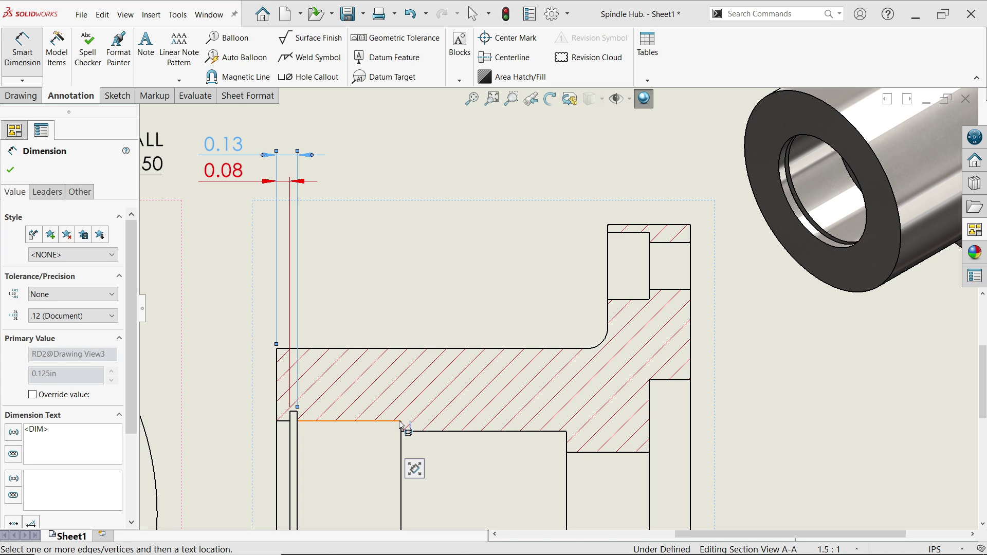
Step: Continue the baseline dimensions to both bore shoulders, the flange's front face, the counterbore floor and the flange's back face
click(403, 424)
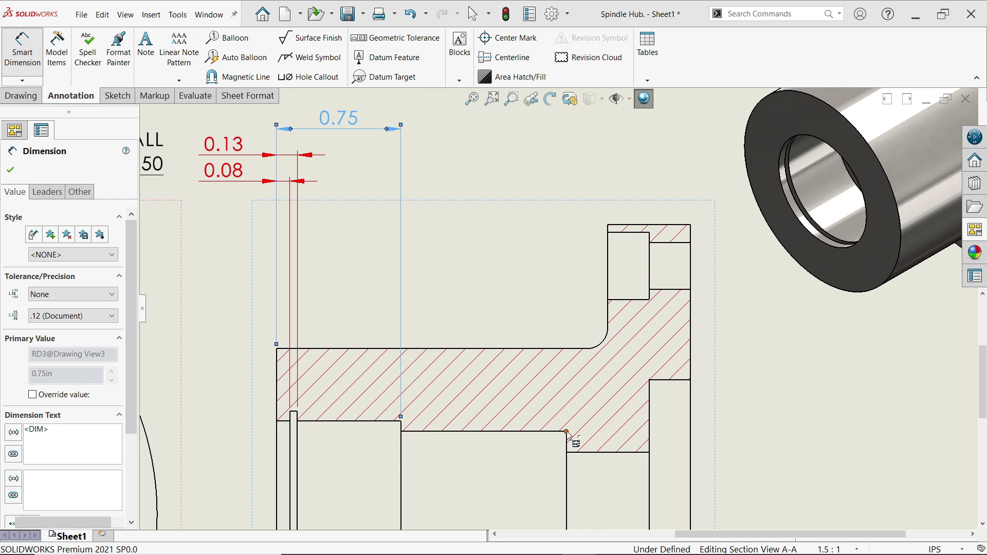
click(567, 431)
click(610, 227)
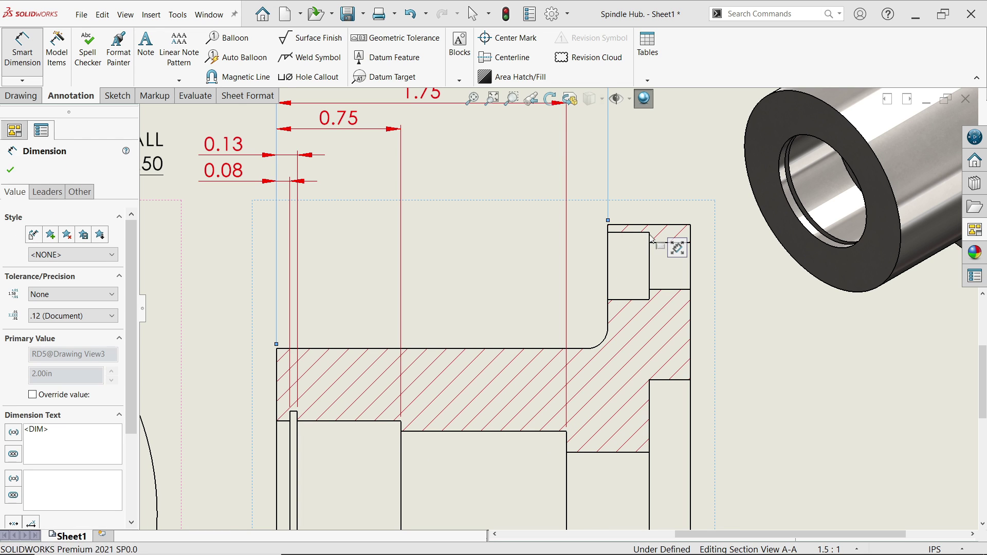
click(649, 232)
click(690, 224)
scroll(595, 254, up, 2)
scroll(590, 248, up, 2)
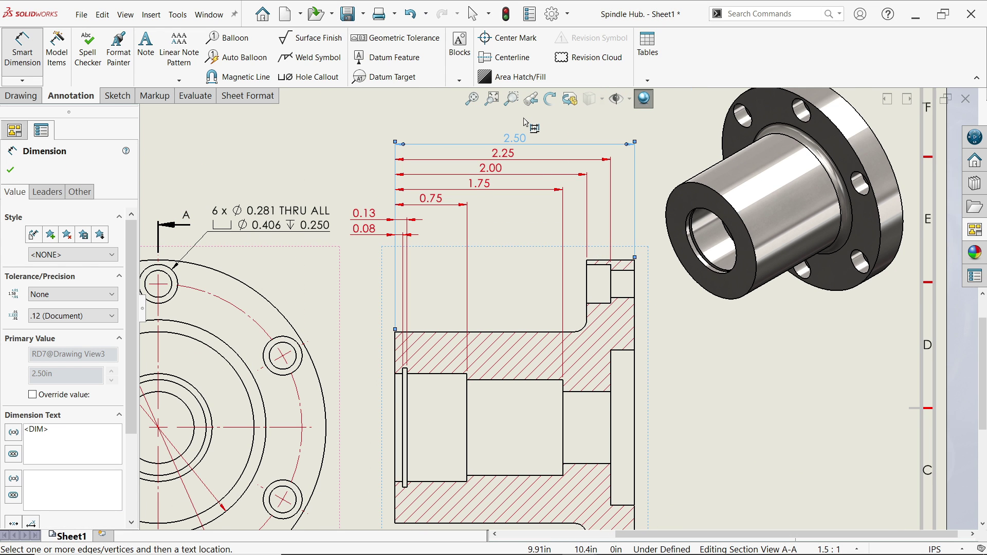
click(9, 169)
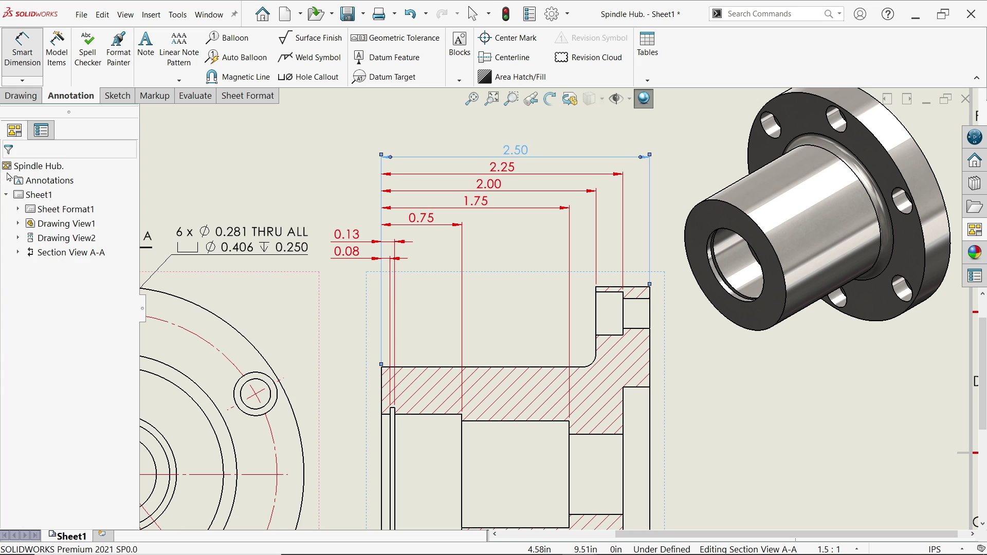
Step: Add centerlines to the upper counterbored hole, the central bore and the lower counterbored hole in the section view
scroll(581, 201, down, 2)
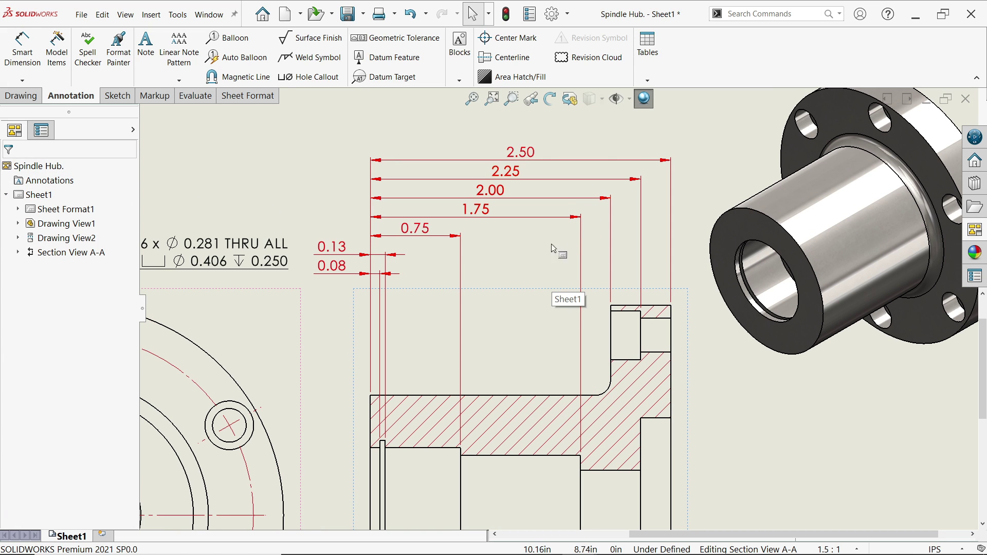
click(517, 61)
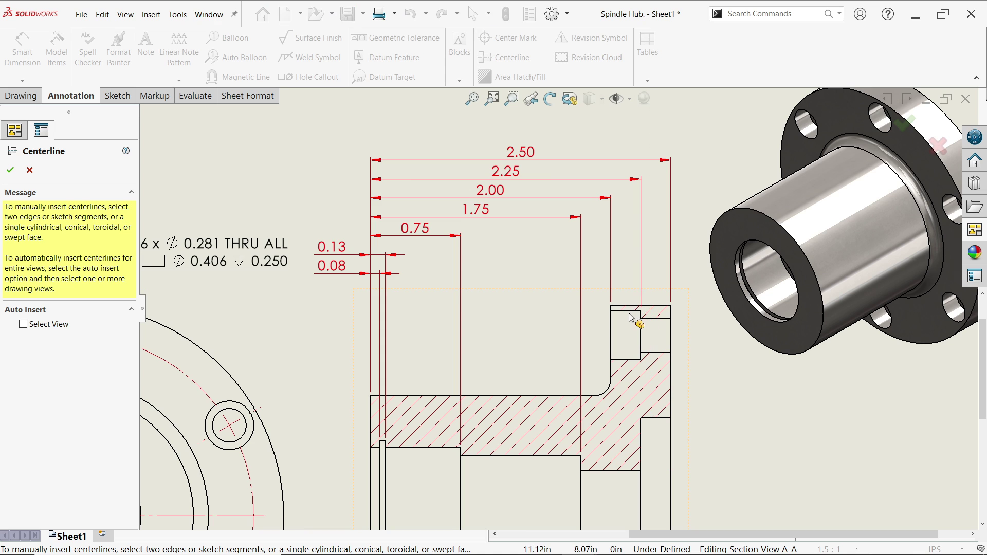
click(633, 312)
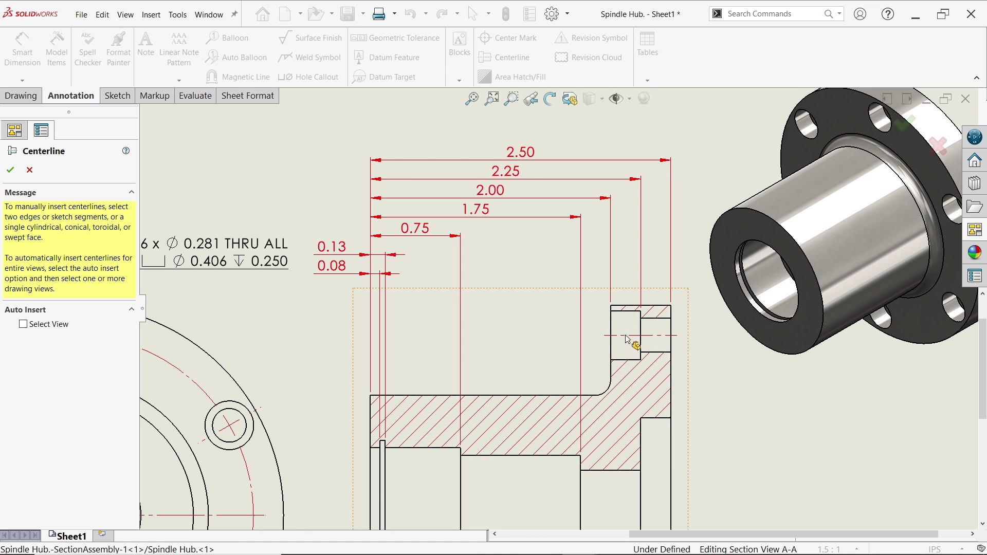
key(f)
scroll(546, 406, down, 2)
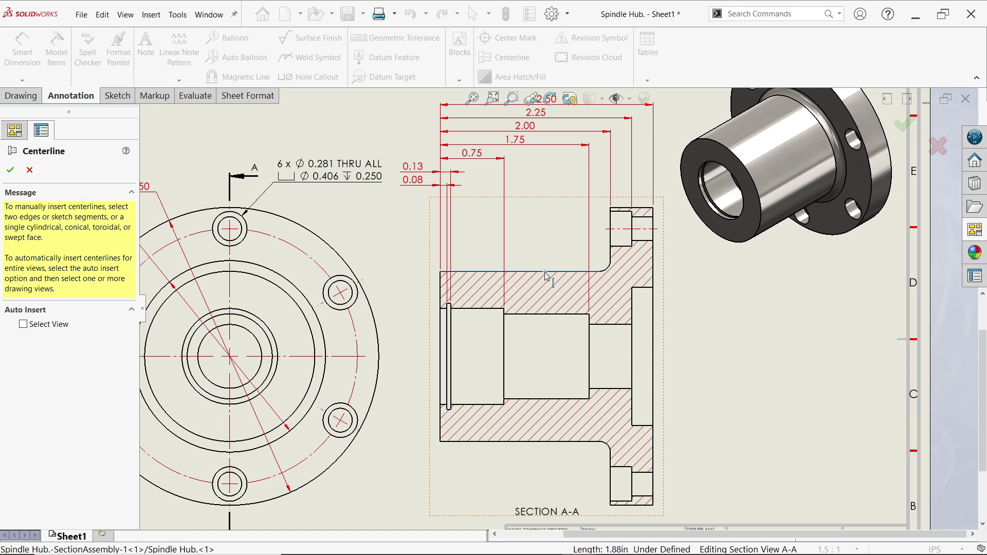
click(546, 355)
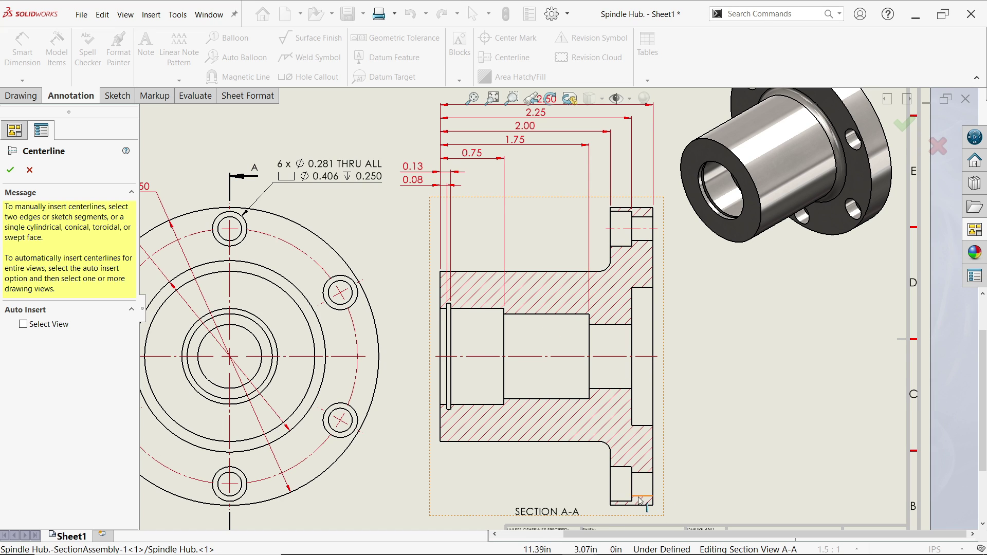
click(624, 489)
click(11, 172)
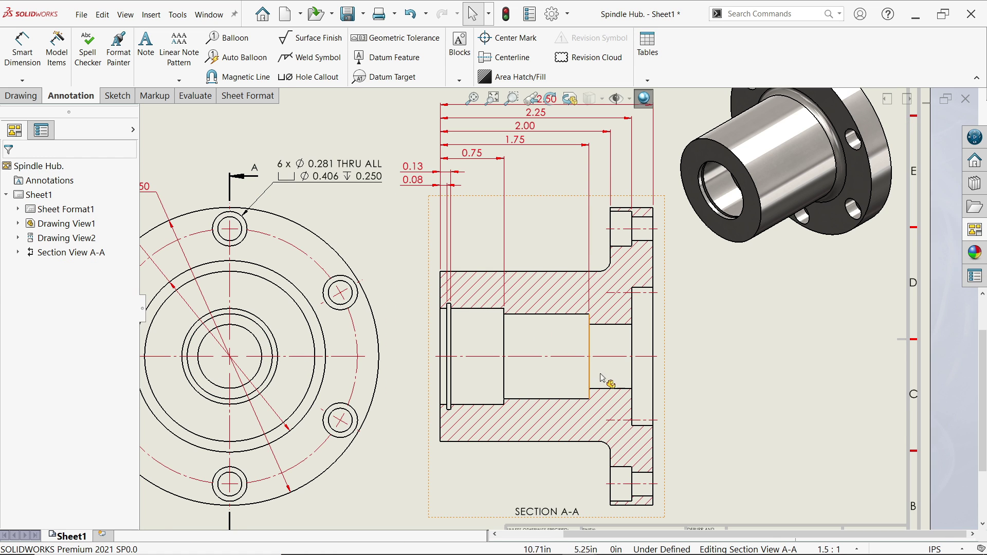
Step: Delete the two stray centerlines near the flange recess edges in the section view
scroll(632, 406, down, 2)
key(Delete)
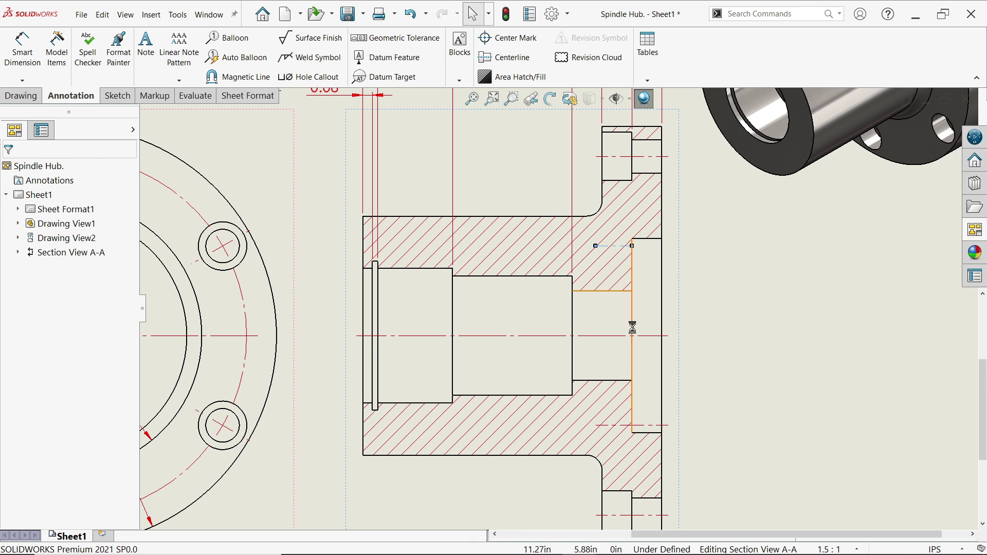
click(638, 424)
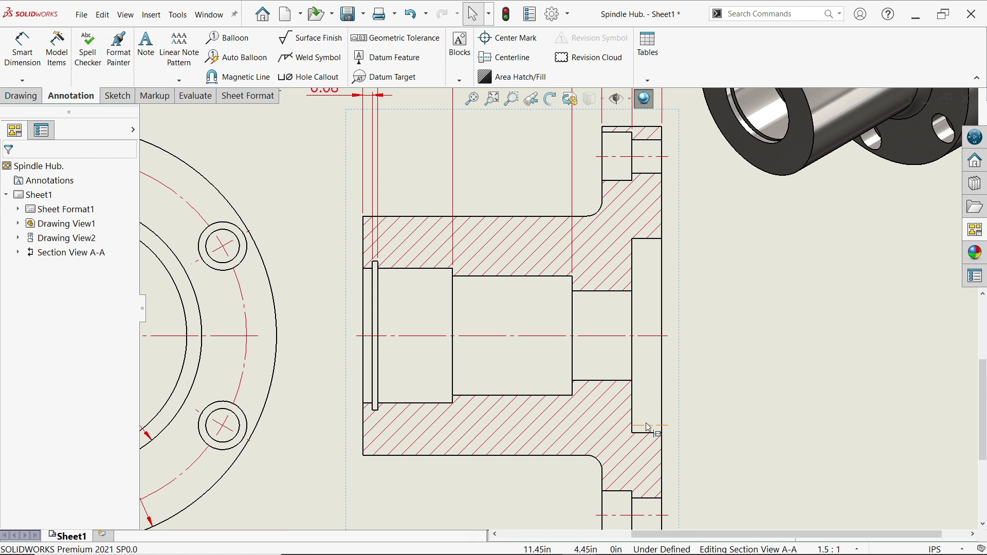
Step: Delete all the horizontal baseline dimensions above the section view
scroll(637, 315, up, 3)
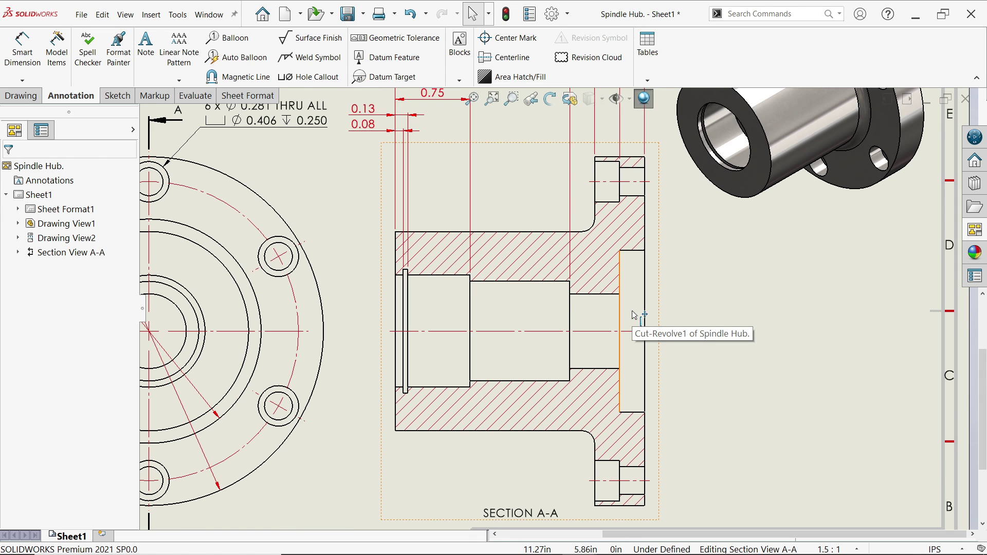
scroll(489, 313, down, 3)
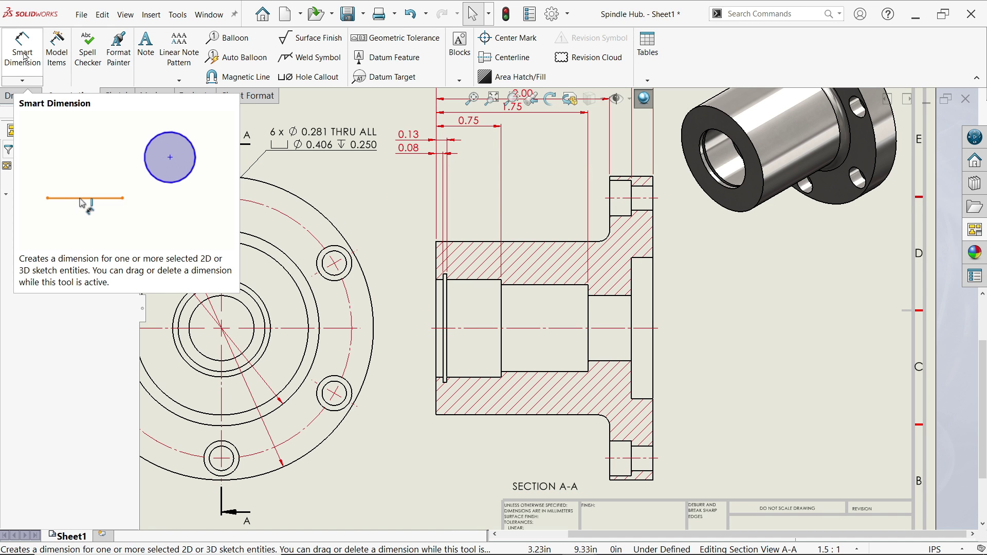
scroll(472, 242, up, 3)
scroll(472, 242, down, 3)
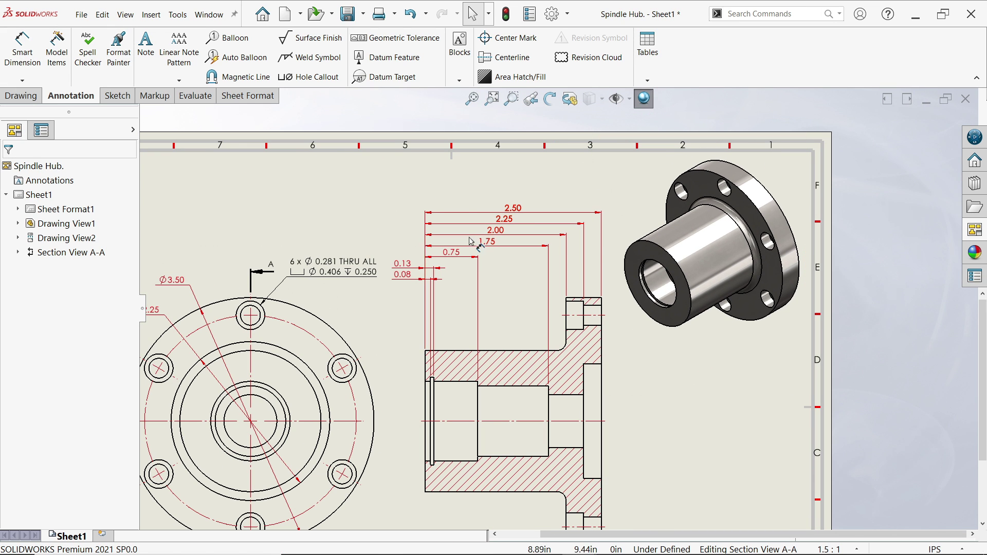
drag(385, 195, 608, 296)
key(Delete)
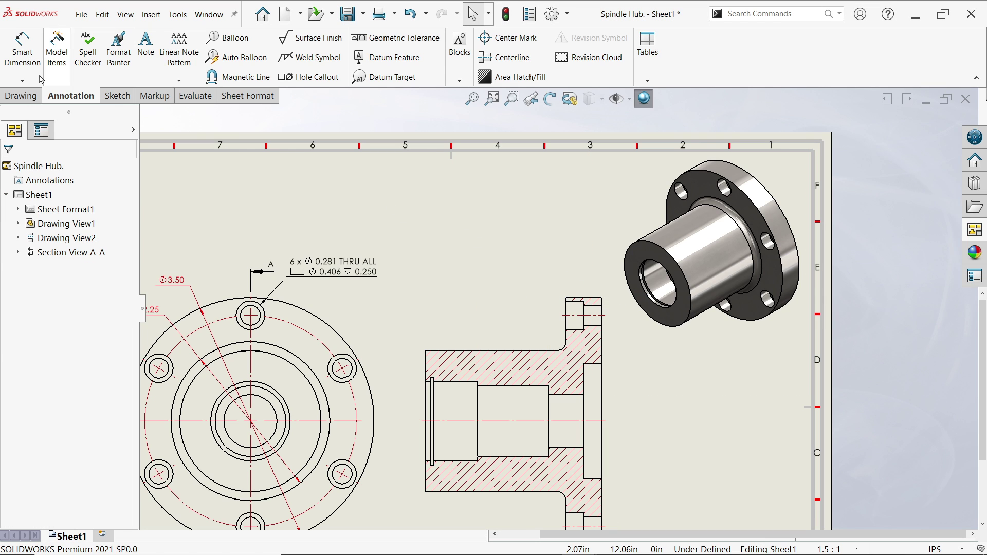
Step: Start horizontal ordinate dimensions above the section view with zero at the hub's small-end face and dimension both groove edges
click(22, 80)
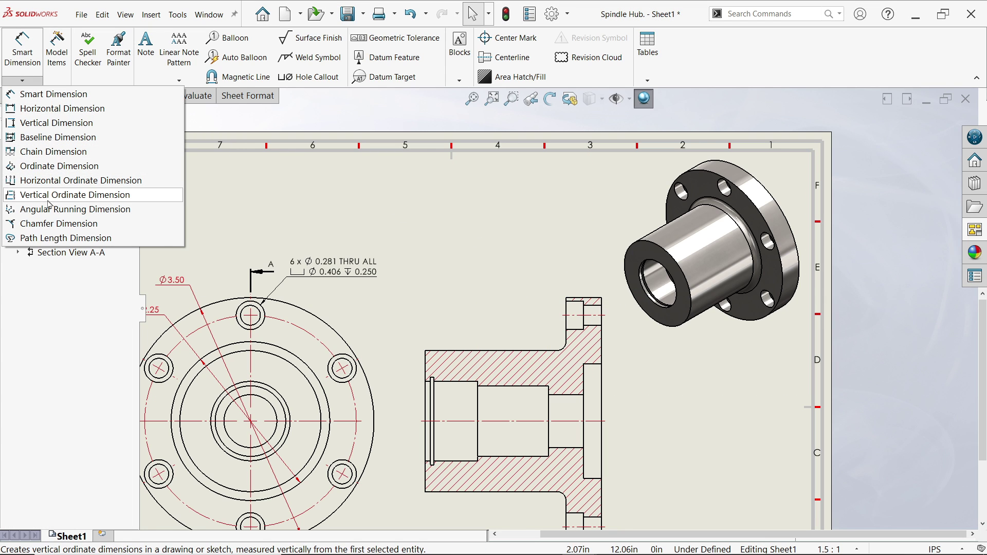
click(99, 184)
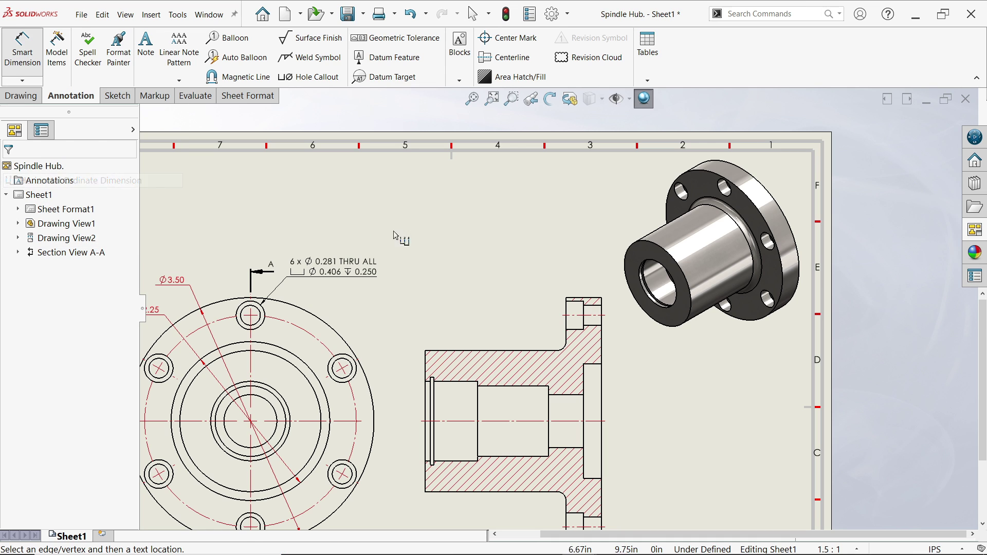
scroll(540, 306, down, 4)
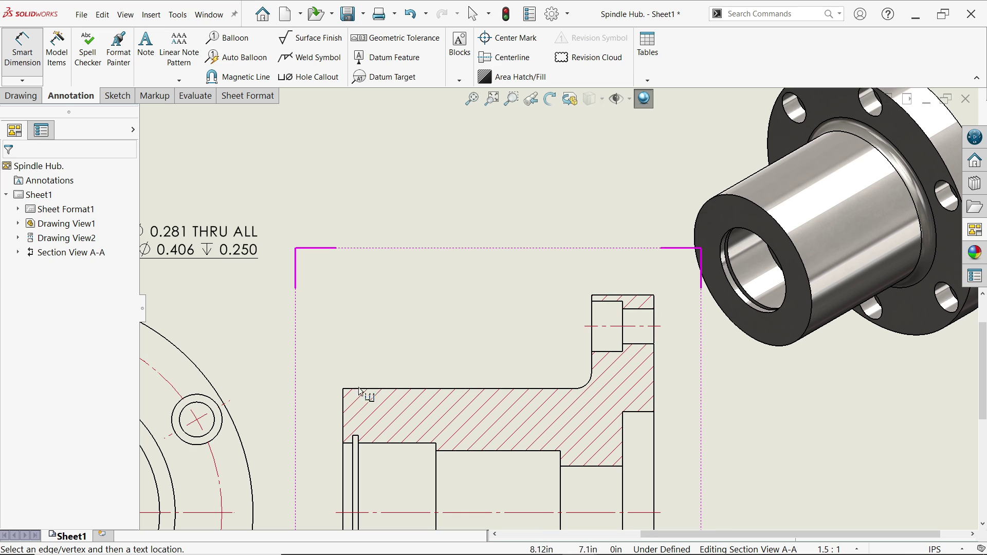
click(344, 394)
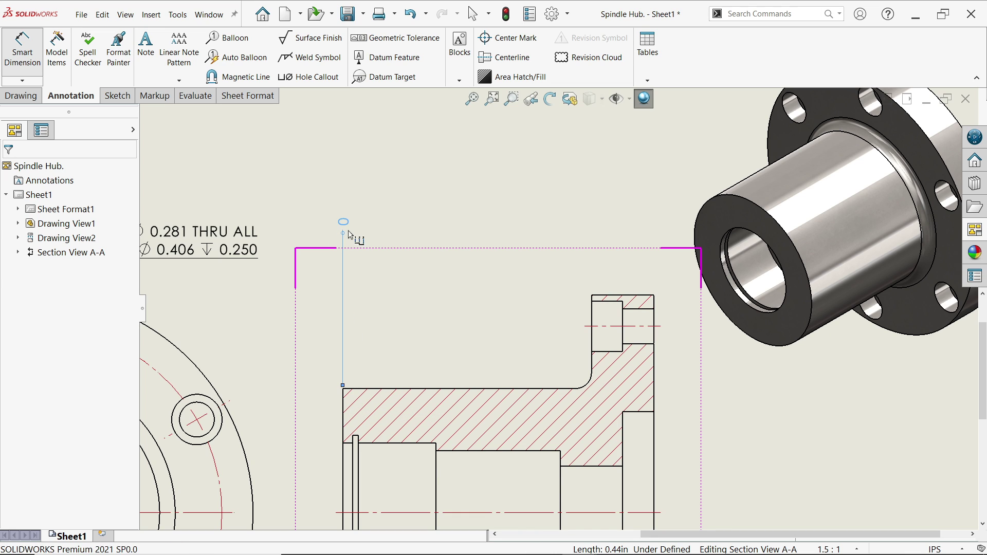
click(349, 235)
click(353, 439)
click(358, 433)
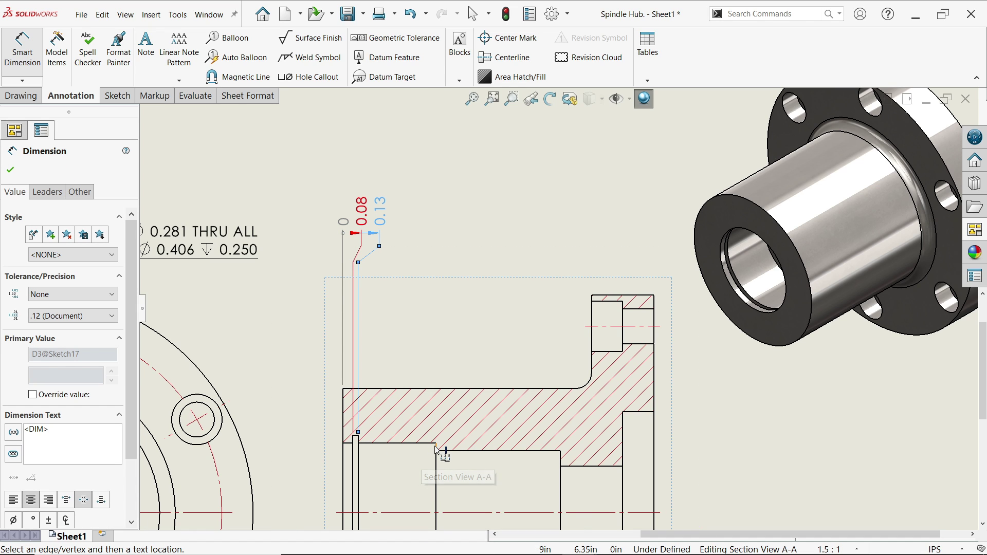
Step: Add horizontal ordinate dimensions to both bore shoulders, the flange's front face, the counterbore floor and the flange's back face
click(436, 441)
click(560, 449)
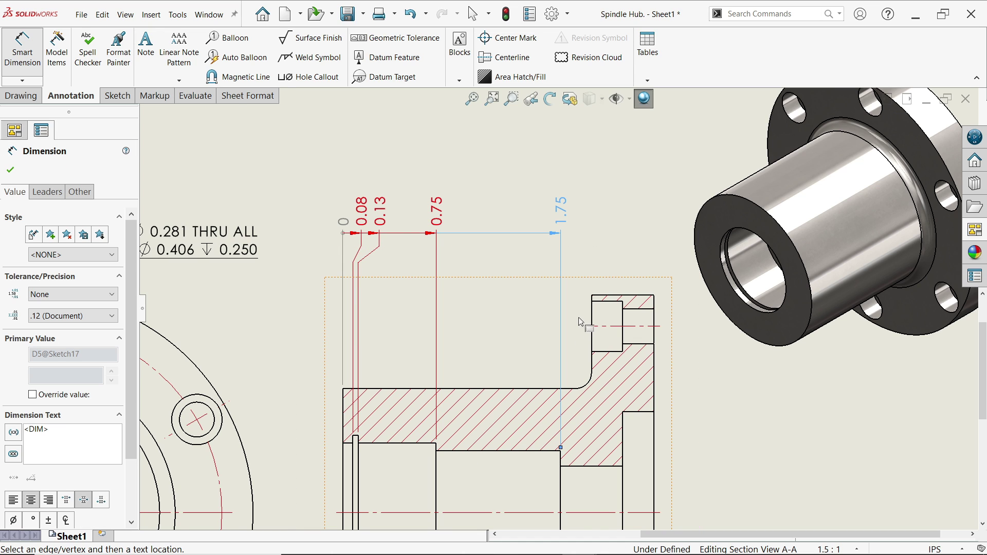
click(592, 296)
click(623, 302)
click(654, 298)
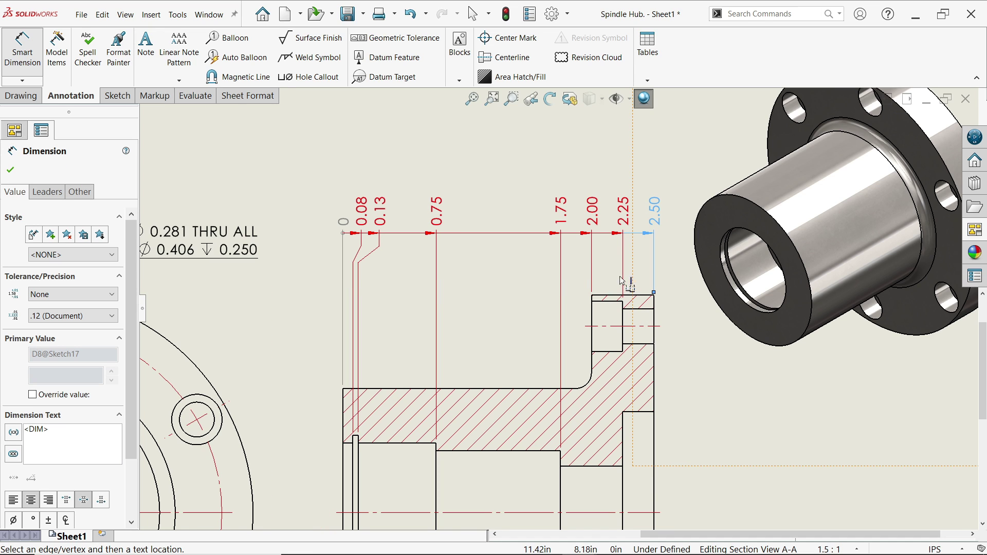
scroll(607, 184, down, 1)
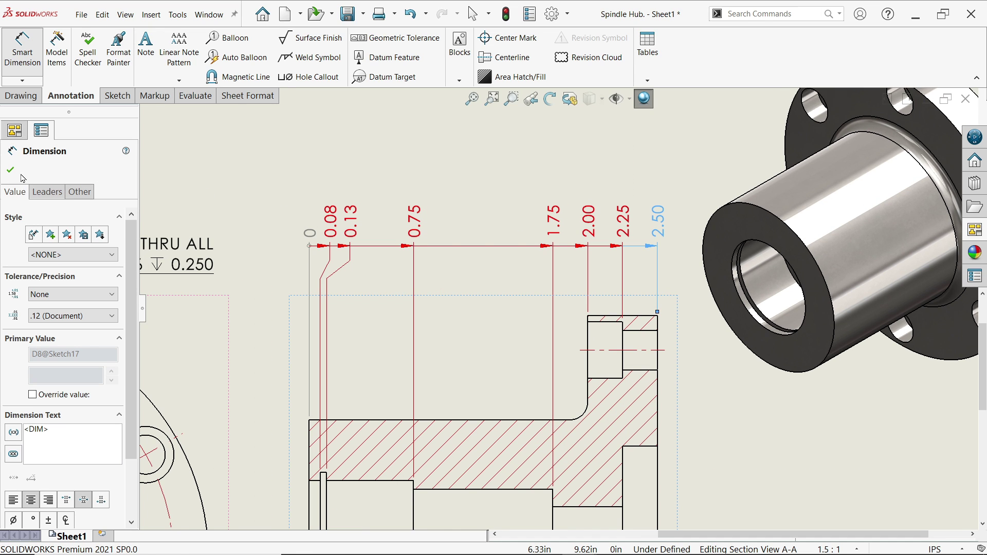
key(Escape)
key(d)
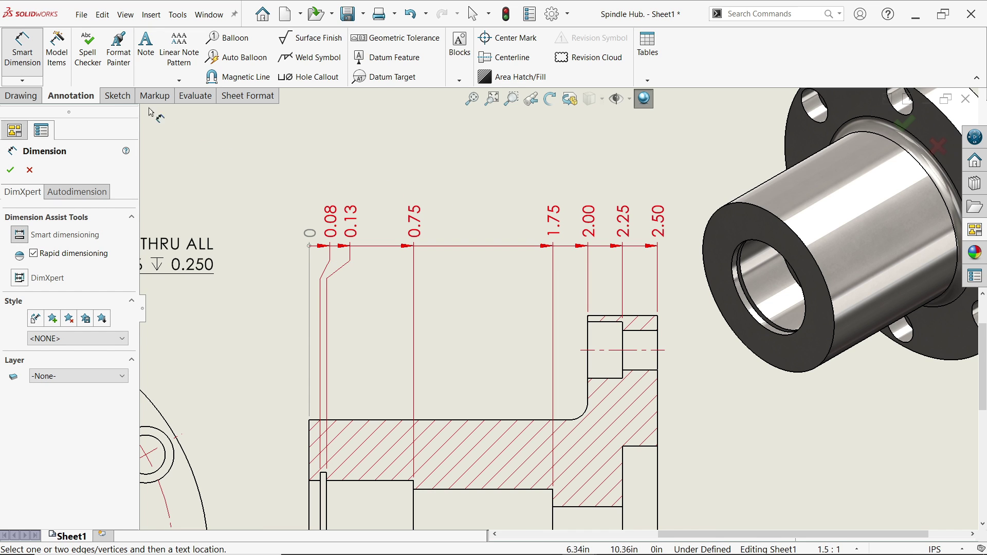
click(24, 174)
Step: Turn off the ordinate chain for all ordinate dimensions above the section view and set their arrow style to the plain line without arrowheads
drag(249, 171, 681, 276)
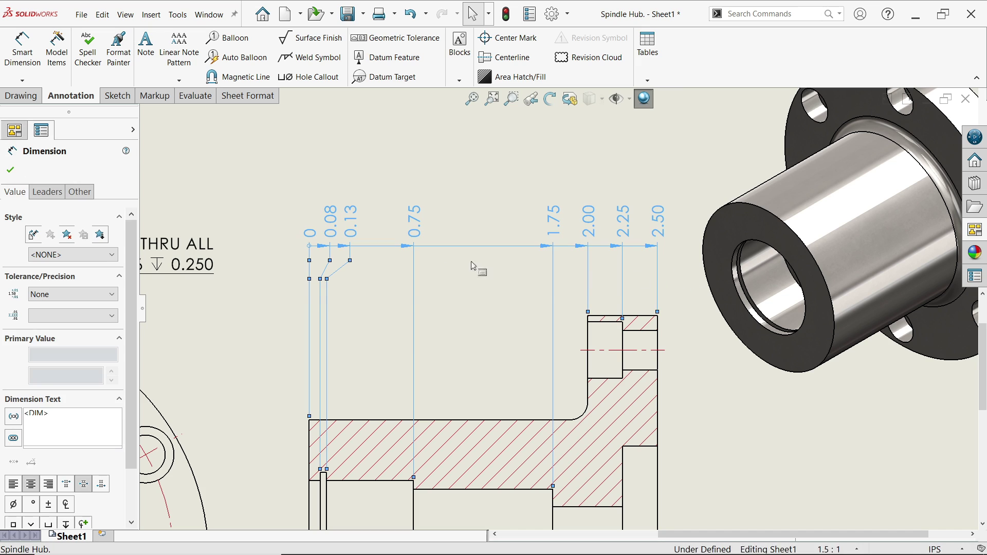
click(47, 192)
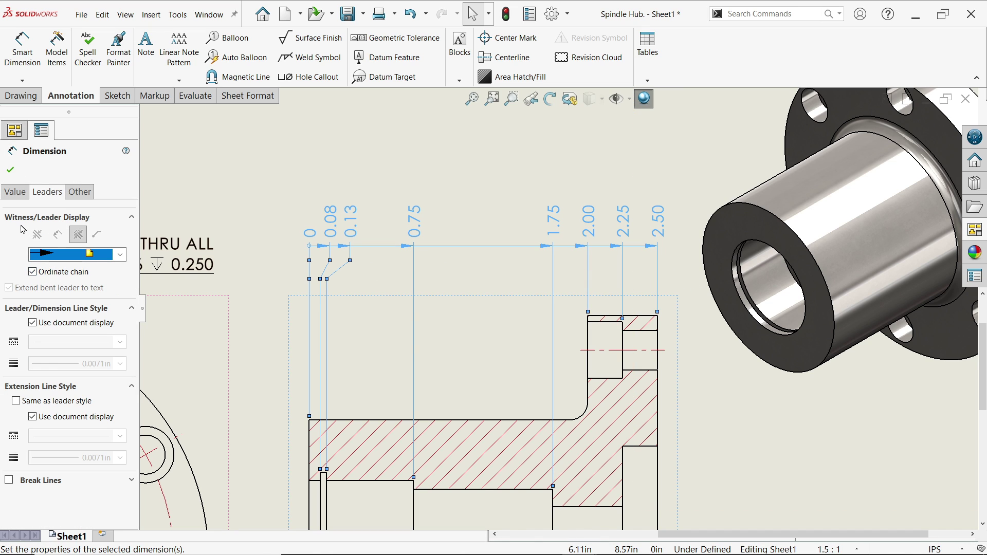
click(33, 274)
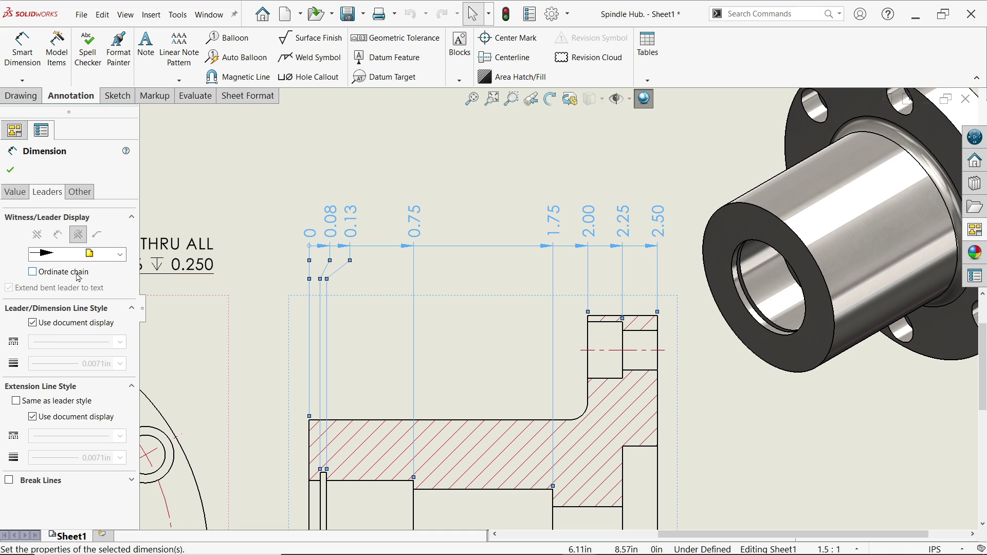
click(120, 254)
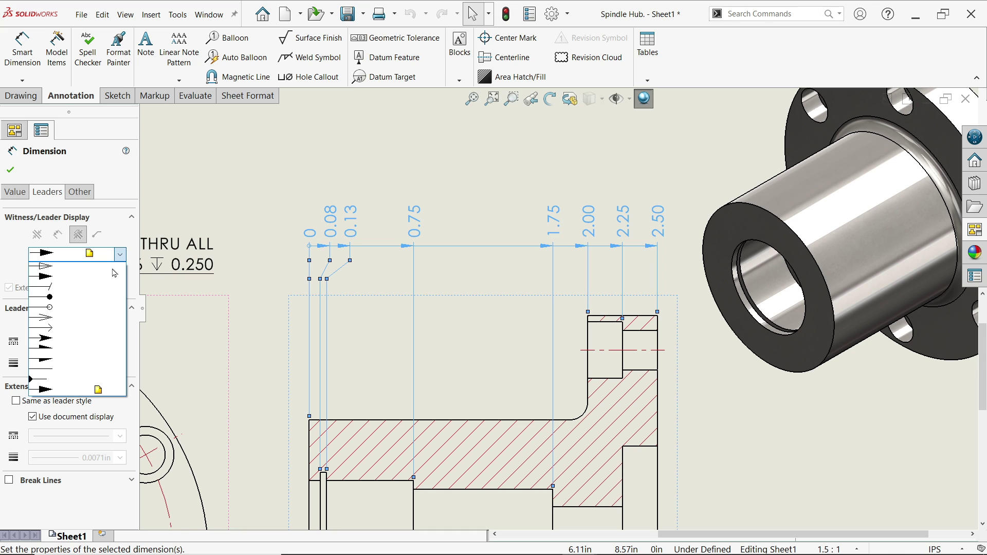
click(53, 372)
click(11, 171)
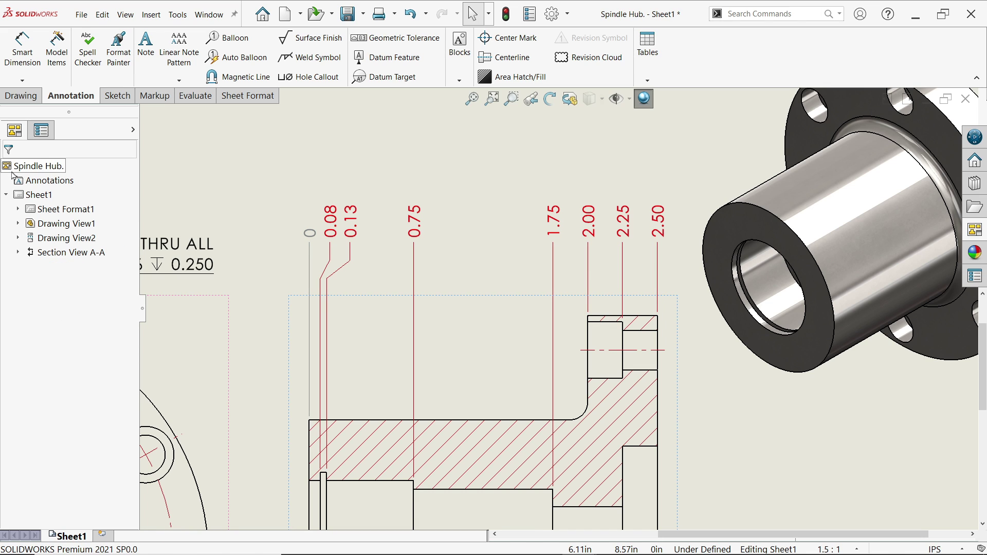
click(312, 238)
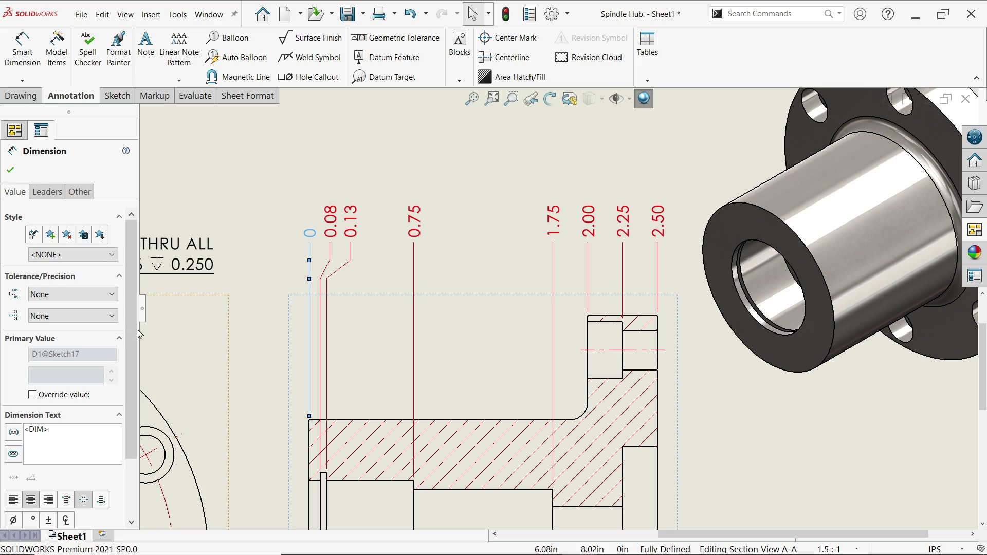
scroll(140, 334, down, 2)
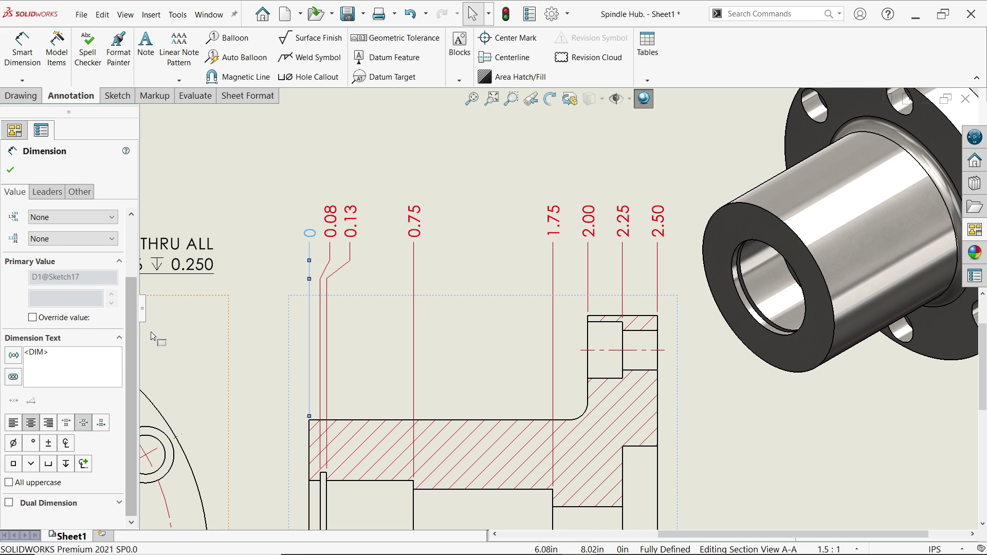
click(11, 170)
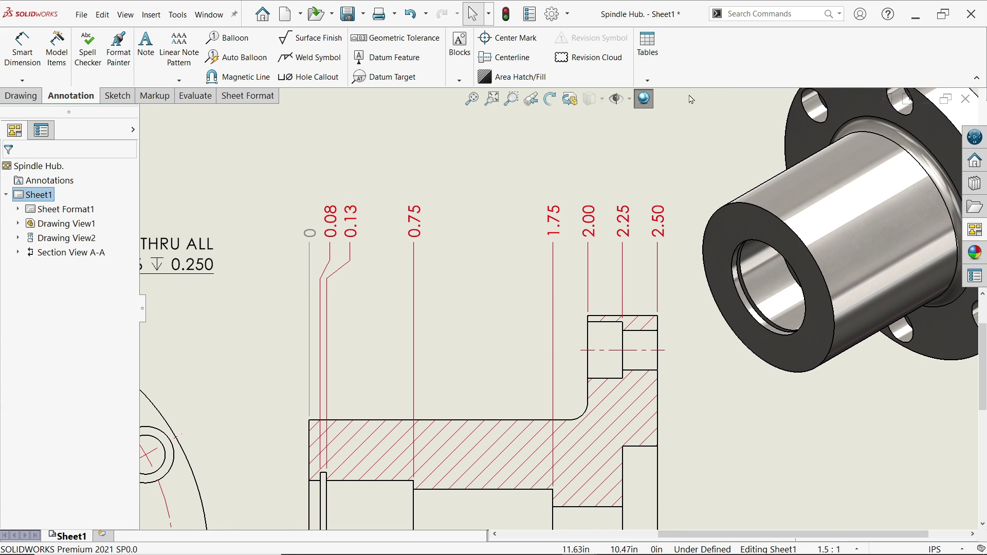
Step: Set the precision of all ordinate dimensions above the section view to three decimals (.123)
scroll(566, 231, up, 2)
scroll(463, 242, down, 3)
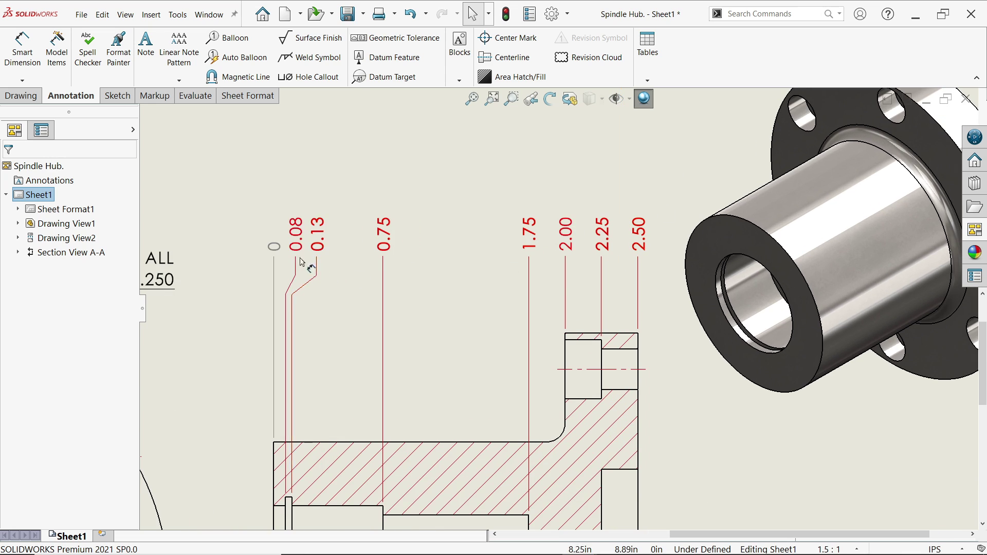
drag(237, 184, 680, 273)
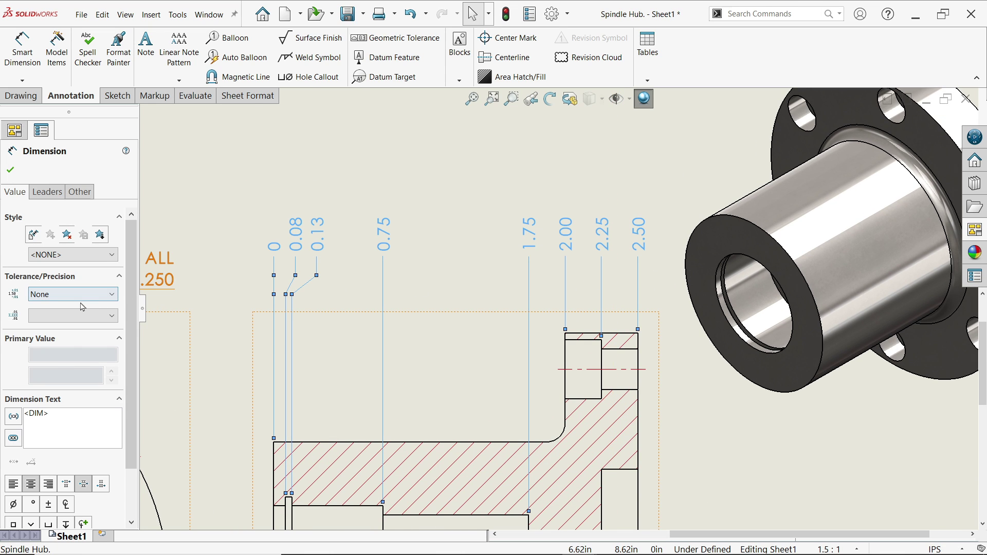
click(57, 316)
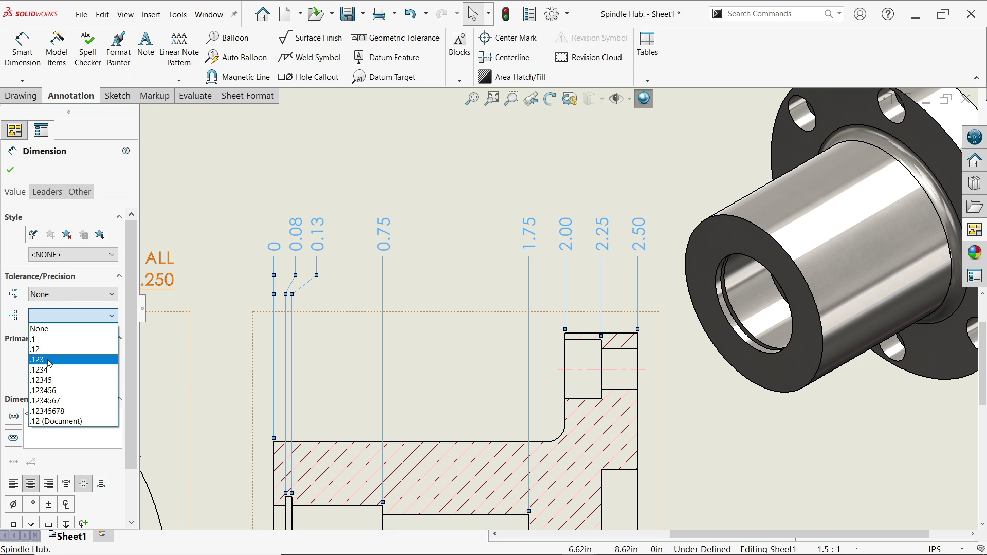
click(48, 360)
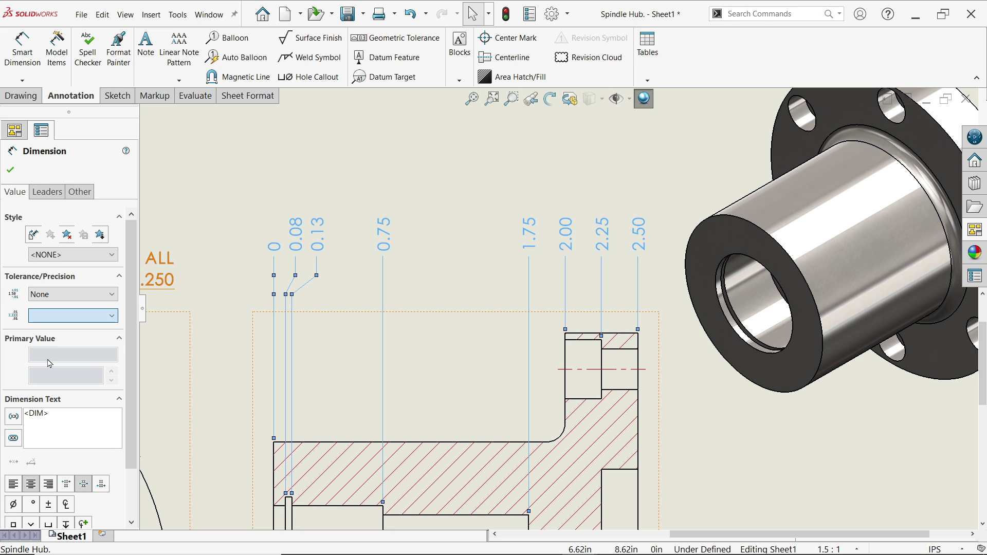
click(10, 170)
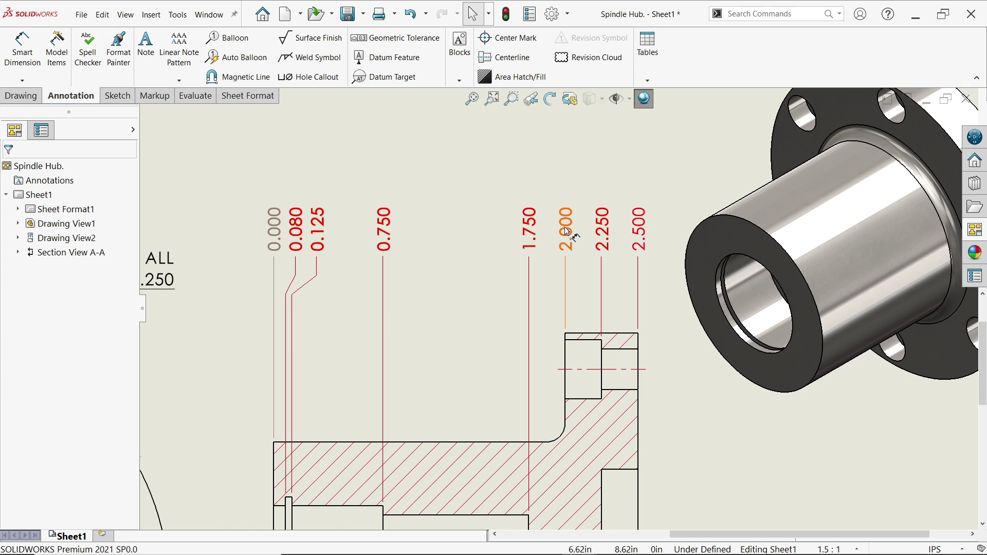
Step: Dimension the diameters of the narrowest bore and the middle bore, placing both beside the flange's back face in the section view
scroll(559, 231, up, 3)
scroll(558, 231, up, 3)
scroll(591, 363, down, 6)
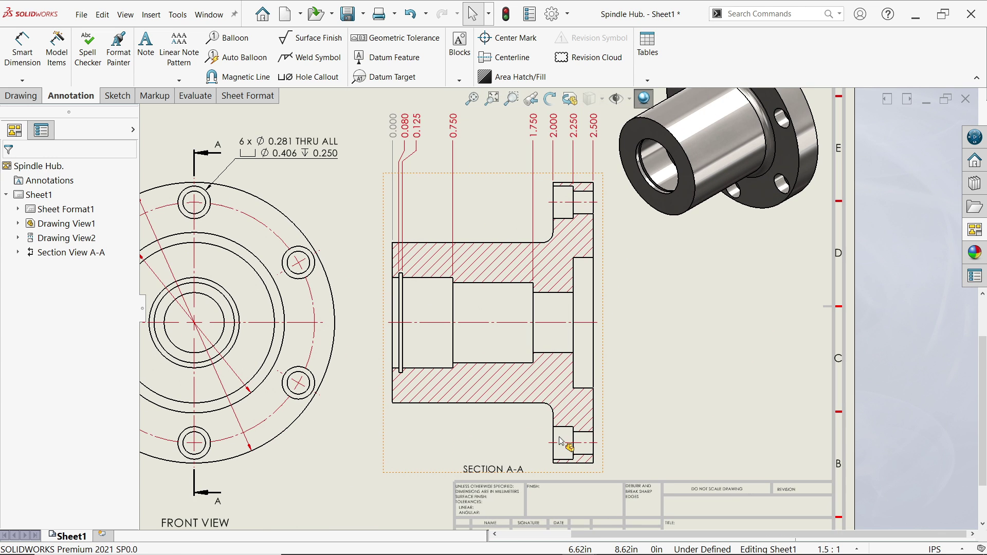
scroll(591, 363, down, 1)
click(22, 52)
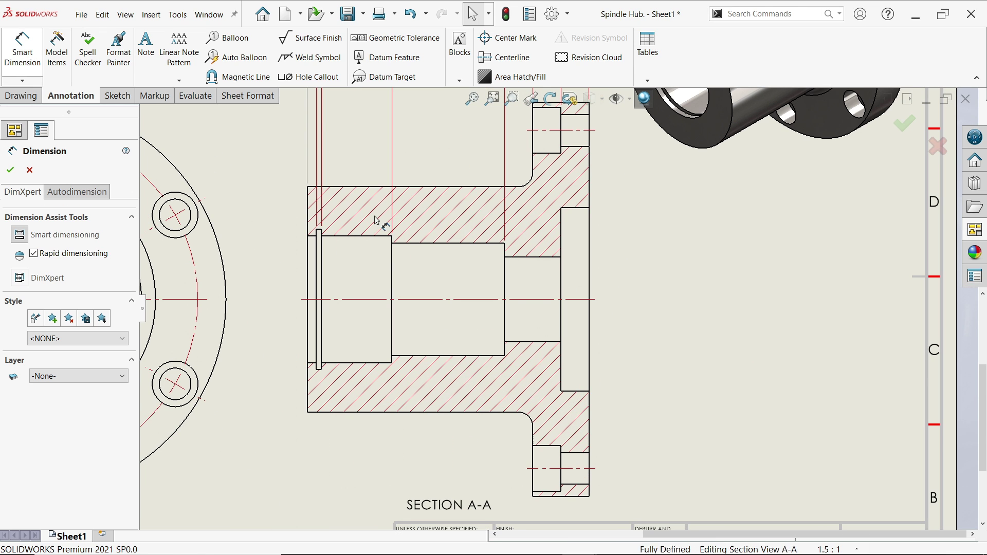
scroll(553, 266, down, 1)
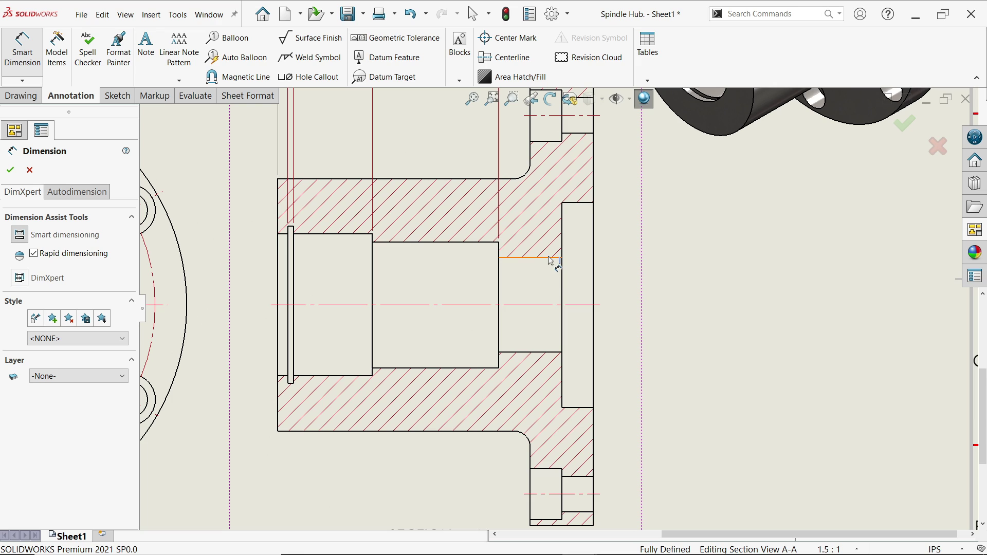
click(537, 258)
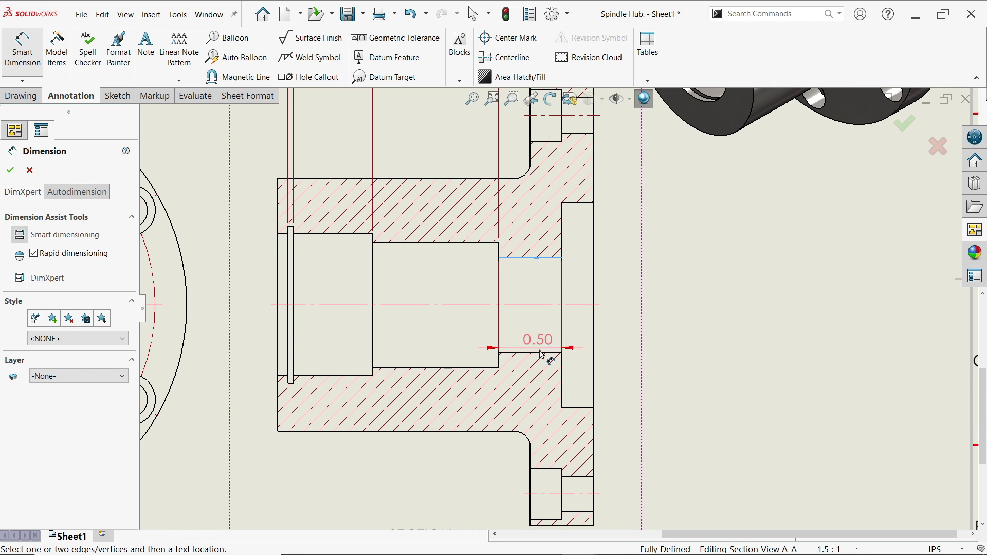
click(534, 353)
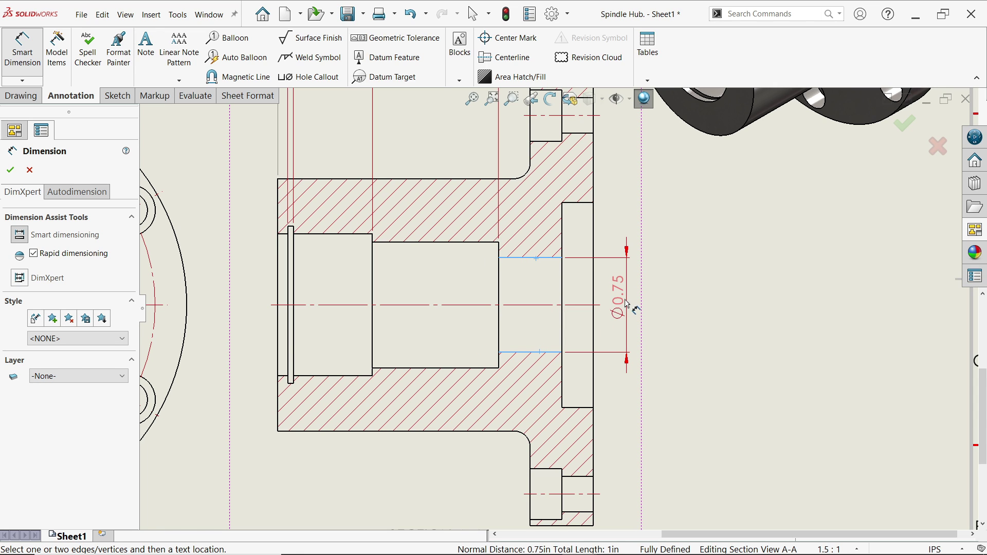
click(629, 309)
click(435, 244)
click(480, 368)
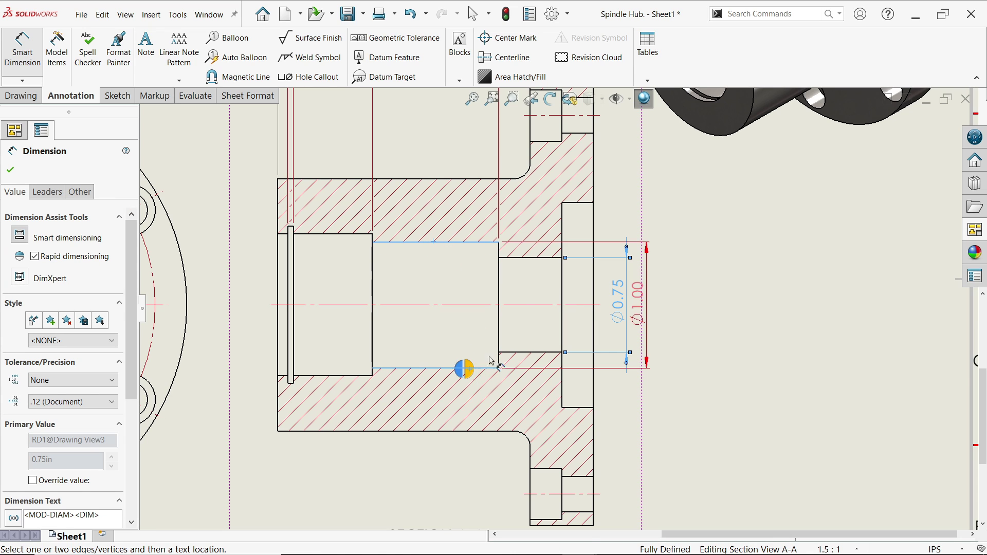
click(662, 311)
Step: Dimension the diameter of the recess in the flange's back face and set its precision to three decimals (.123)
click(579, 203)
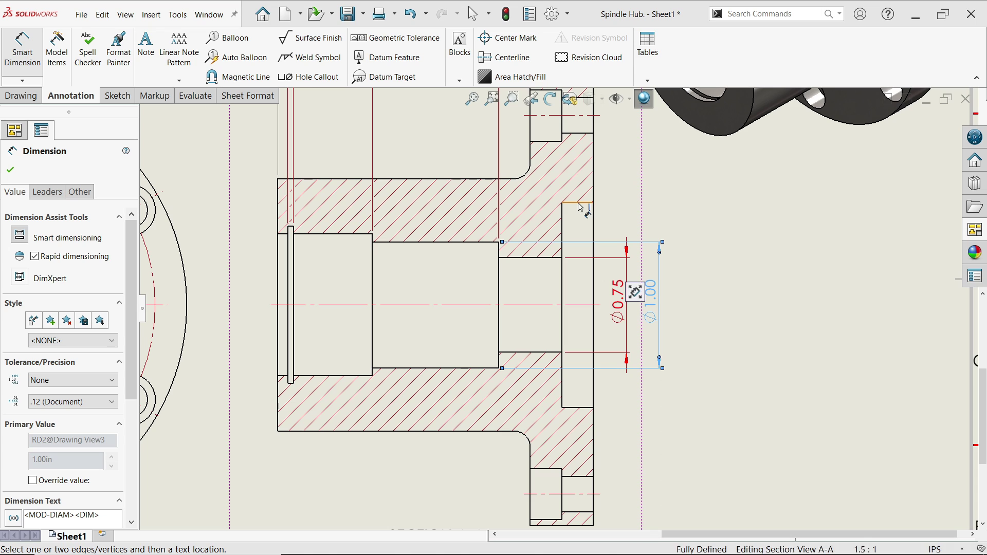
click(587, 409)
click(704, 309)
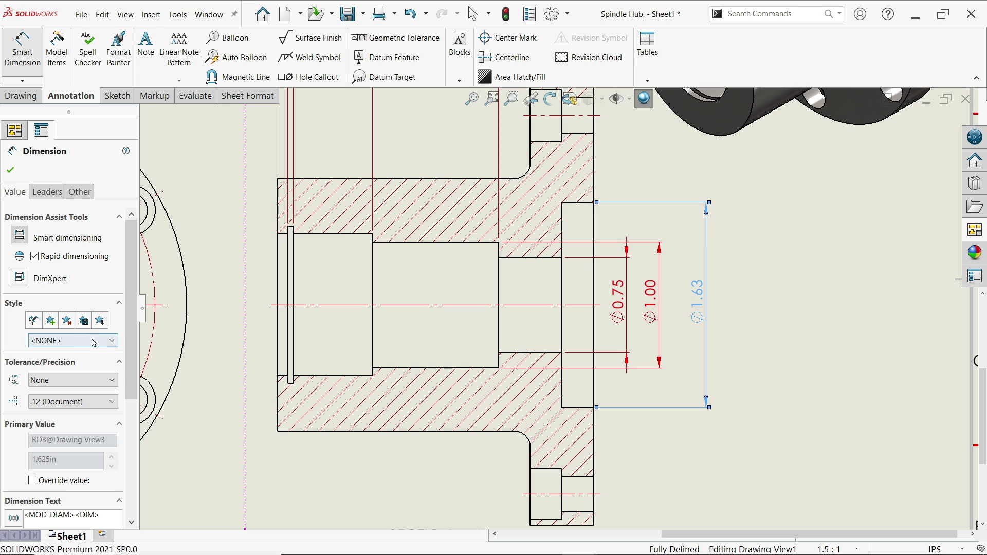
click(82, 402)
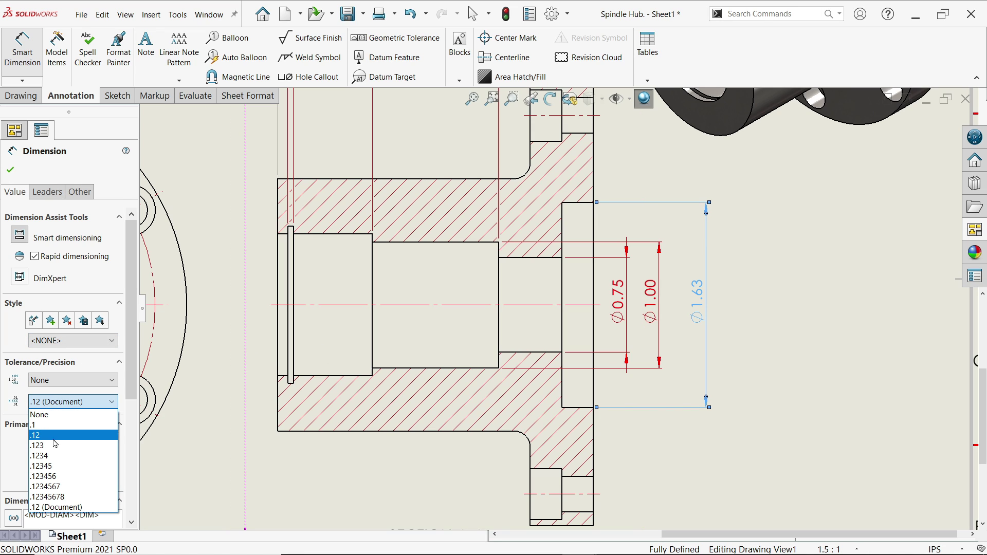
click(55, 445)
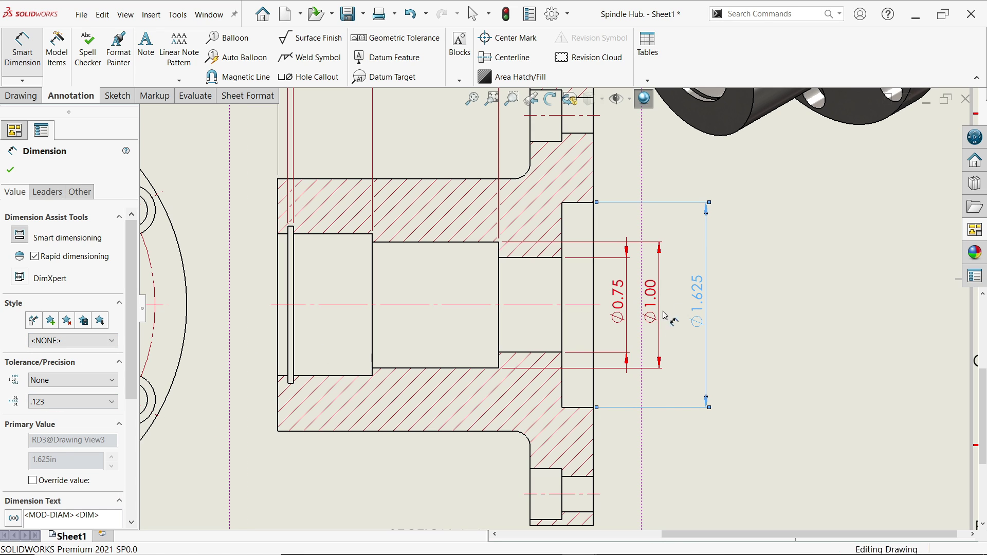
Step: Give the recess diameter a bilateral tolerance of +0.0002 / 0.0000 in, with tolerance precision the same as nominal and four decimals shown
scroll(55, 326, down, 3)
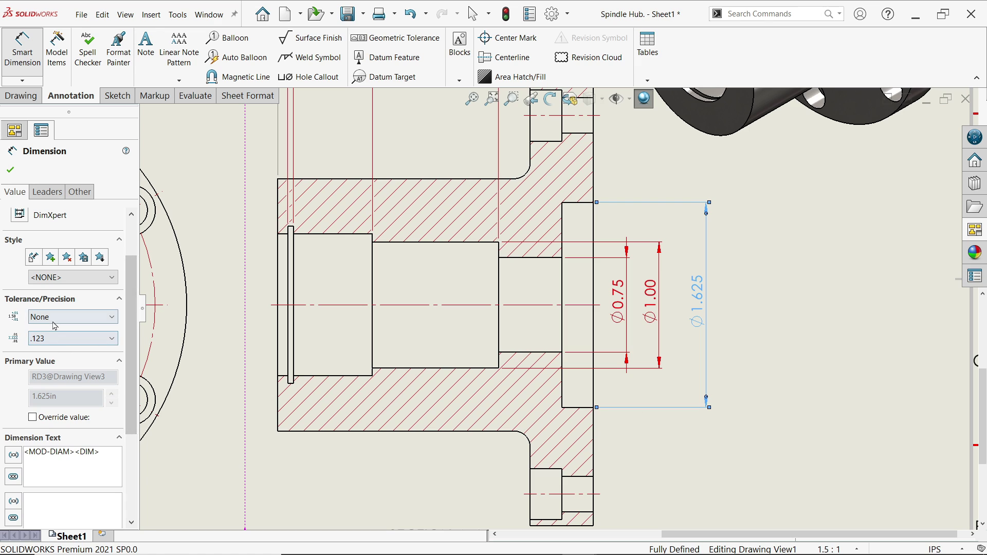
click(55, 319)
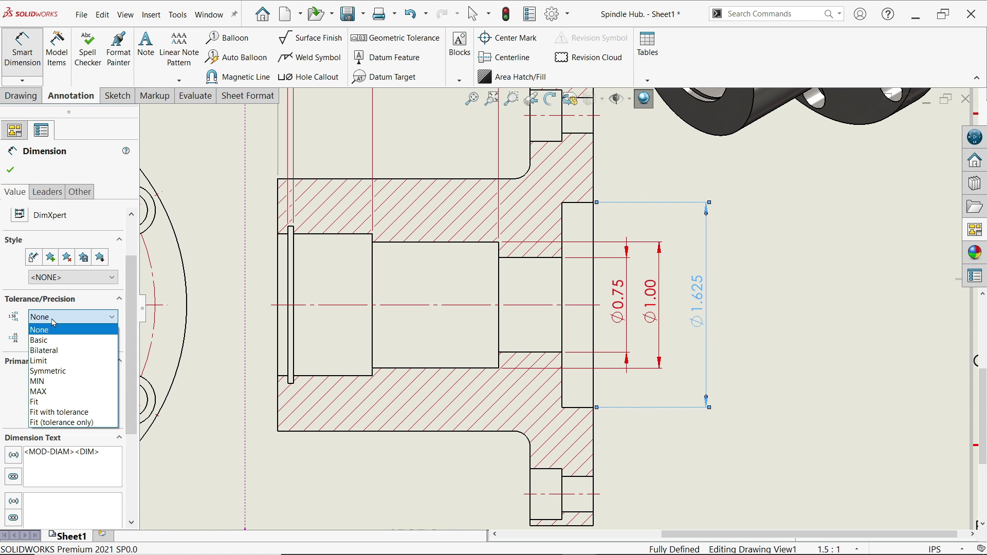
click(58, 350)
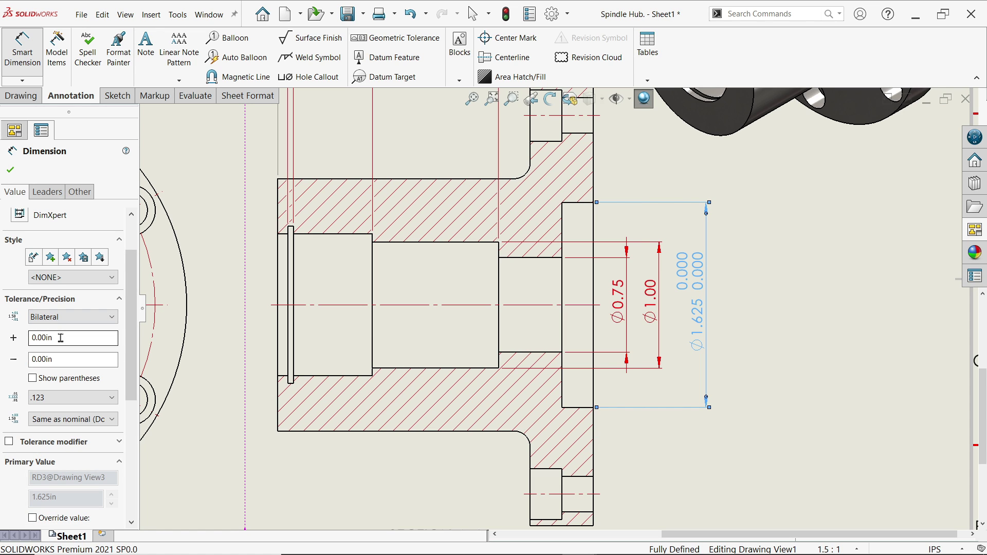
scroll(710, 288, down, 1)
scroll(704, 288, down, 2)
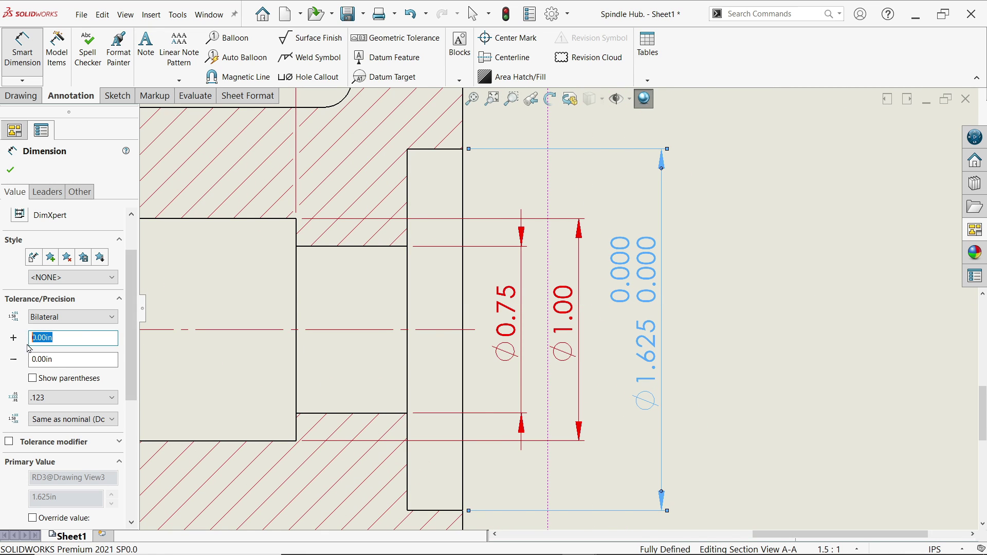
click(66, 420)
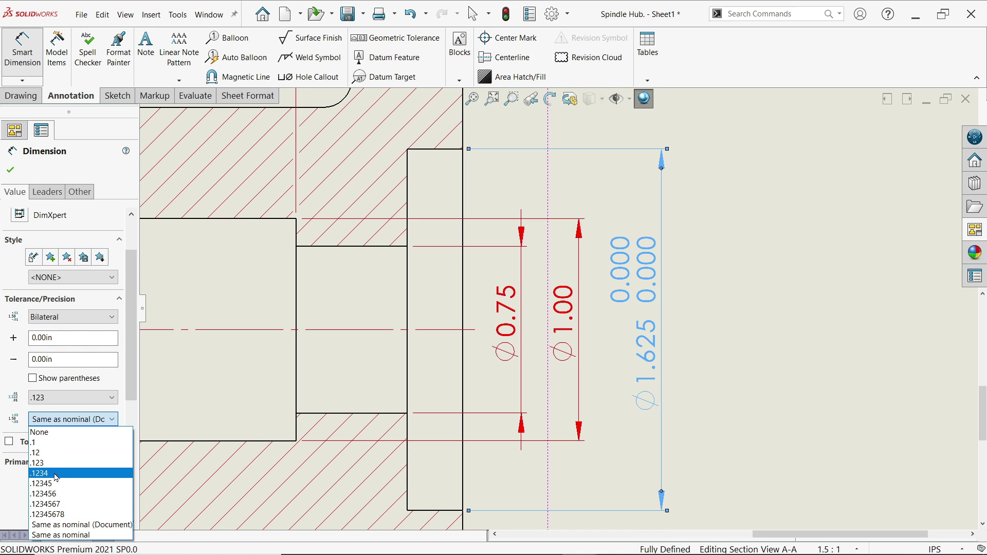
click(68, 535)
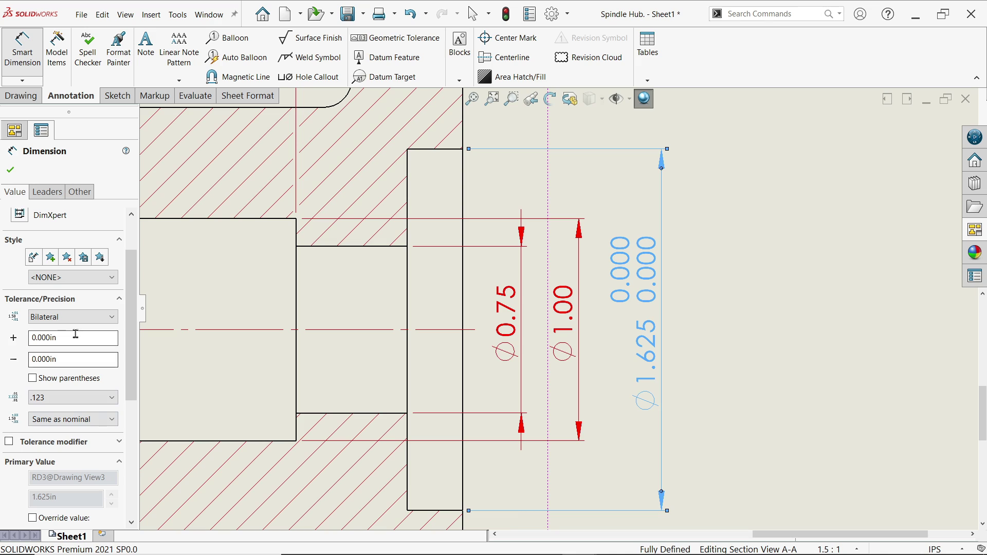
text(0.00)
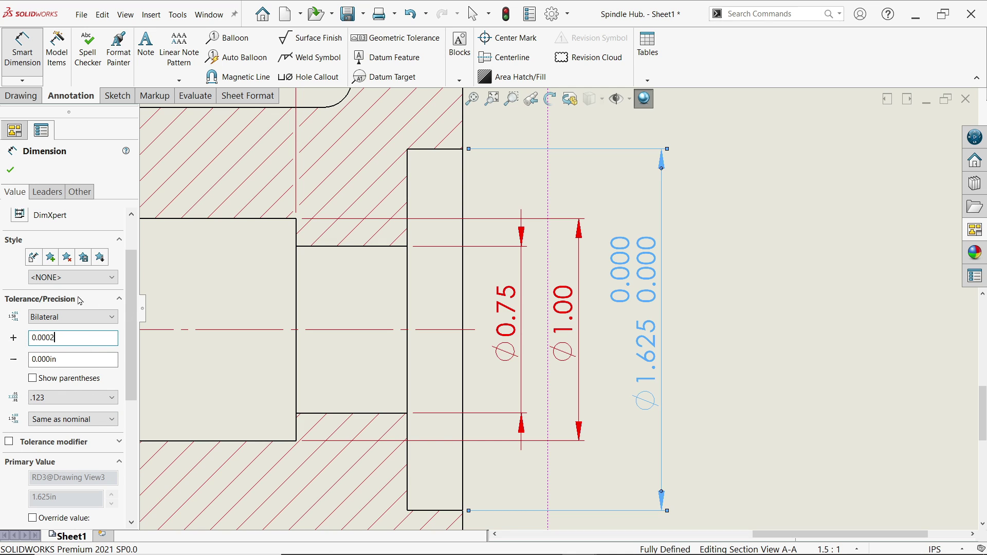
click(11, 172)
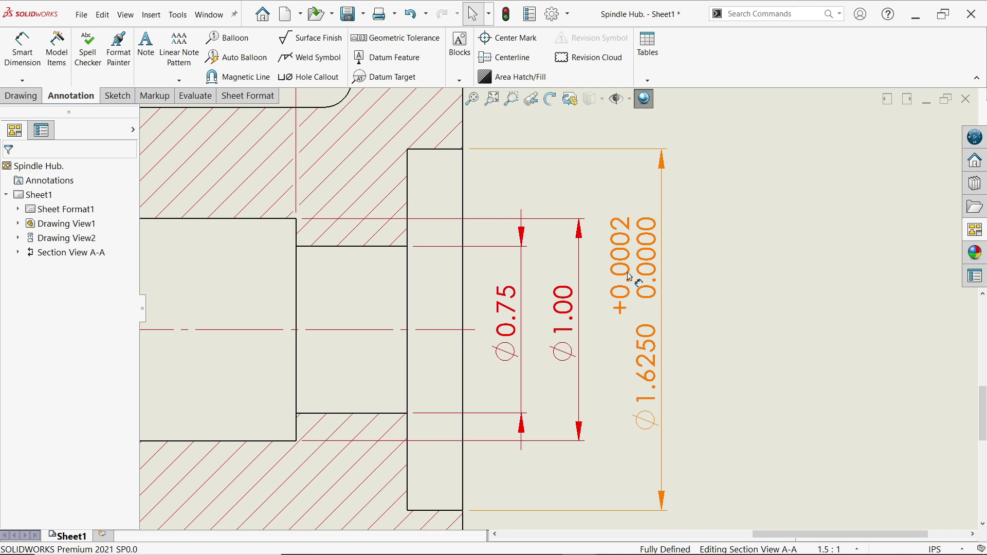
Step: Enable a custom text position on the middle bore's diameter dimension, using a broken leader with horizontal text
scroll(578, 324, up, 3)
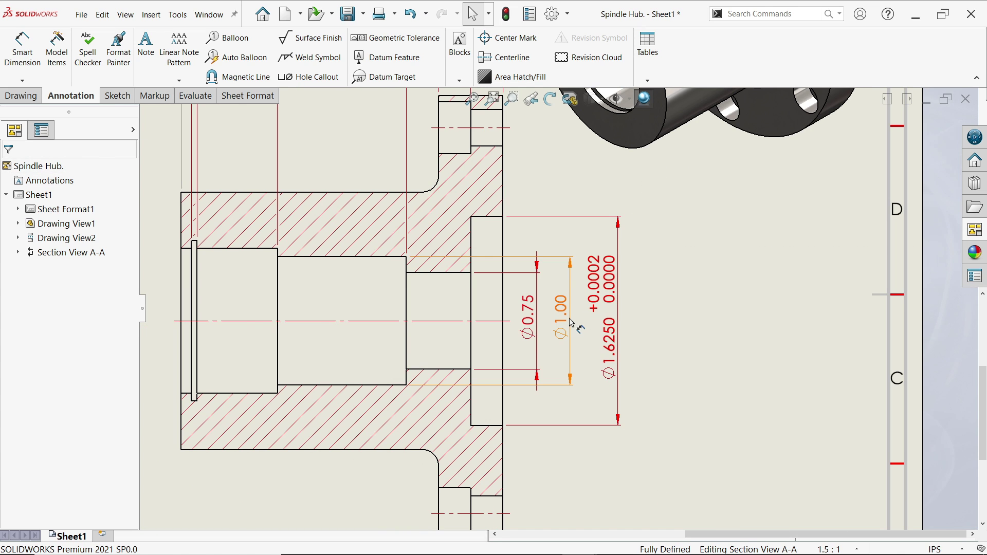
scroll(566, 317, down, 1)
click(566, 317)
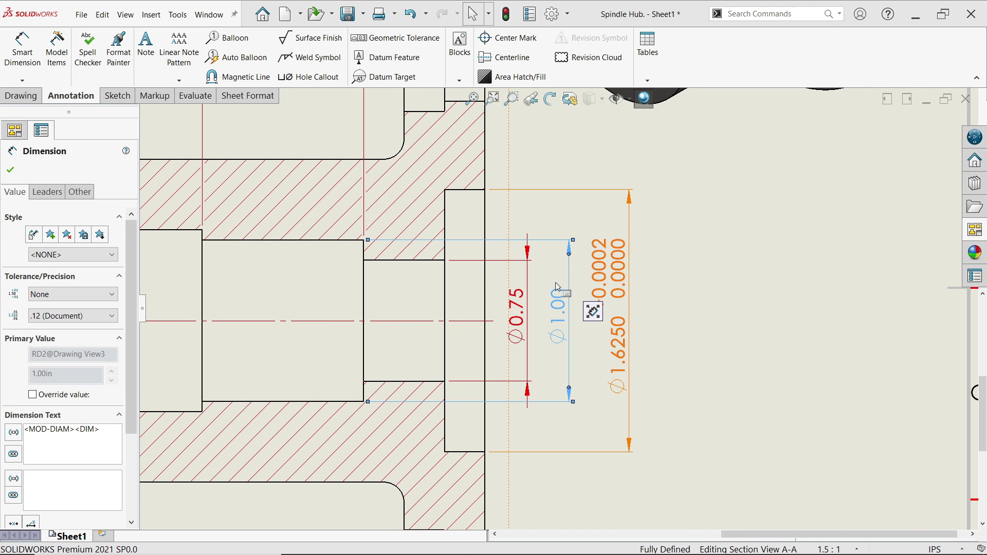
click(45, 194)
scroll(85, 470, down, 1)
click(58, 509)
click(49, 519)
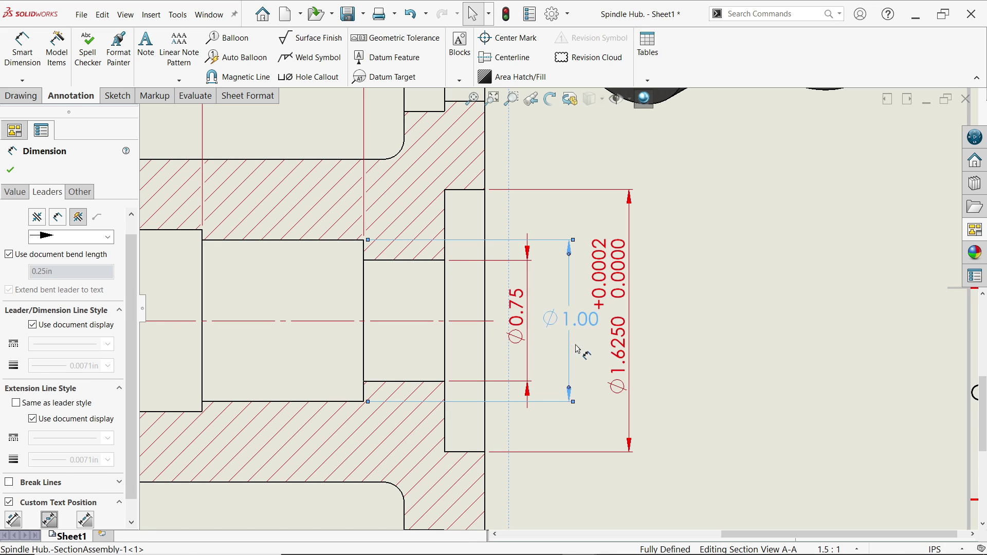
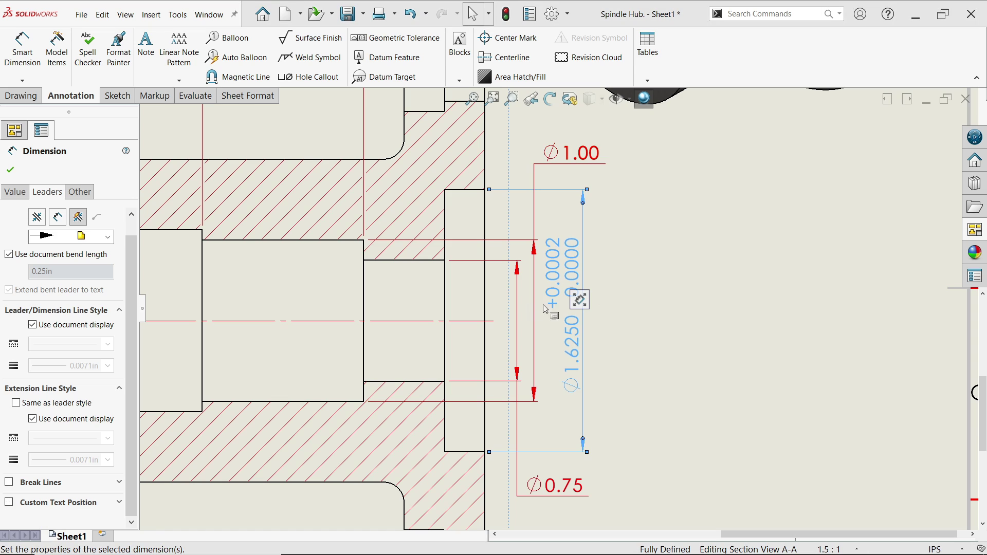
Step: Move the recess diameter dimension and the middle bore's diameter dimension farther out from the flange's back face
click(778, 472)
drag(578, 287, 624, 298)
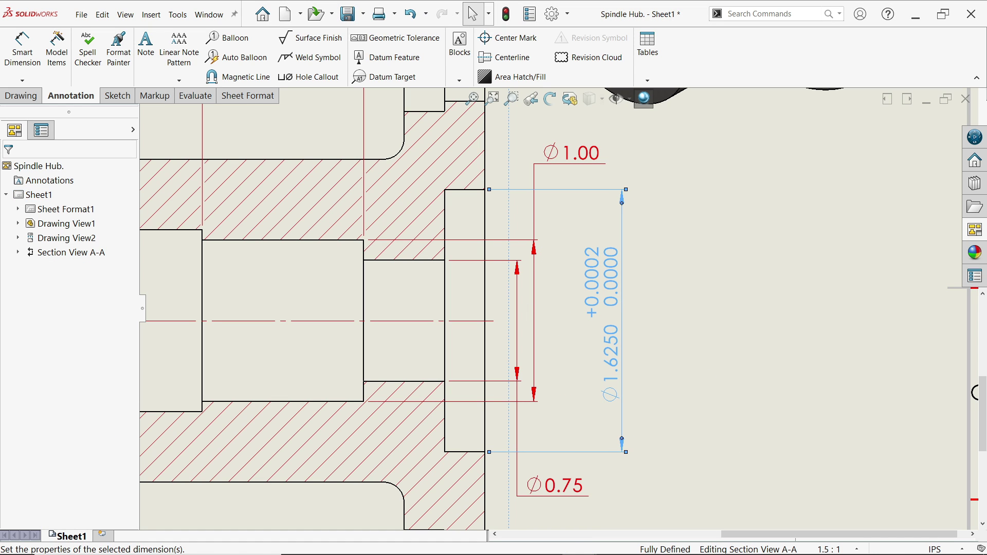
drag(584, 163, 597, 163)
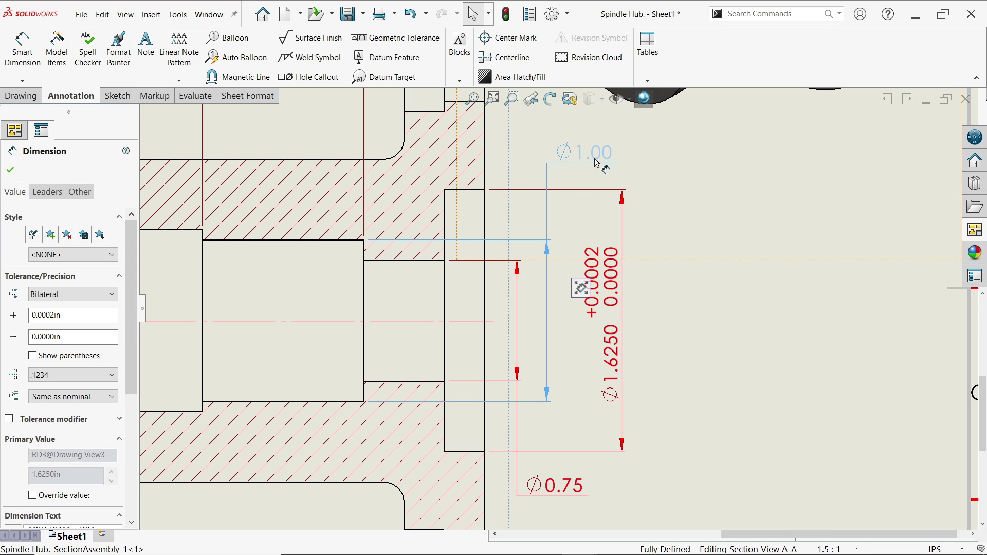
scroll(787, 359, up, 5)
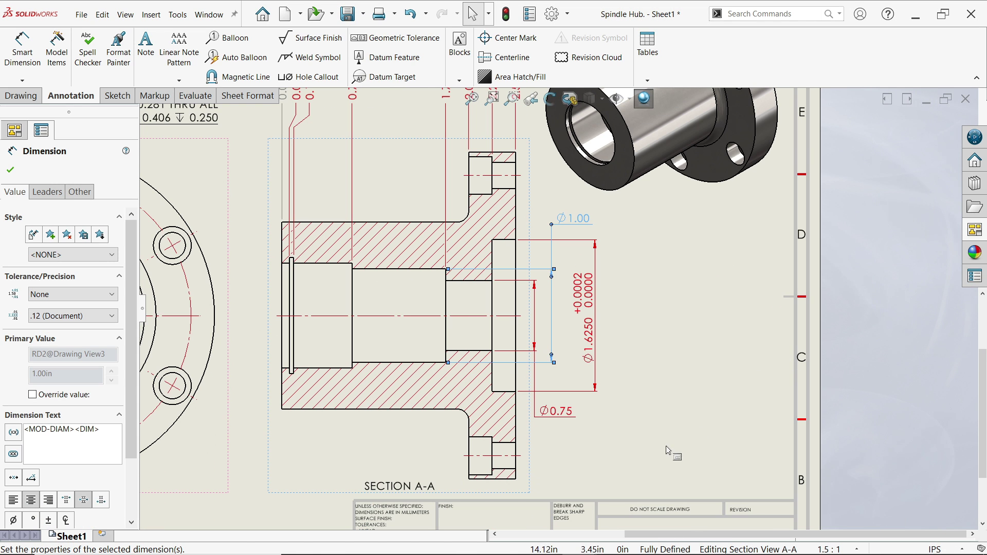
click(654, 451)
scroll(473, 316, down, 3)
Step: Give the narrowest bore's diameter dimension a solid leader with aligned text and place the text between its extension lines
click(589, 436)
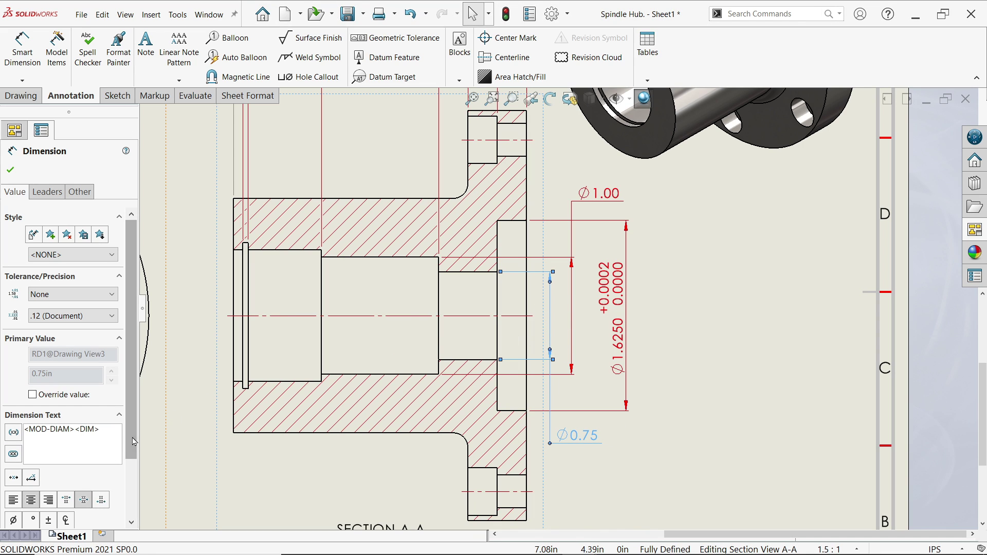
drag(131, 440, 130, 474)
click(47, 192)
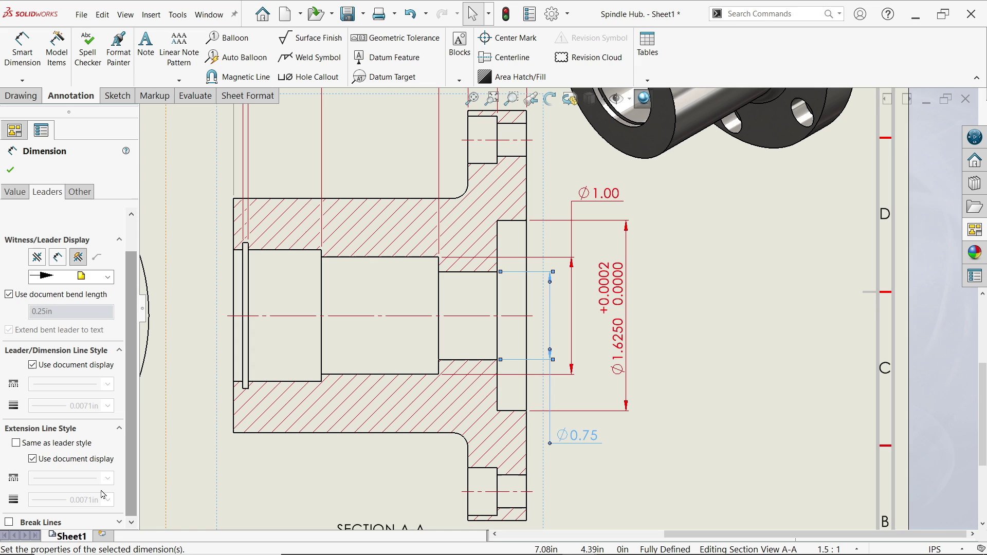
click(10, 170)
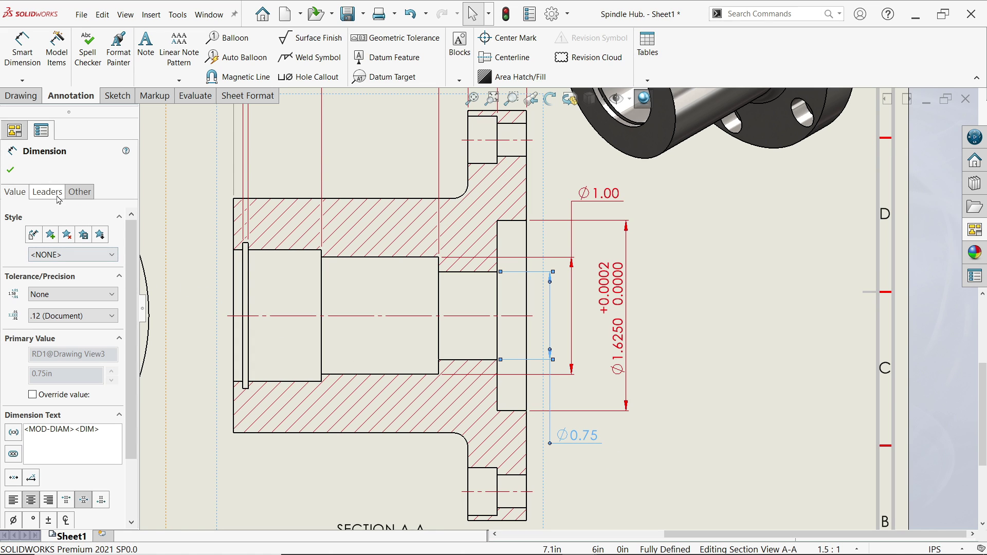
click(47, 192)
scroll(136, 311, down, 2)
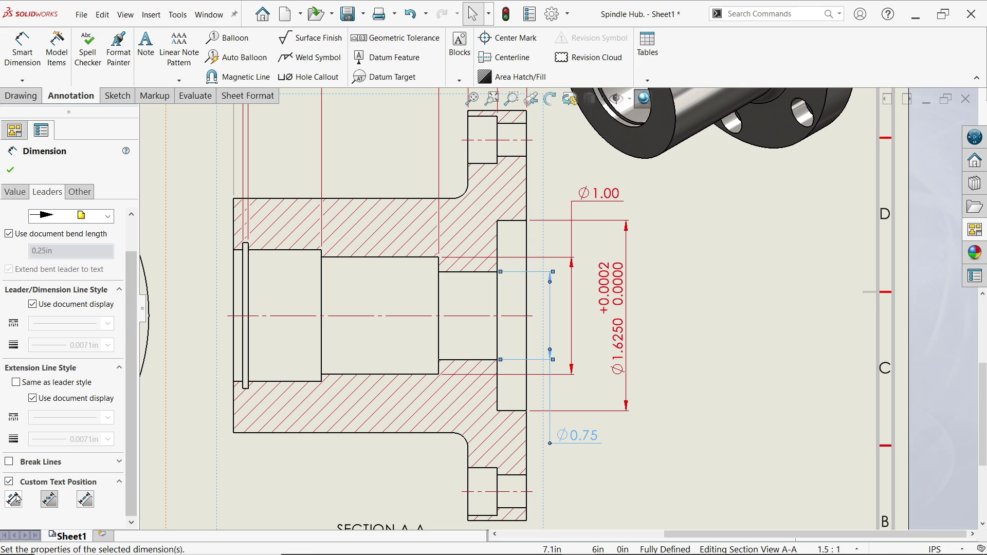
click(14, 499)
drag(540, 442, 546, 324)
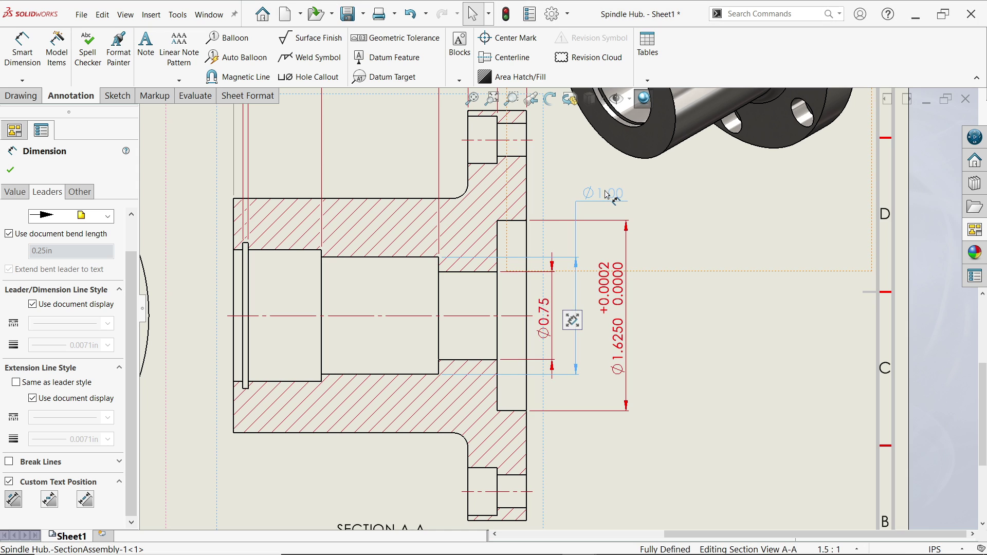
Step: Shift the middle bore's diameter dimension closer to the section view and give it a solid leader with aligned text
drag(602, 194, 584, 195)
click(693, 426)
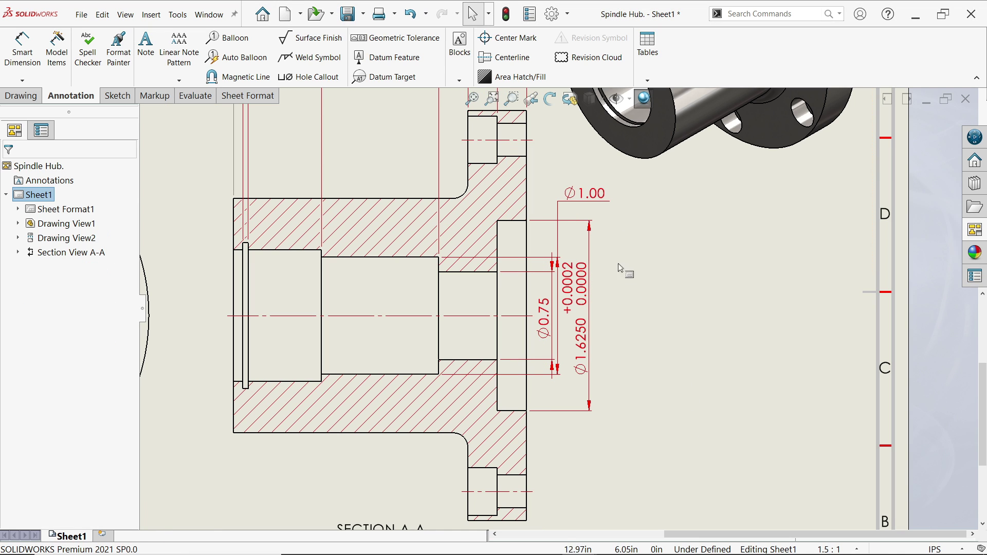
click(586, 193)
click(47, 192)
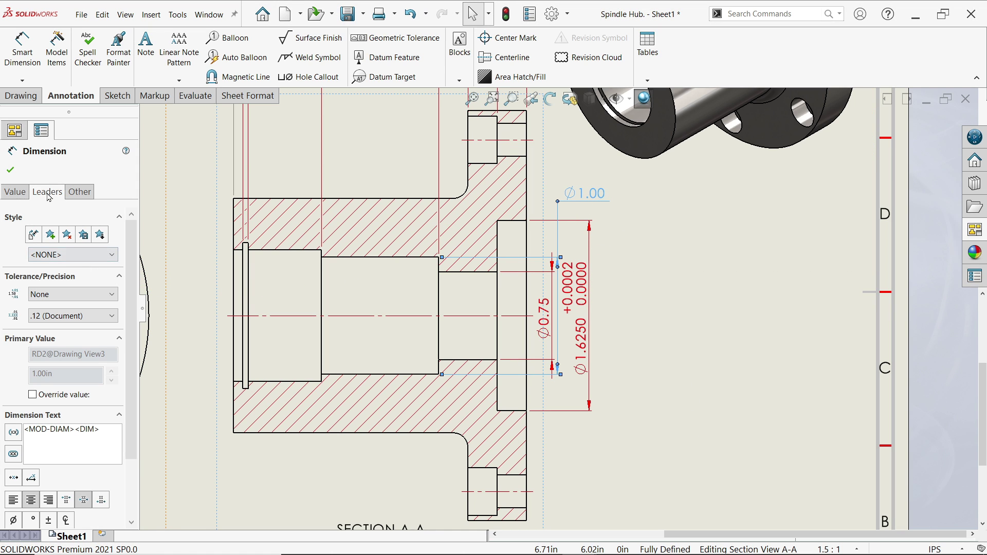
scroll(133, 451, down, 1)
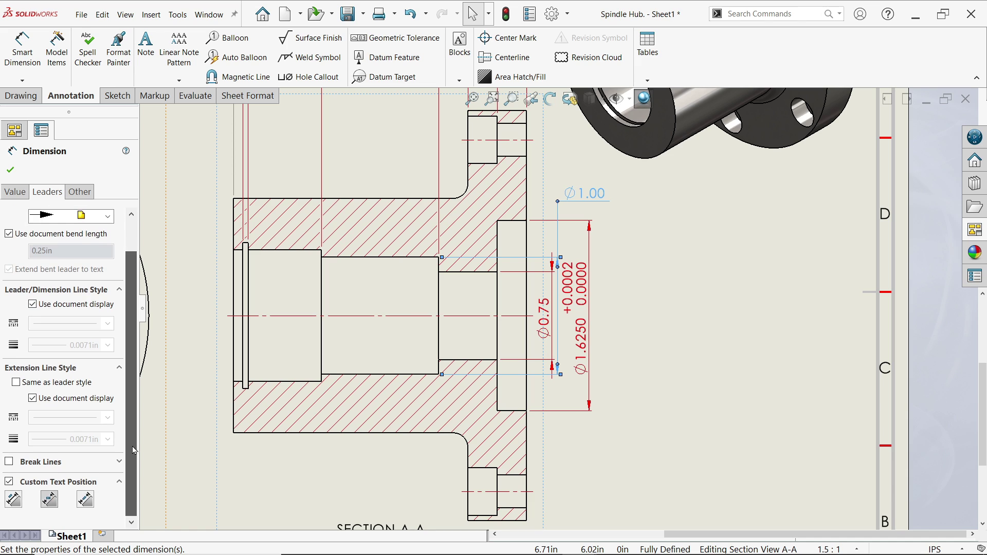
click(13, 499)
click(11, 170)
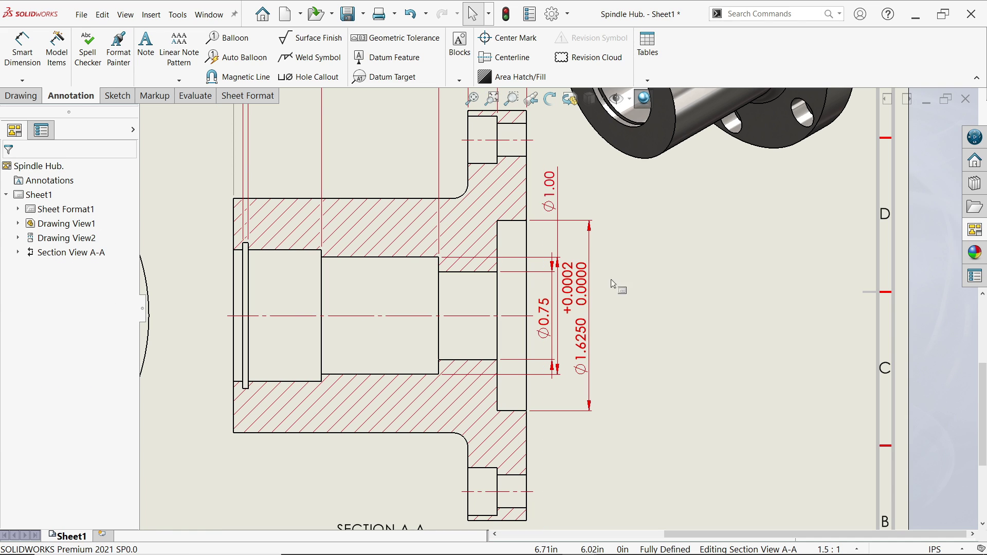
Step: Place the middle bore's diameter text between its extension lines and space its dimension evenly between the narrowest bore's and the recess's
drag(578, 304, 639, 303)
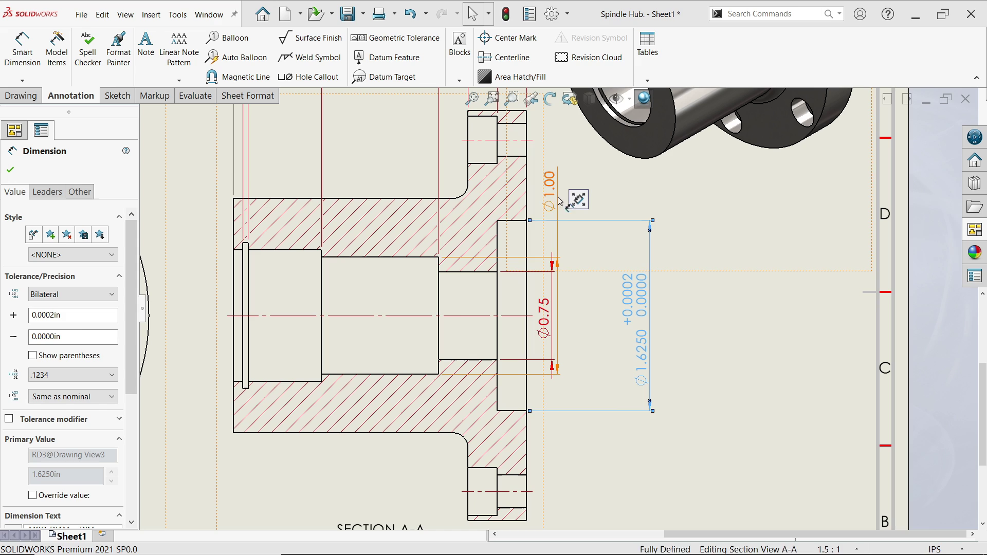
drag(561, 202, 569, 322)
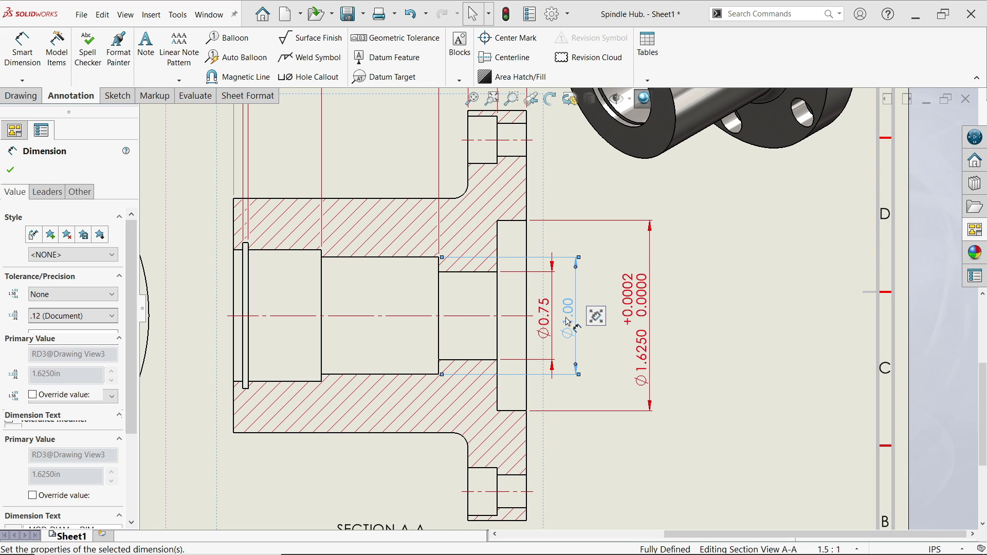
drag(643, 309, 608, 307)
click(632, 493)
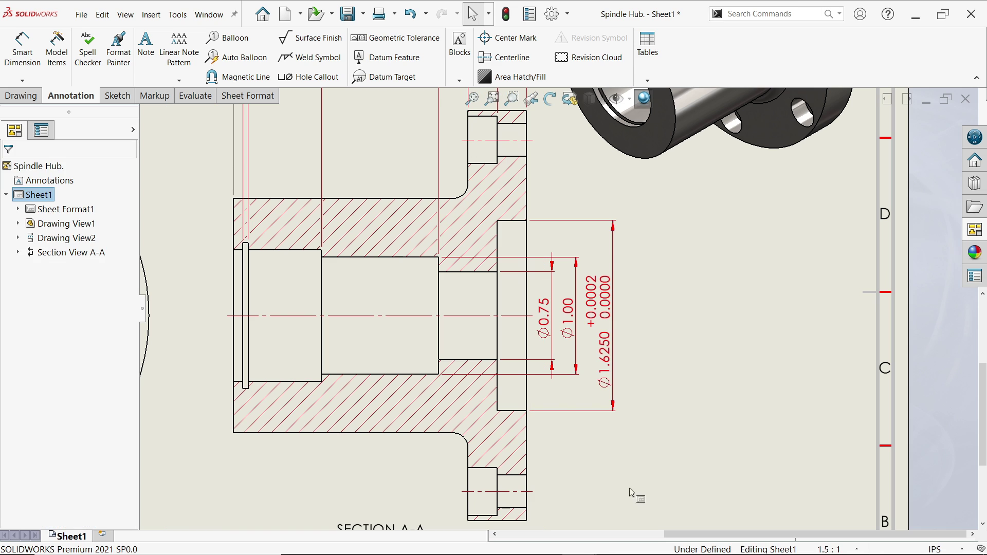
Step: Dimension the front bore's diameter ahead of the hub's front face in the section view, with three-decimal precision (.123)
key(f)
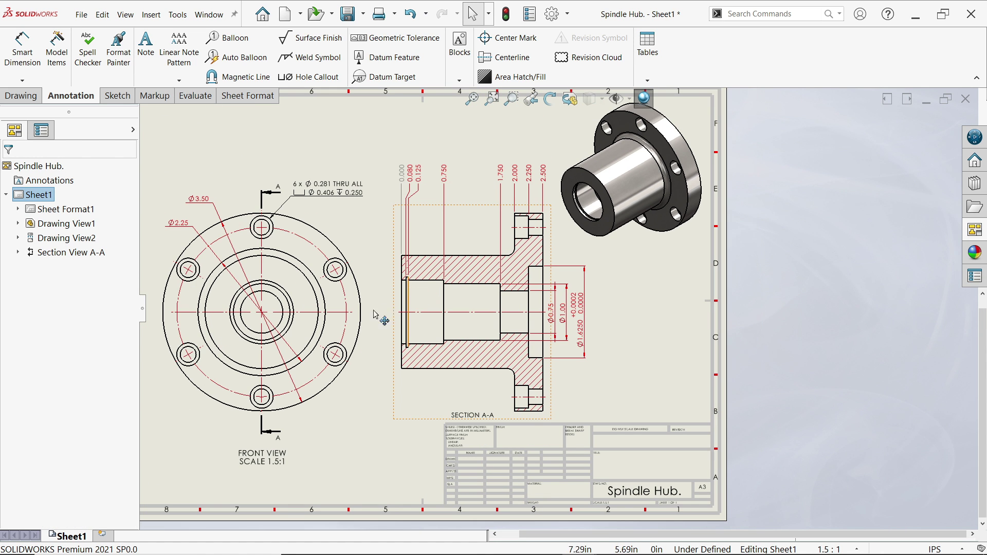
scroll(374, 315, down, 5)
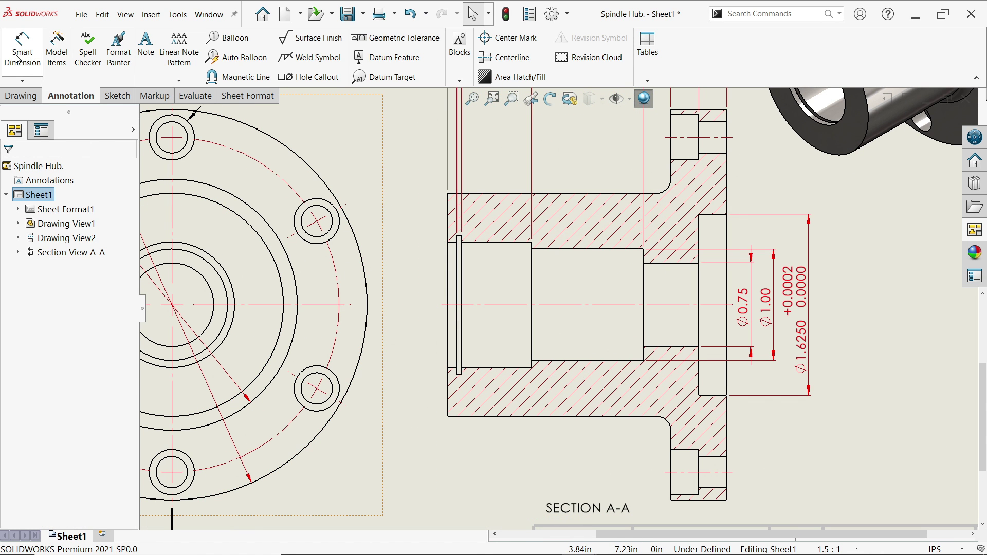
key(d)
scroll(412, 307, down, 1)
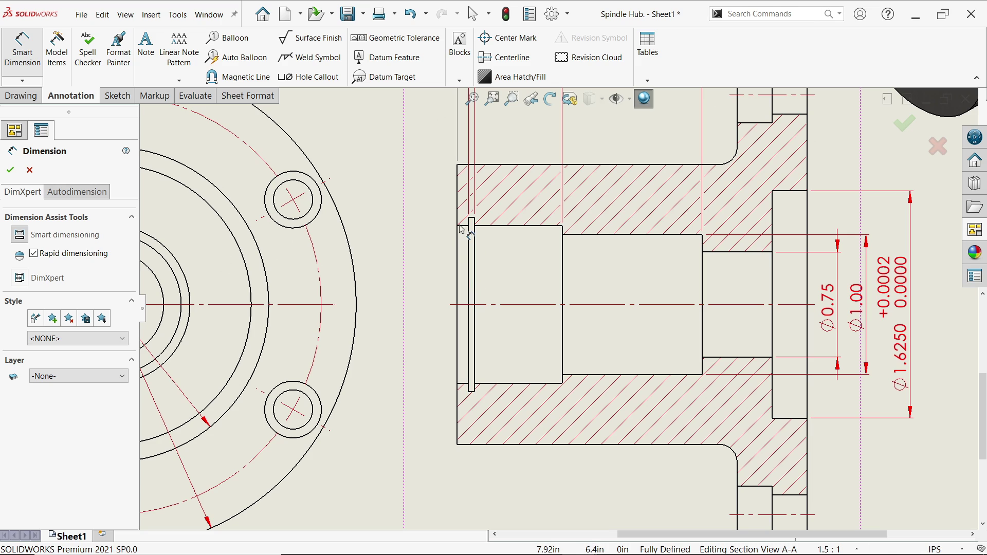
click(458, 226)
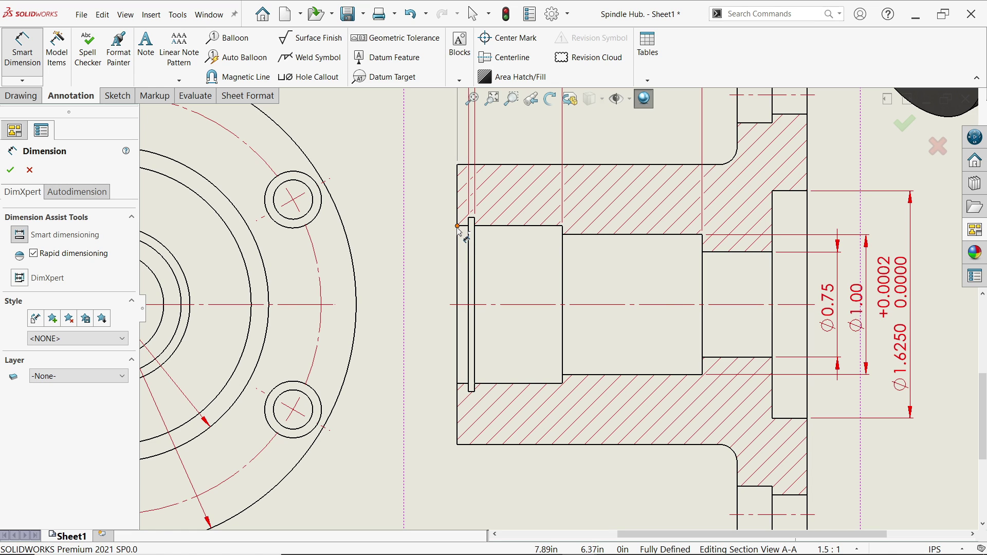
click(458, 383)
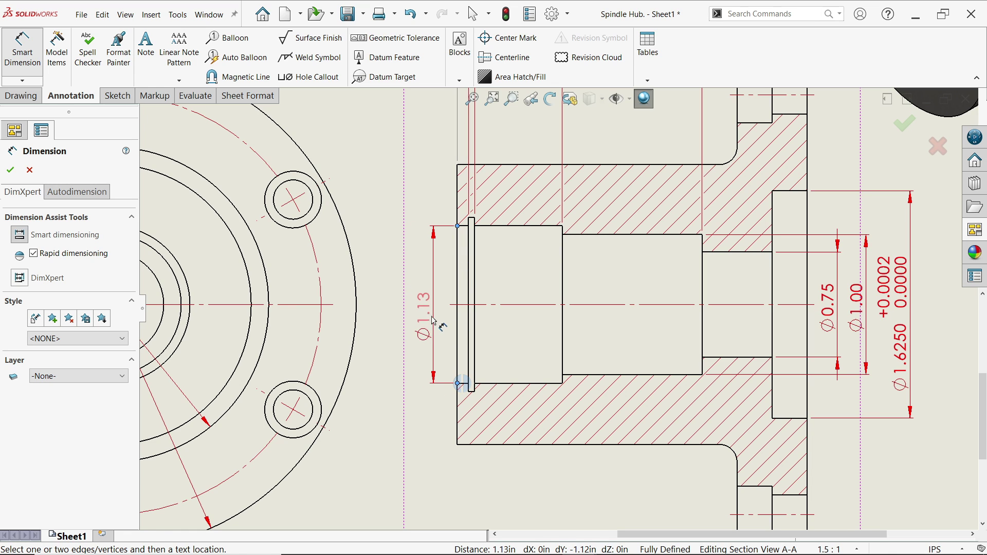
click(432, 319)
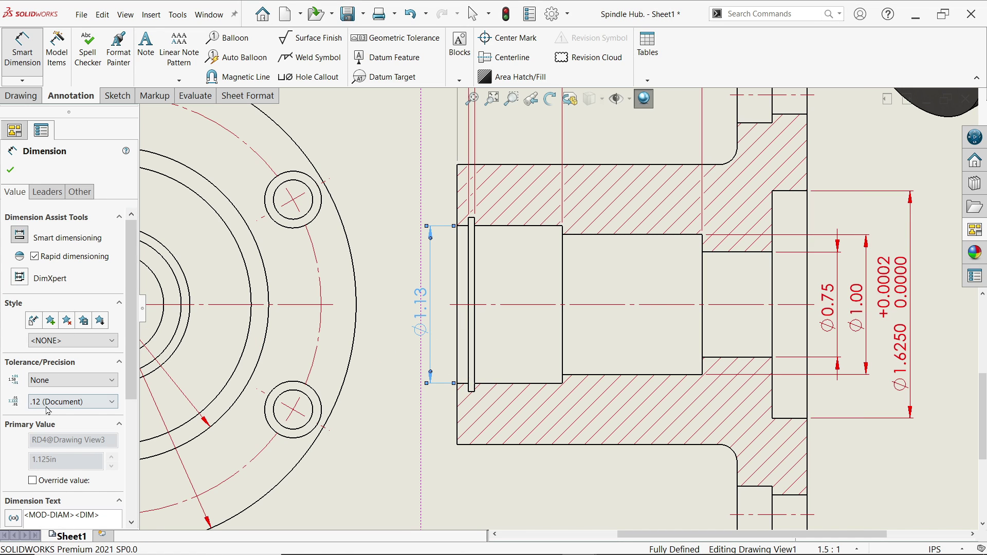
click(72, 402)
click(42, 442)
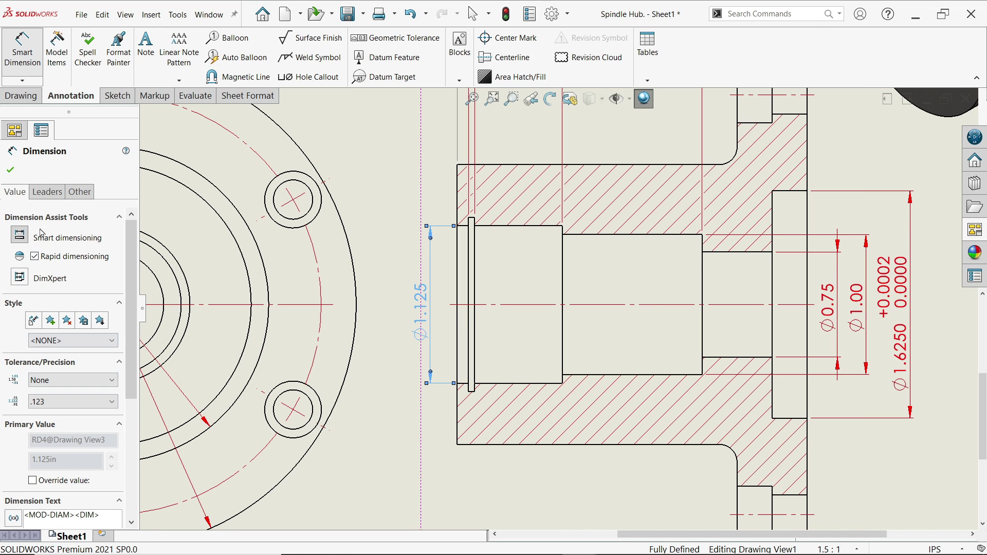
Step: Give the front bore's diameter dimension a broken leader with horizontal text and place the text below the bore, between the two views
click(47, 192)
scroll(74, 491, down, 1)
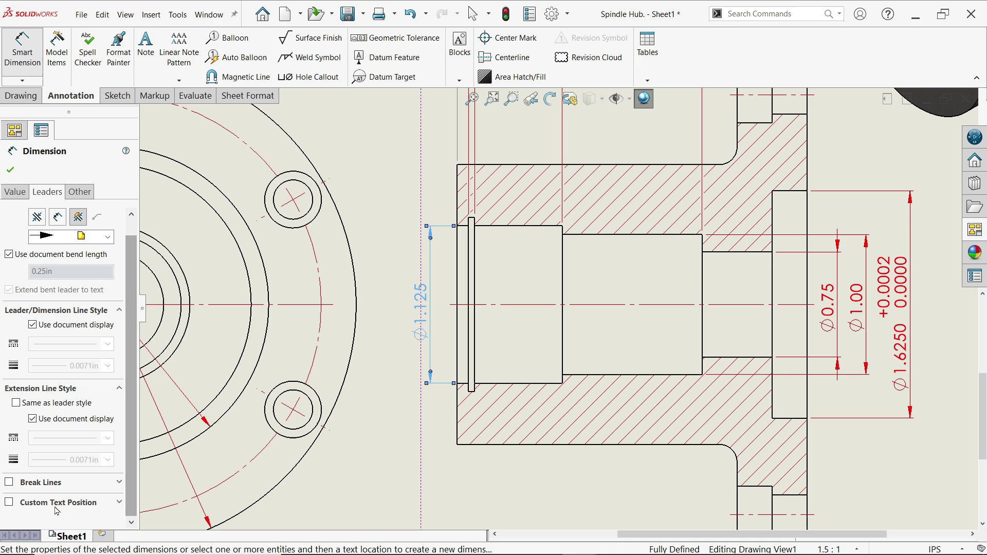
click(9, 502)
click(50, 520)
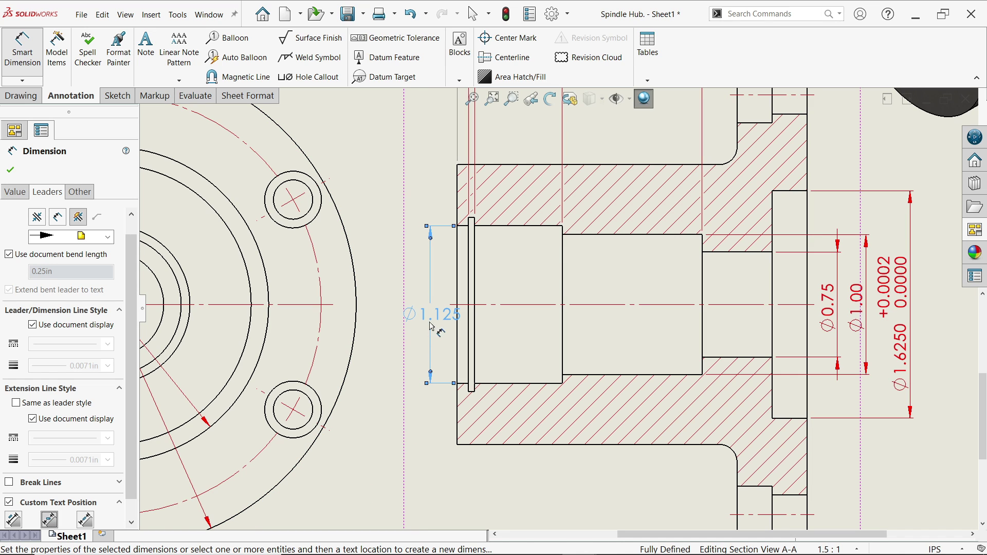
mouse_move(422, 319)
mouse_down()
mouse_move(431, 510)
mouse_move(445, 518)
mouse_move(441, 501)
mouse_up()
key(z)
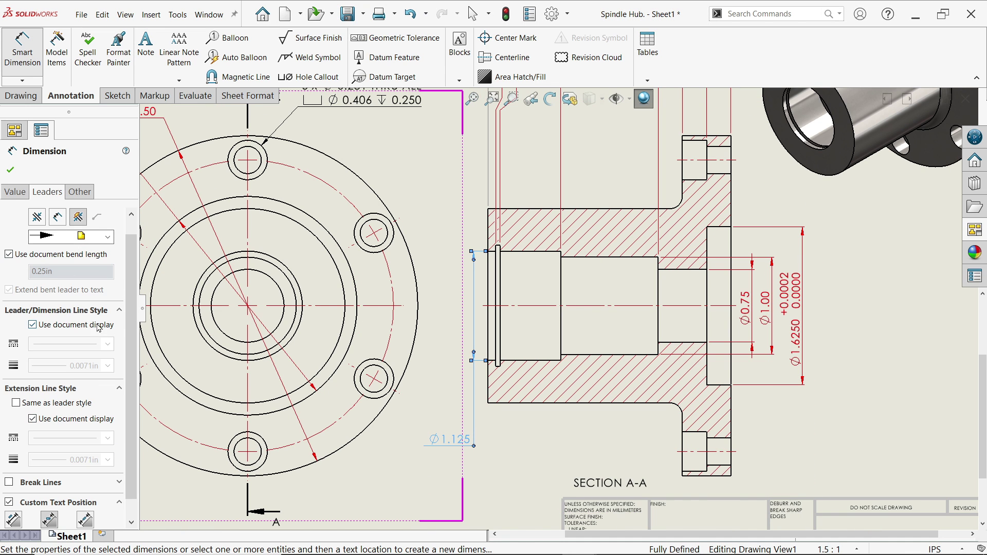
Step: Give the front bore's diameter a bilateral tolerance of 0.000 / -0.0002 in, with tolerance precision the same as nominal
click(23, 197)
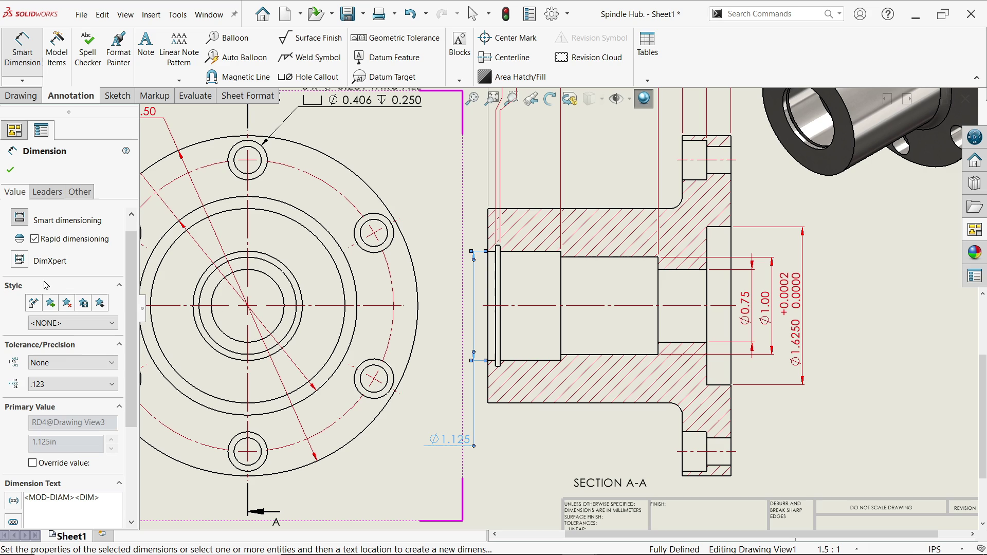
click(46, 368)
click(48, 397)
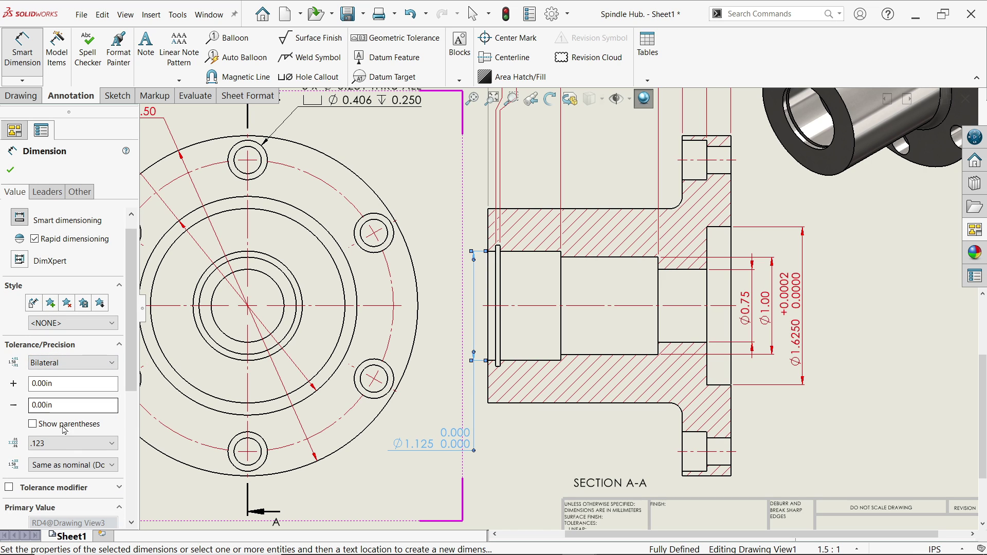
click(52, 467)
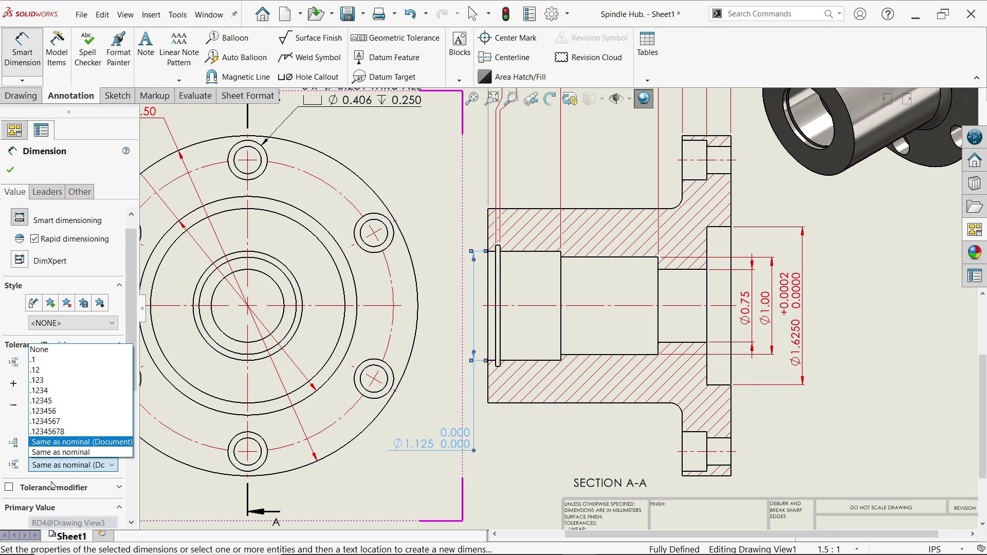
click(65, 452)
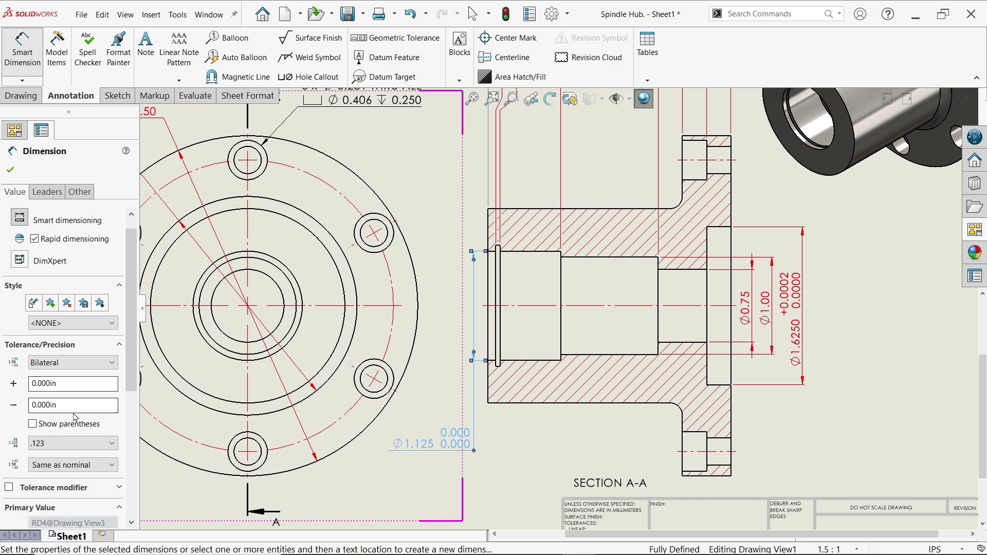
text(0)
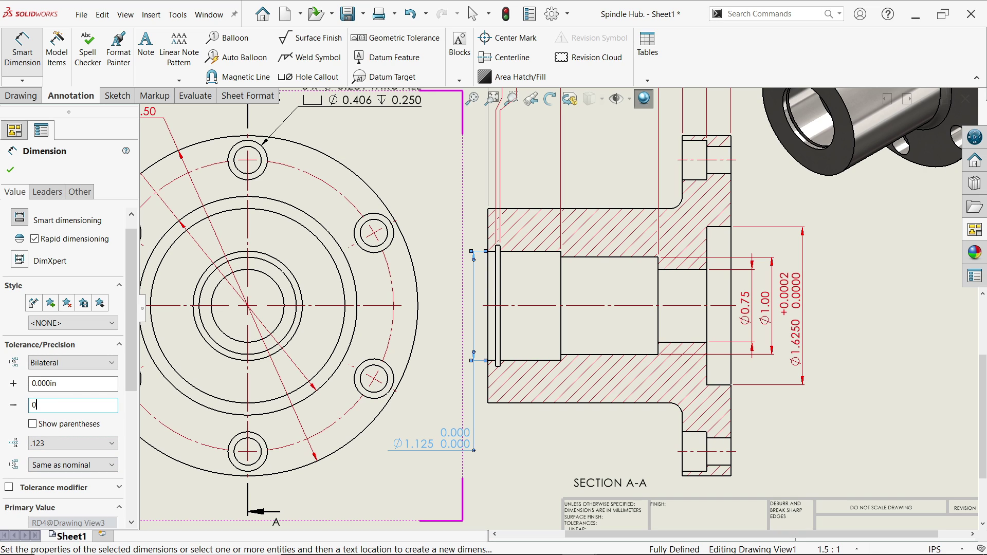
text(.000)
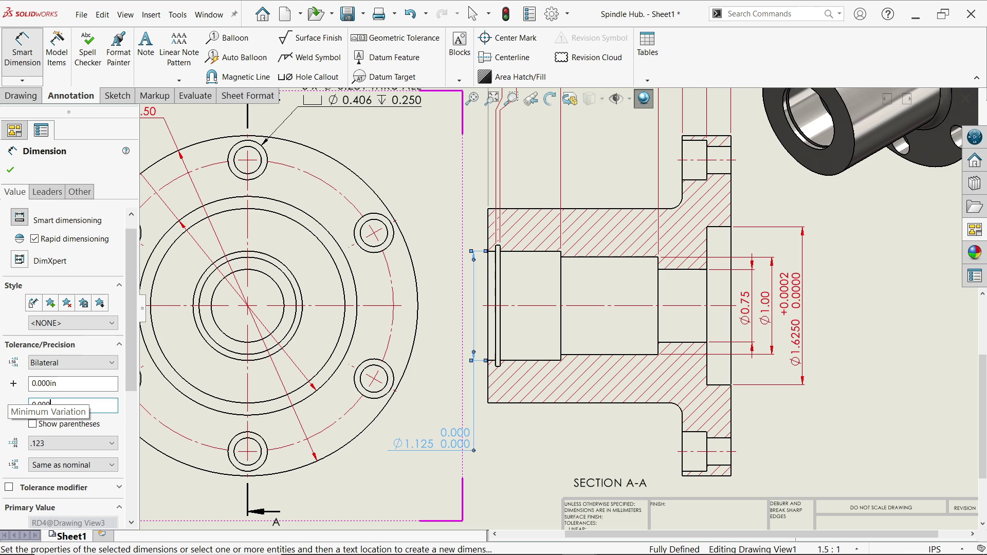
text(2)
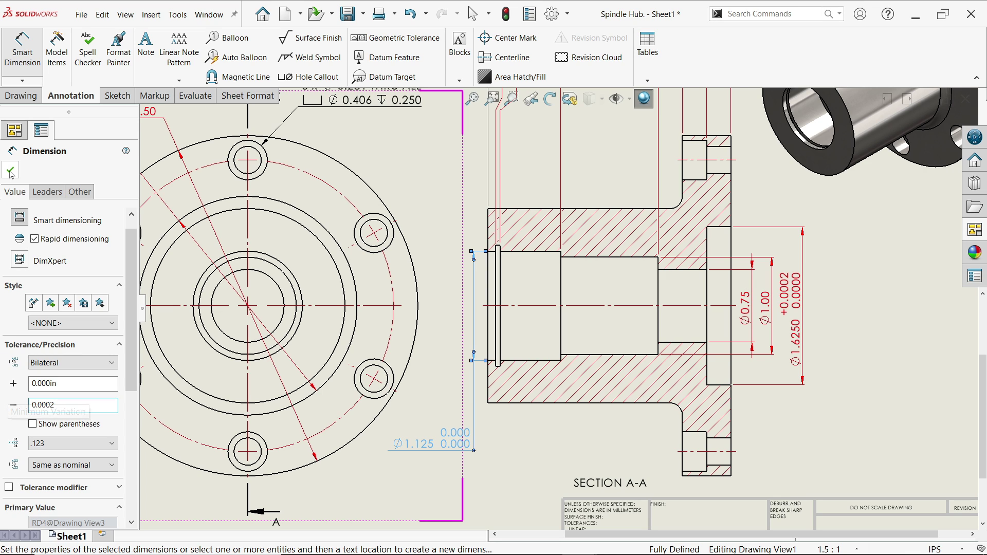
click(10, 169)
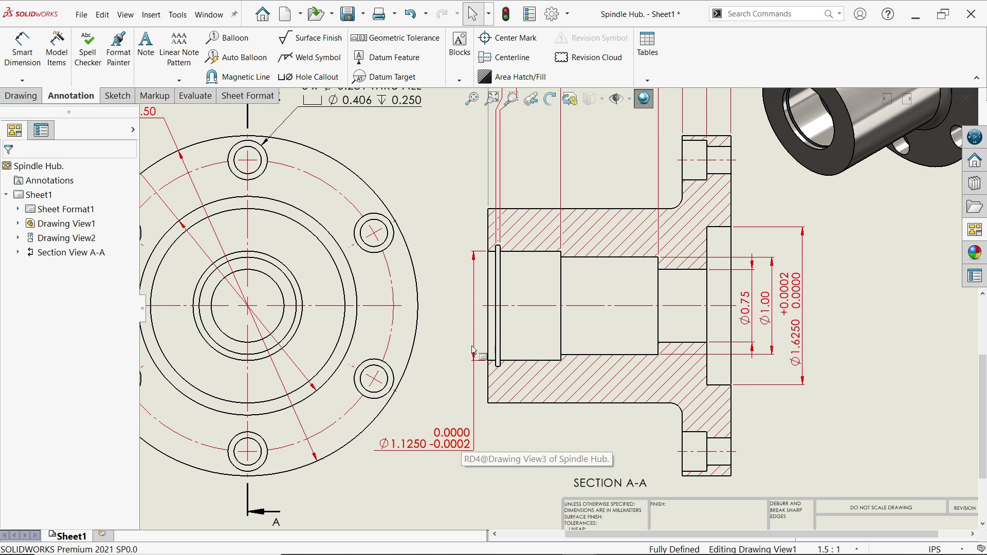
Step: Dimension the narrow groove's diameter ahead of the hub's front face in the section view, with three-decimal precision (.123)
click(22, 52)
scroll(486, 289, down, 2)
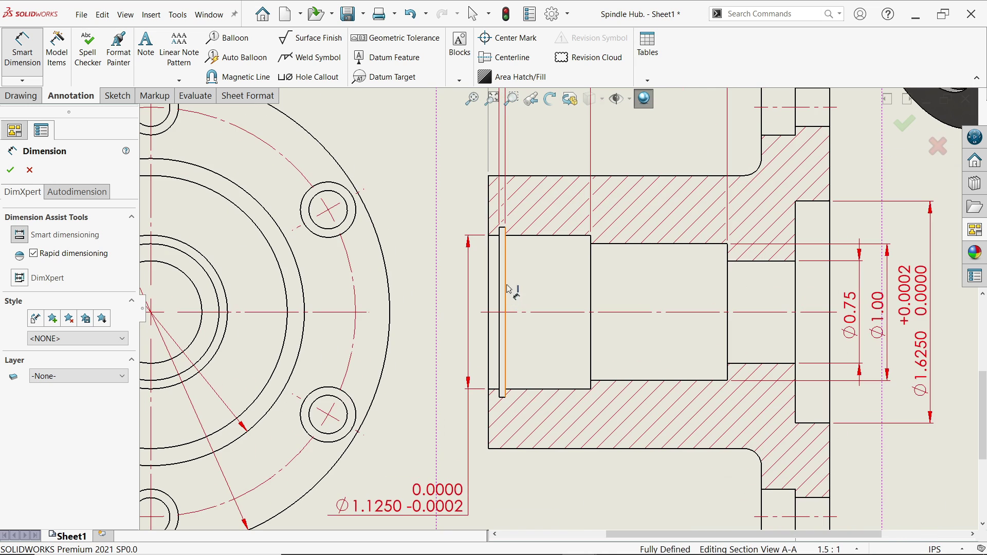
click(504, 229)
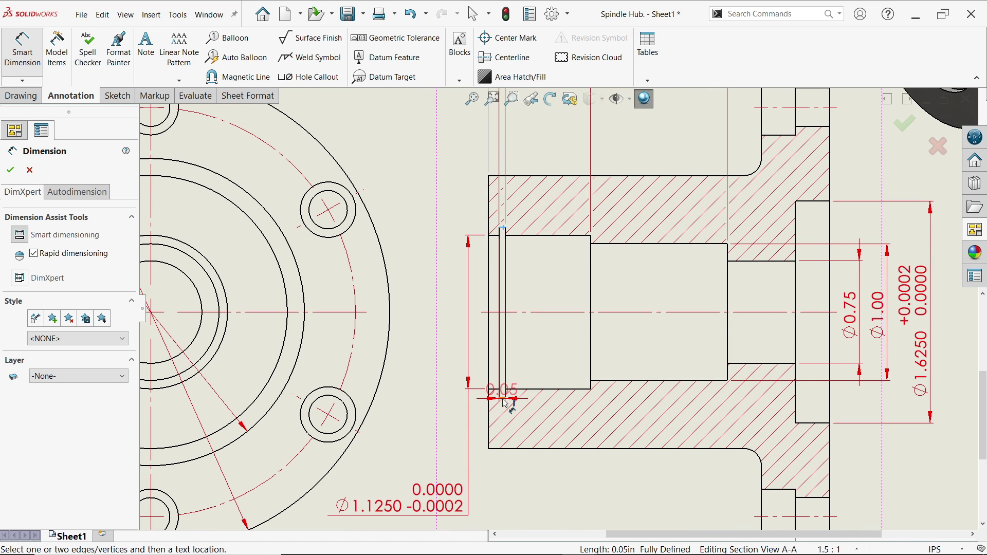
click(503, 399)
click(437, 334)
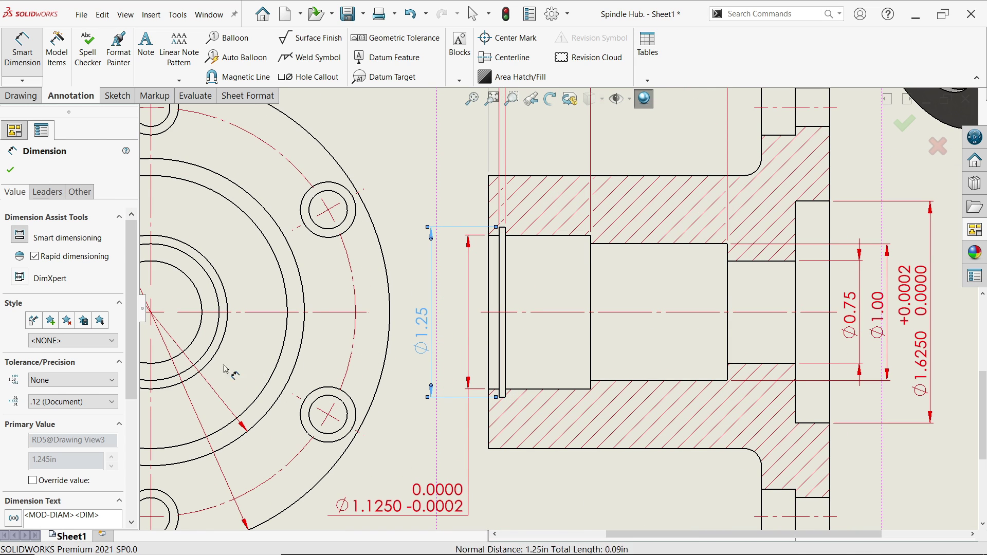
click(72, 402)
click(55, 449)
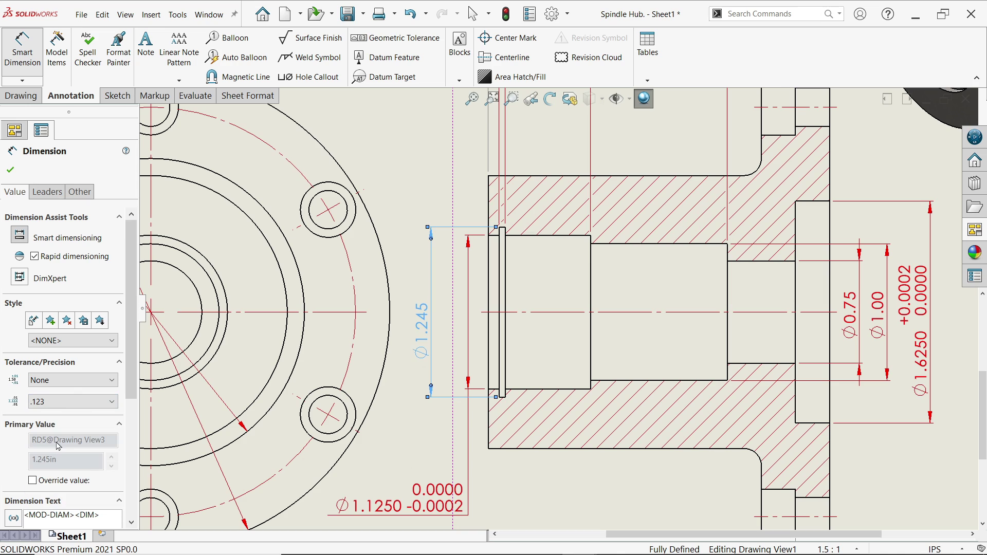
Step: Give the groove's diameter dimension a broken leader with horizontal text and place the text just above the front bore's diameter text
click(47, 197)
scroll(72, 360, down, 1)
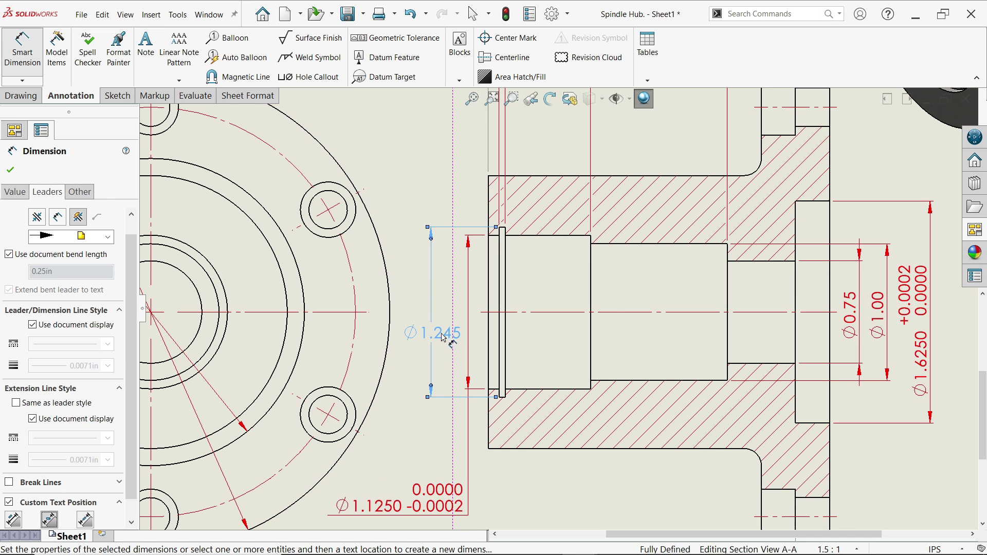
drag(425, 332, 430, 443)
click(11, 172)
key(f)
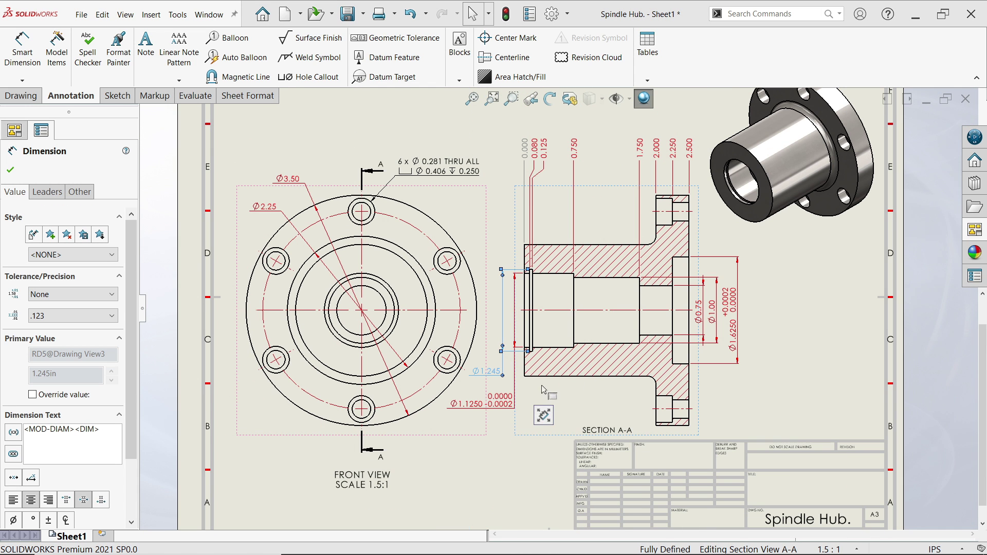
click(818, 310)
Step: Add a leader note reading R5 to the fillet between the hub and the flange in the section view
scroll(679, 157, down, 2)
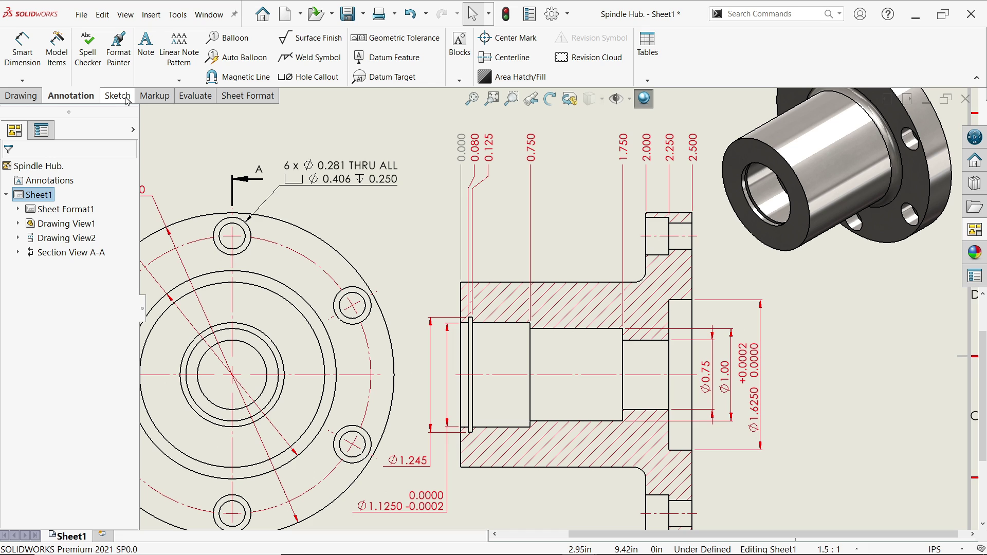
click(148, 60)
scroll(643, 281, down, 3)
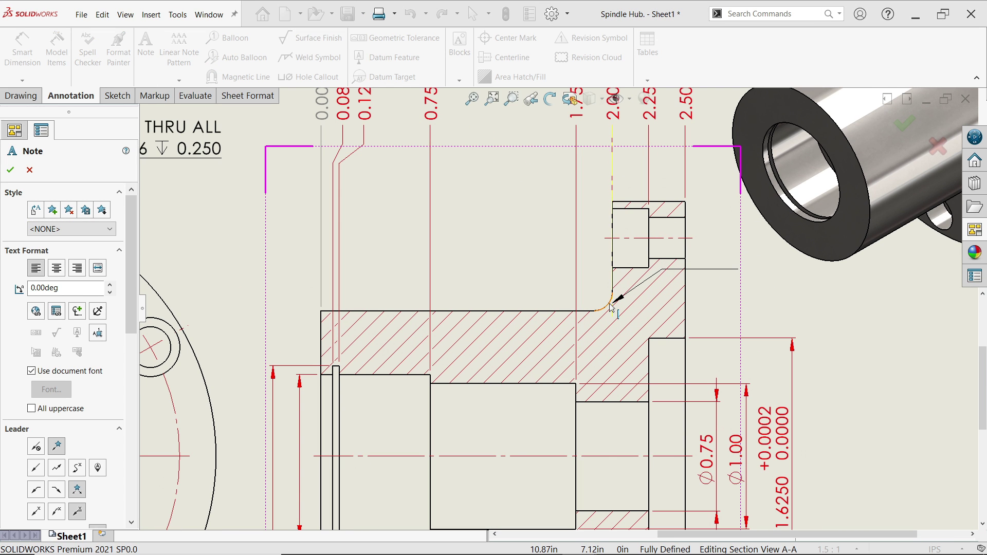
click(609, 304)
click(480, 239)
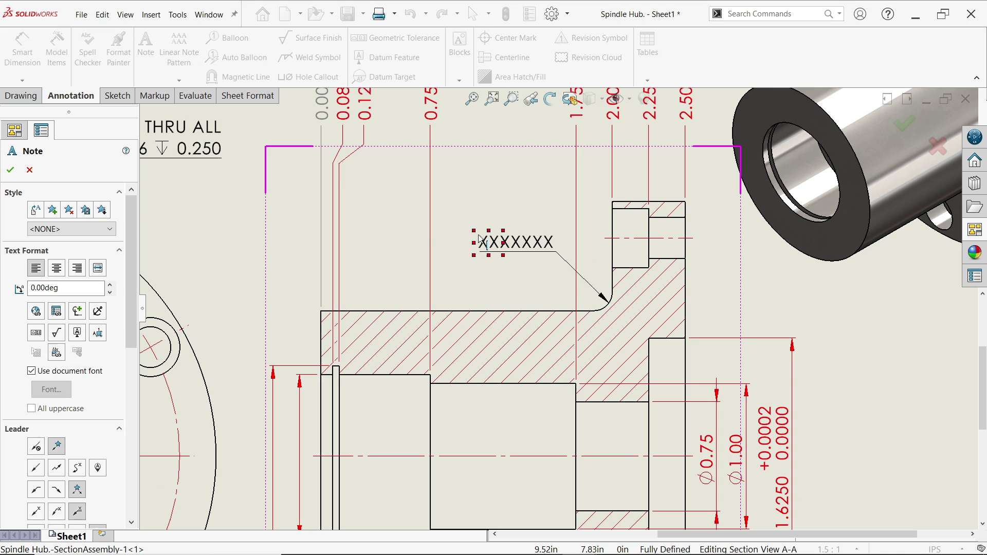
text(r)
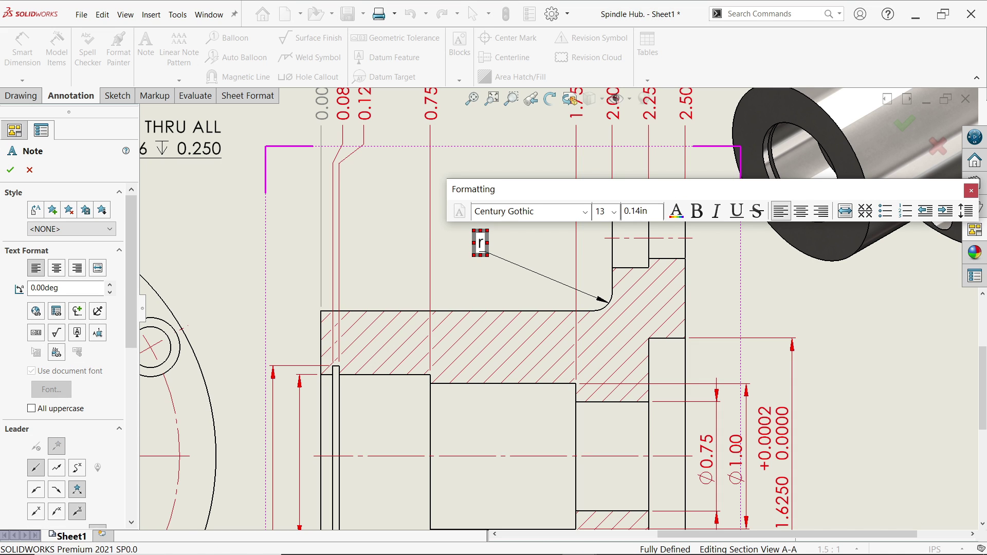
key(BackSpace)
text(R5)
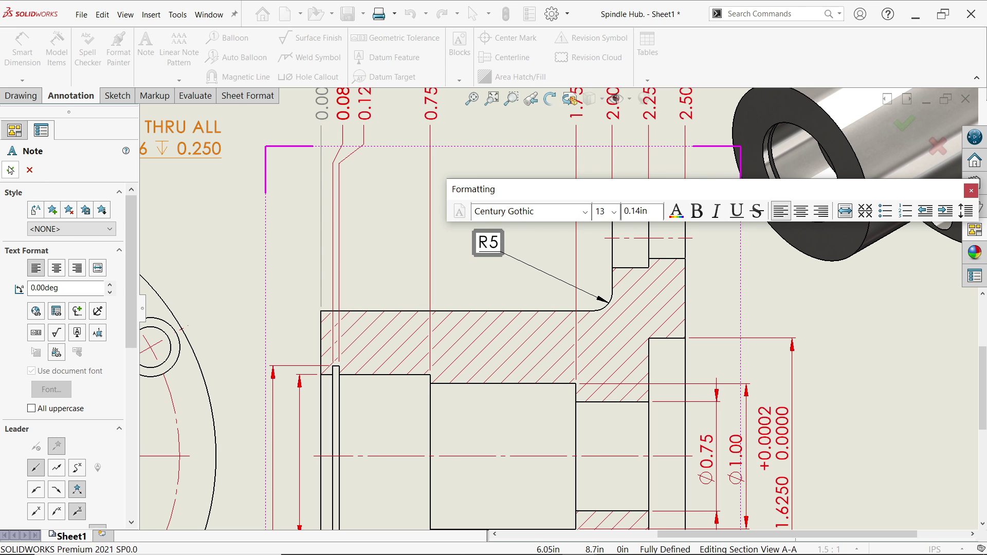
click(10, 170)
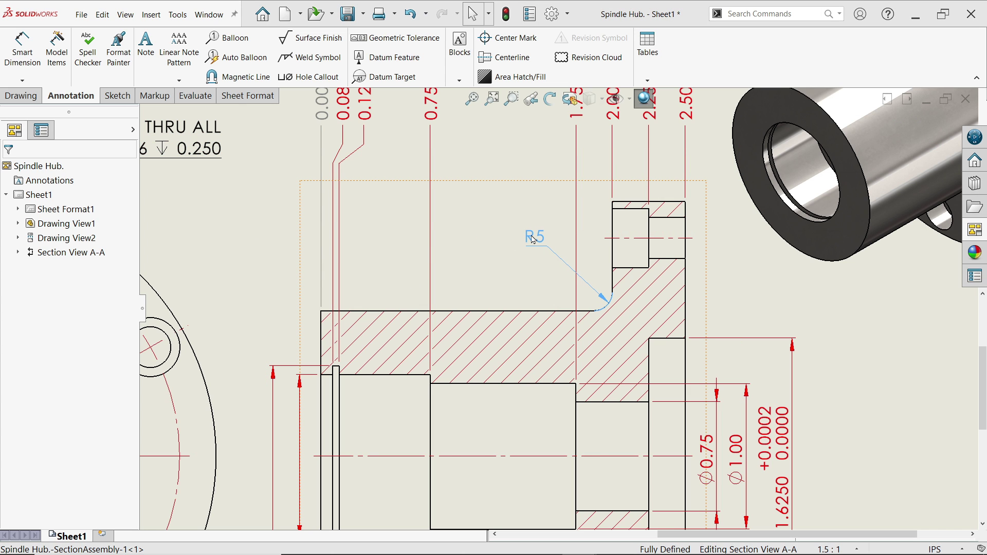
click(533, 240)
key(f)
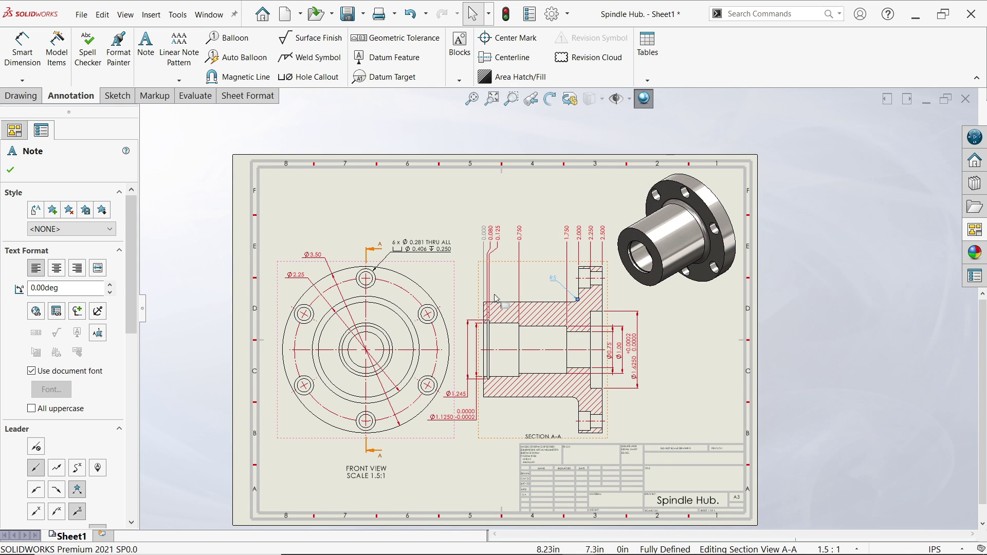
Step: Show the Line Format toolbar
scroll(496, 299, down, 2)
right_click(775, 47)
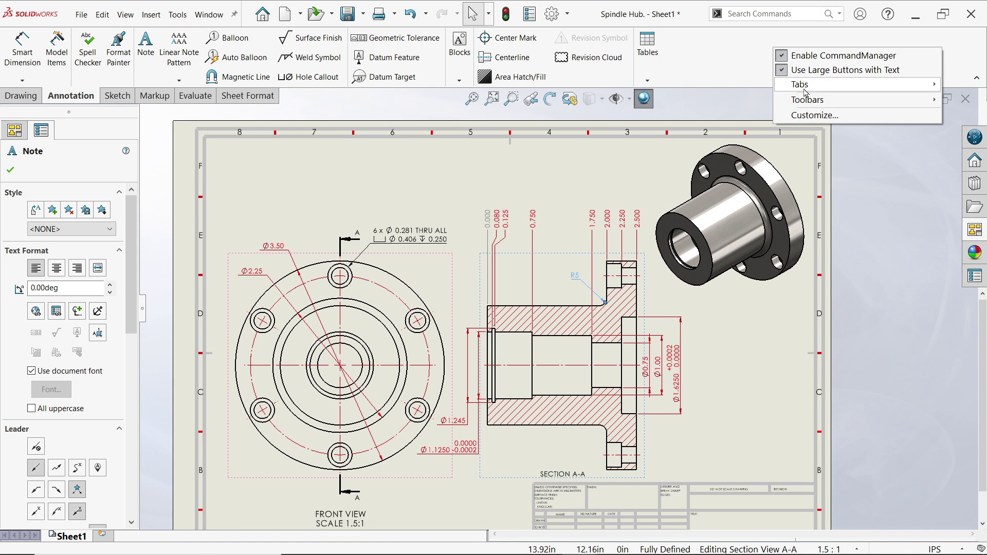
mouse_move(808, 99)
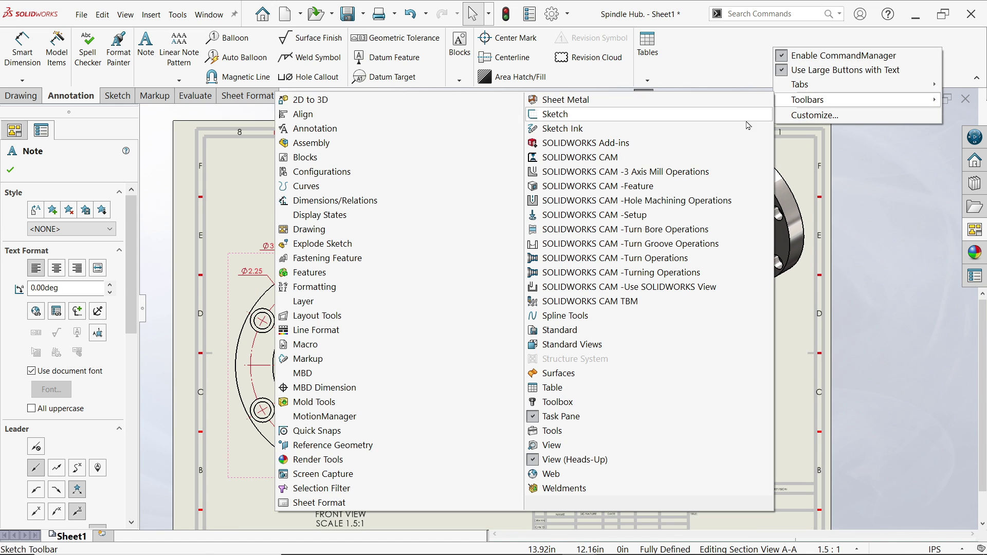
click(317, 331)
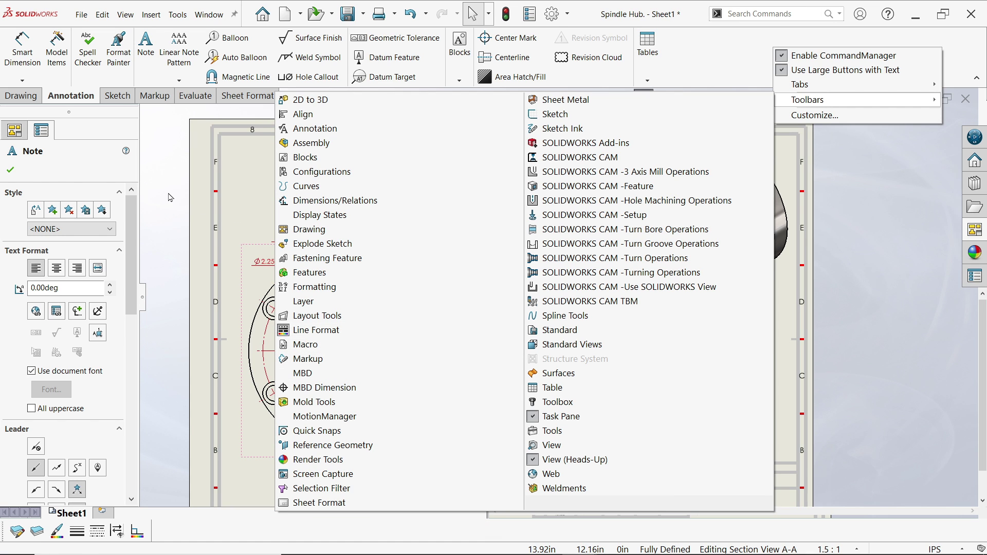
key(Escape)
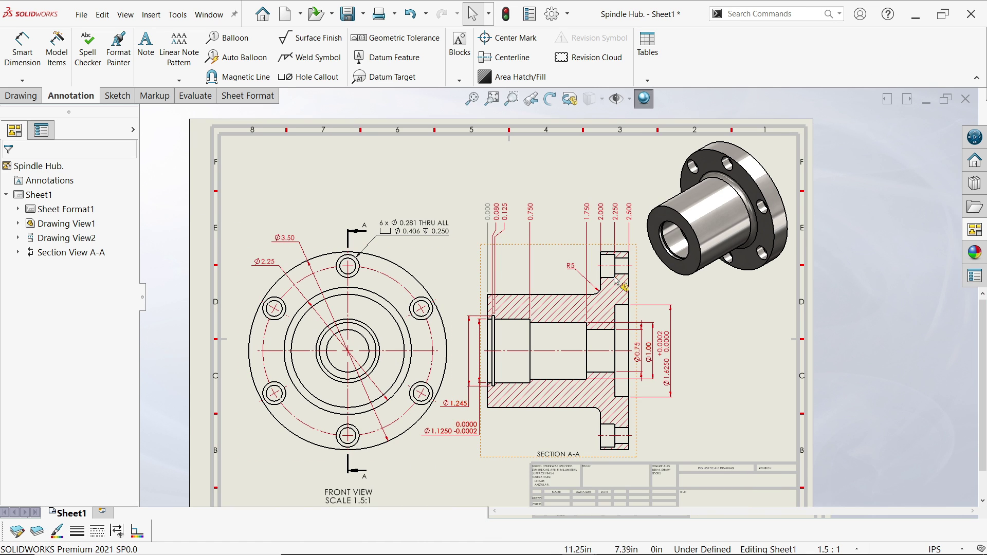
Step: Set the line color of the section view's 0.000 ordinate dimension to red
scroll(509, 226, down, 5)
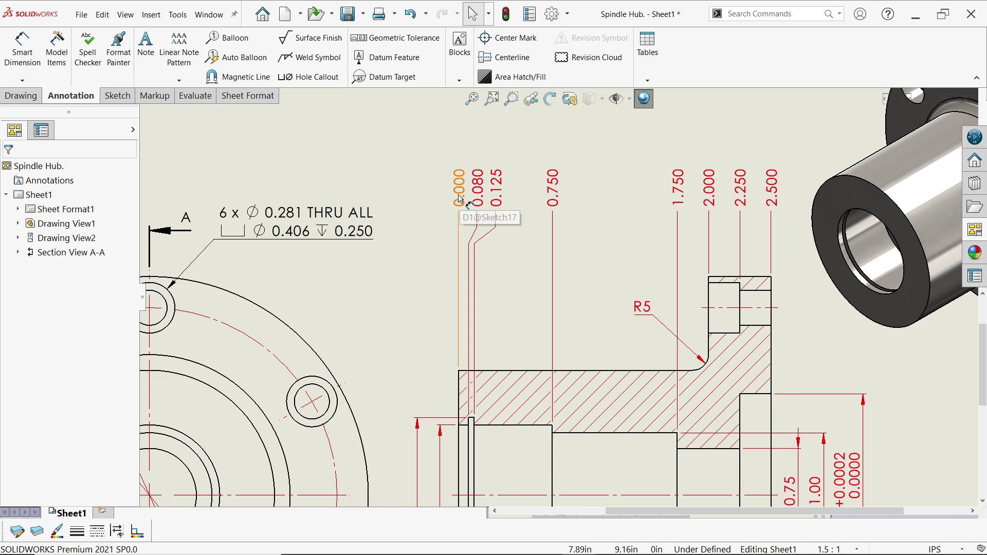
click(463, 201)
click(56, 532)
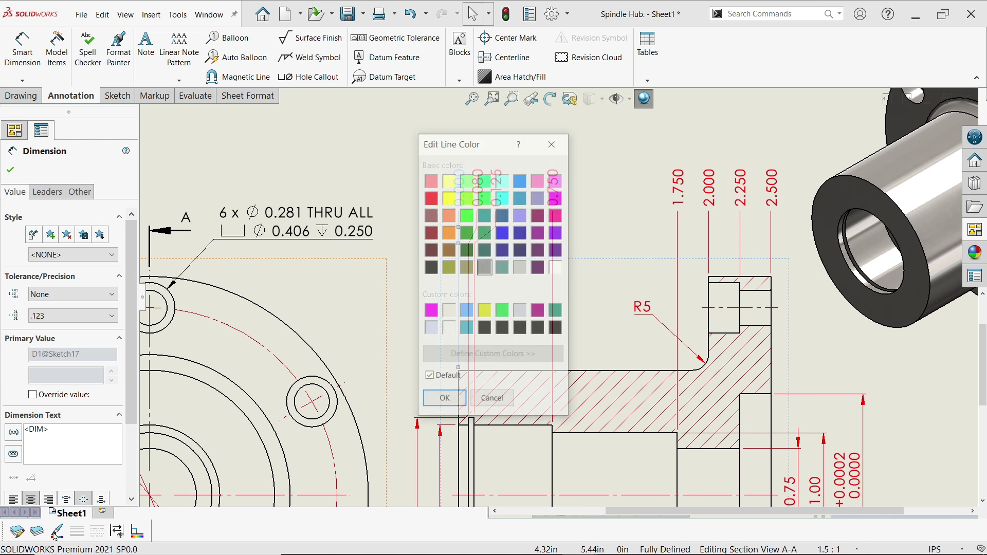
click(430, 198)
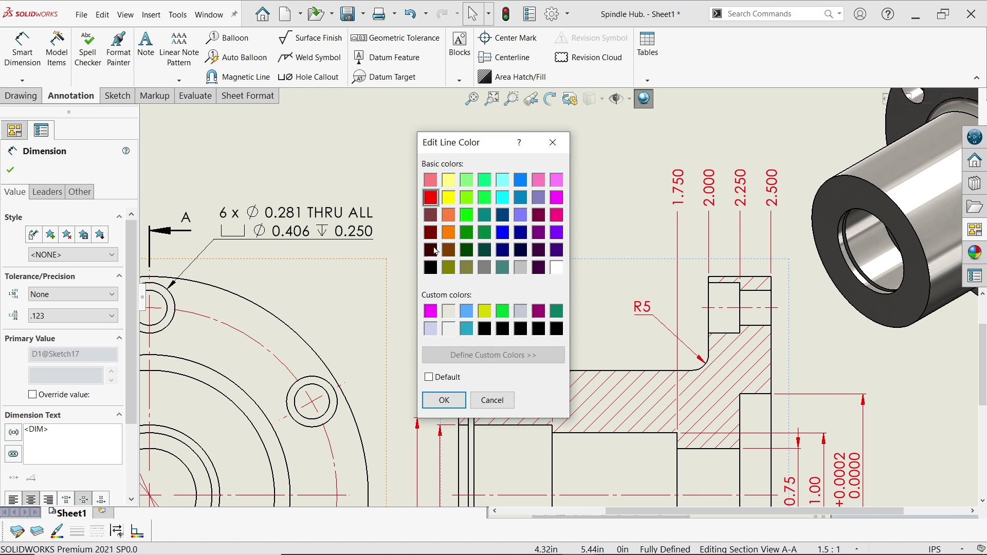
click(444, 400)
click(431, 164)
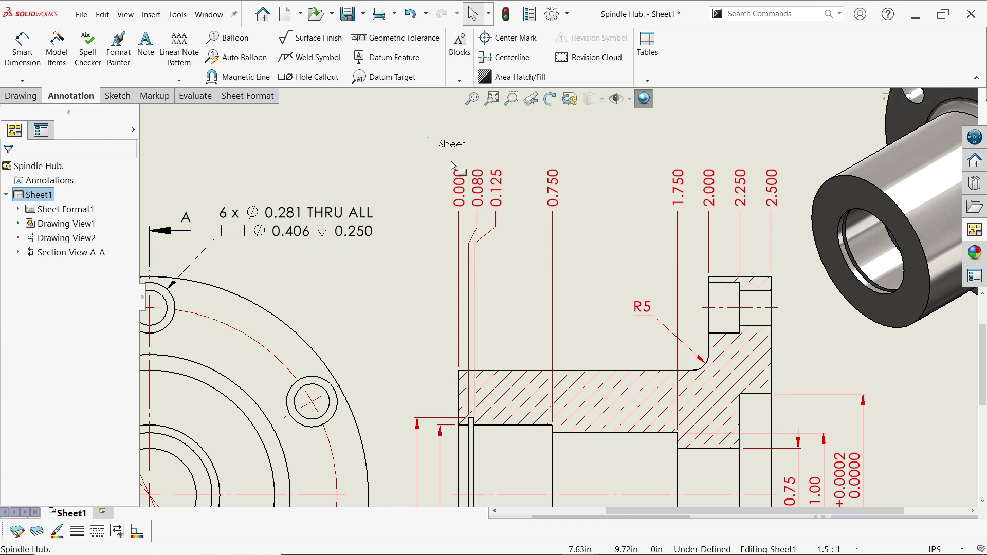
Step: Select all the ordinate dimensions above the section view and set their line color to black
drag(427, 137, 791, 229)
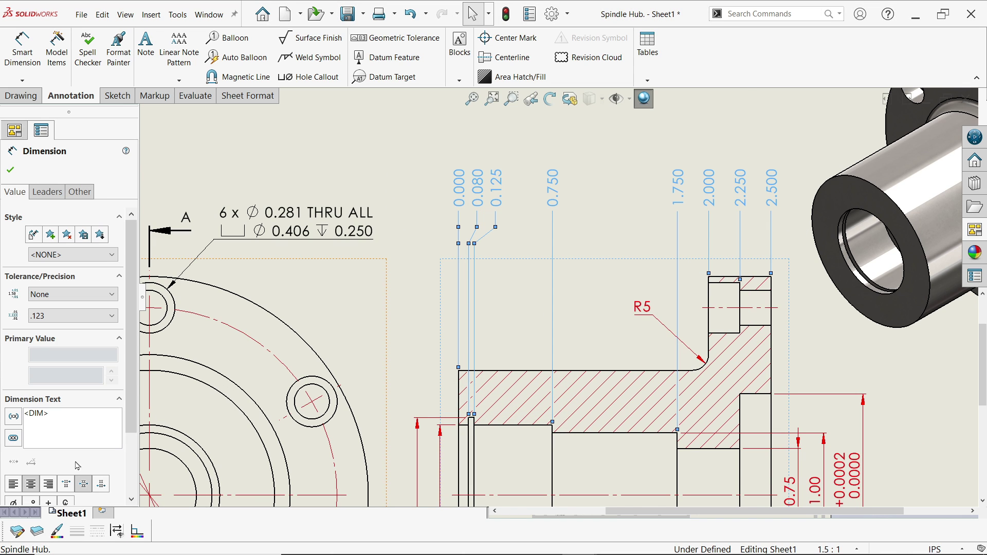
click(56, 535)
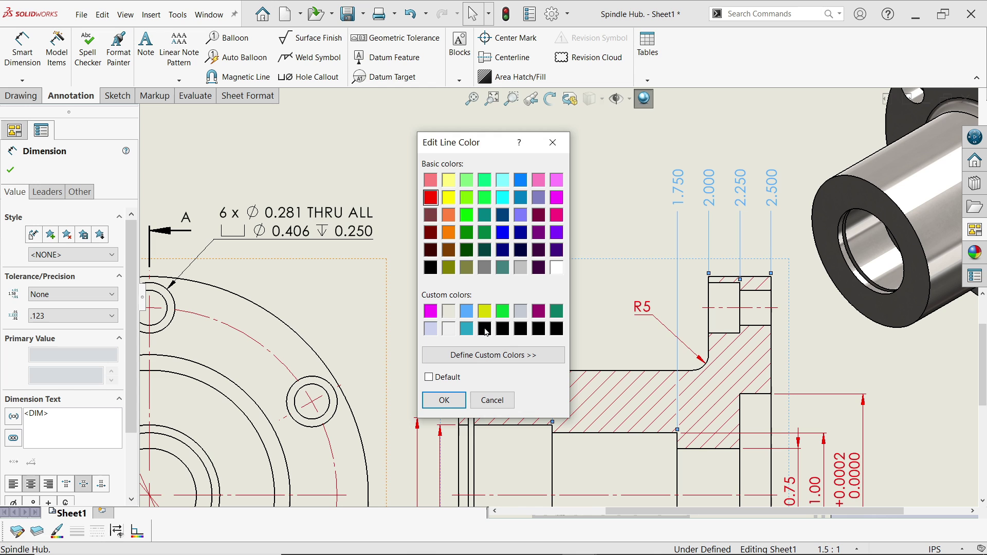
click(445, 400)
click(368, 145)
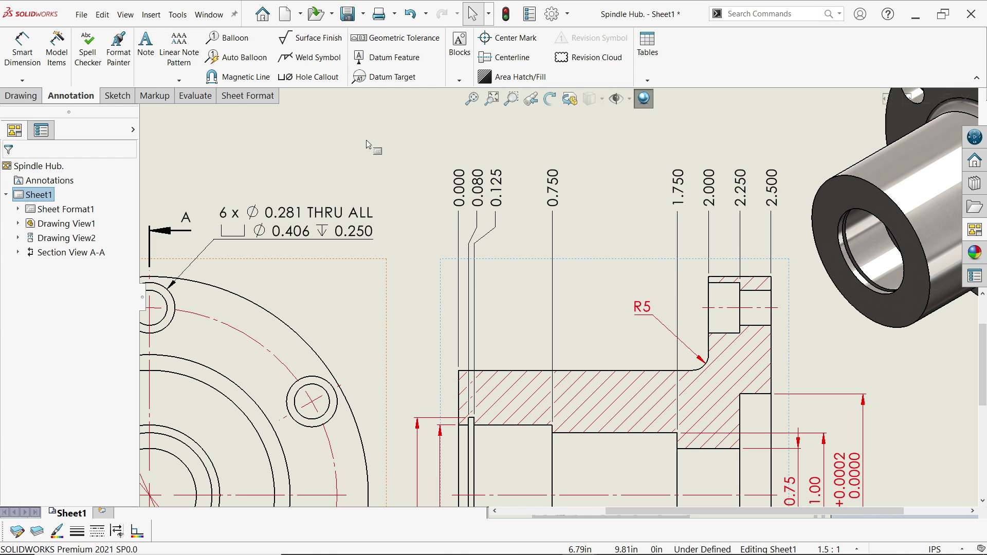
key(f)
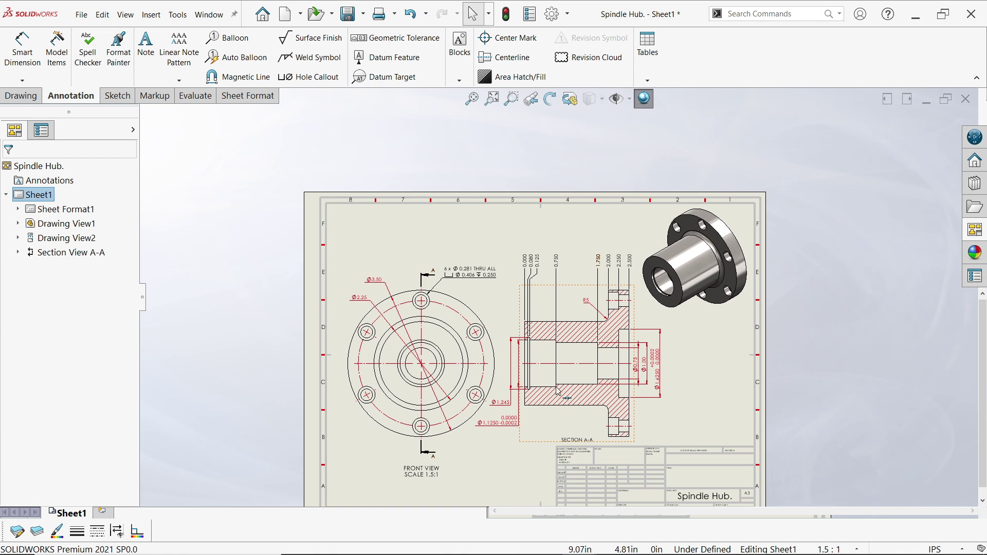
Step: Set the line color of the counterbored hole callout in the front view to green
scroll(558, 407, down, 1)
scroll(360, 457, down, 1)
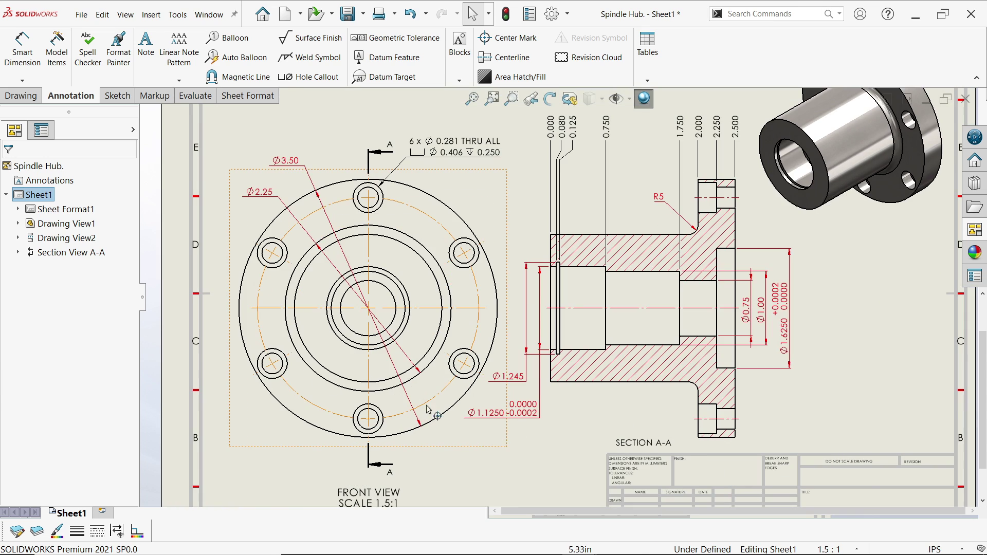
click(452, 147)
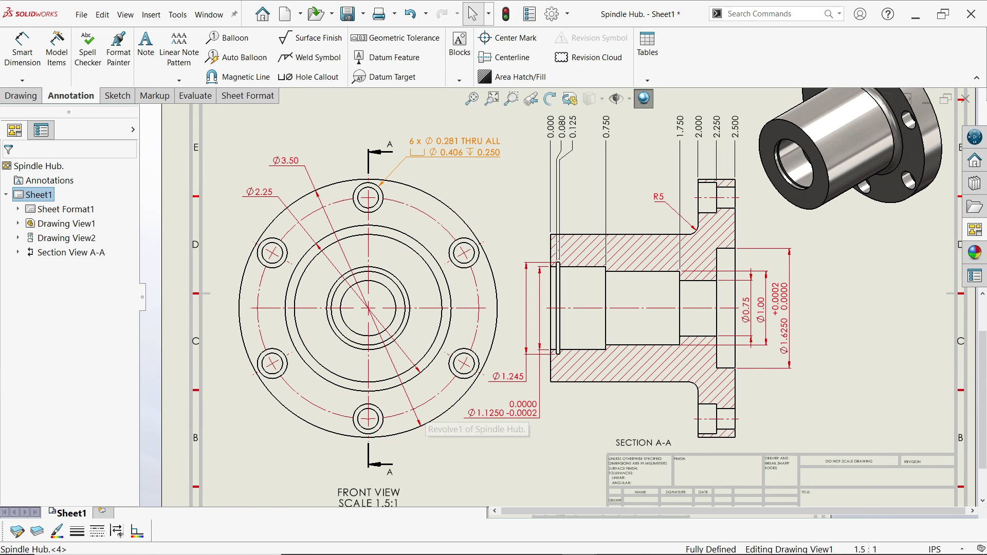
click(57, 533)
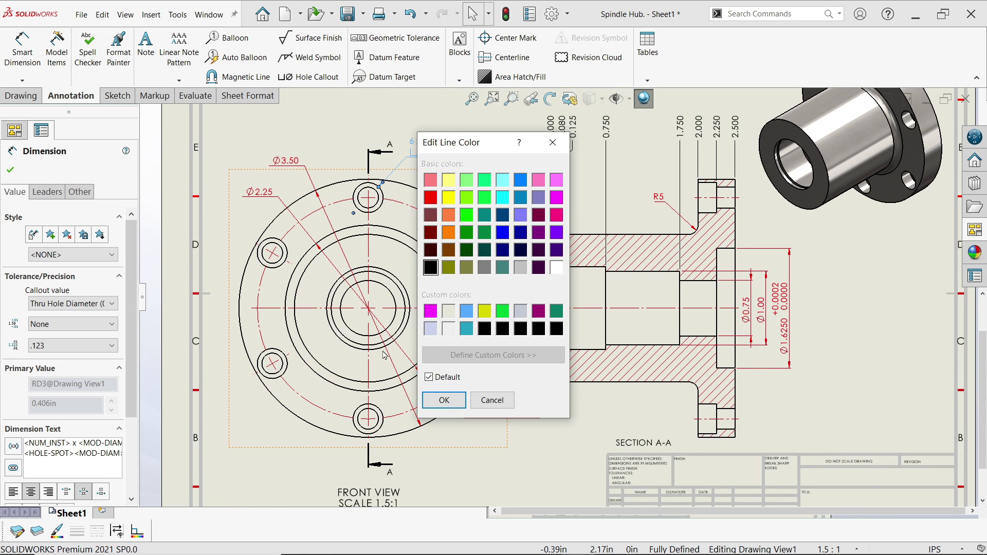
click(468, 237)
click(444, 399)
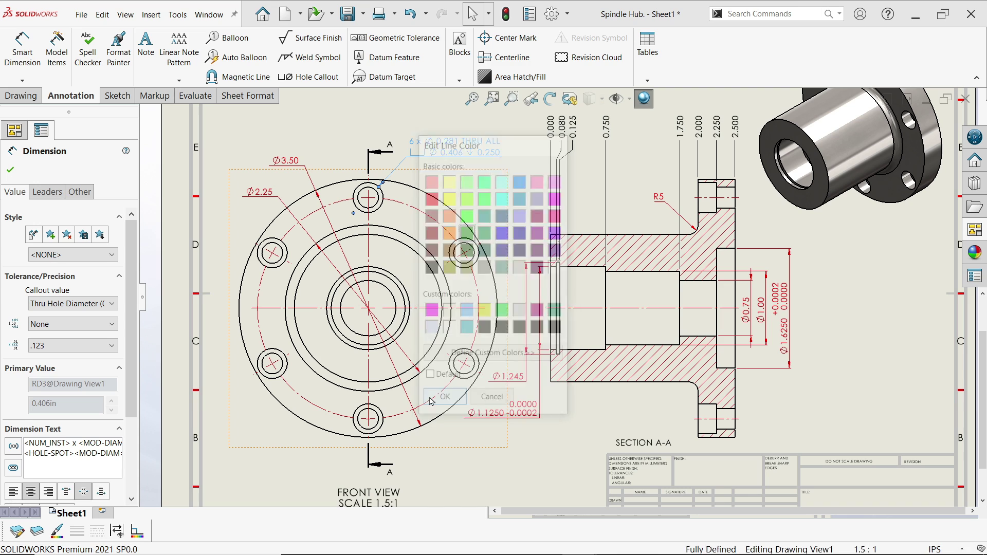
click(11, 169)
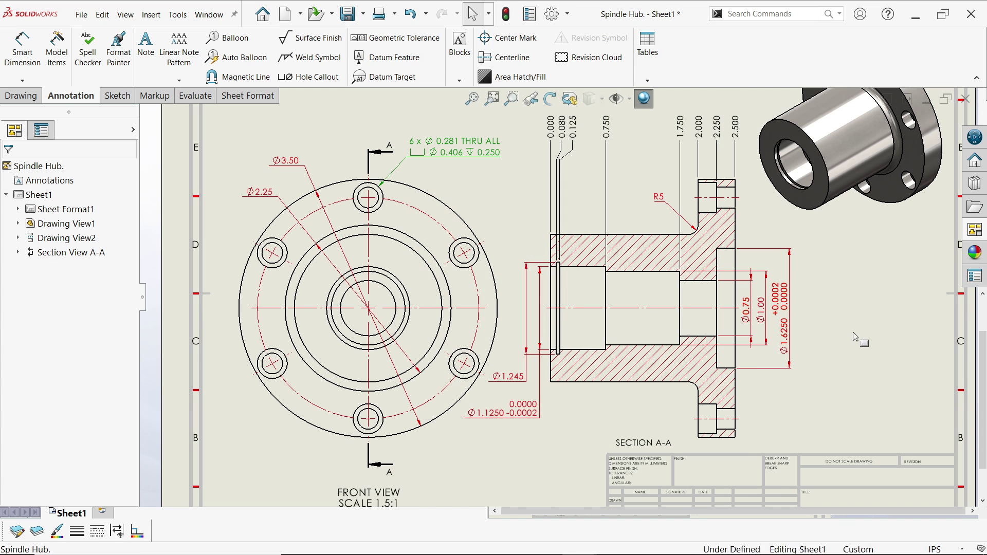
Step: Place a wide multi-line note box in the empty area above the front view
key(f)
scroll(522, 207, down, 1)
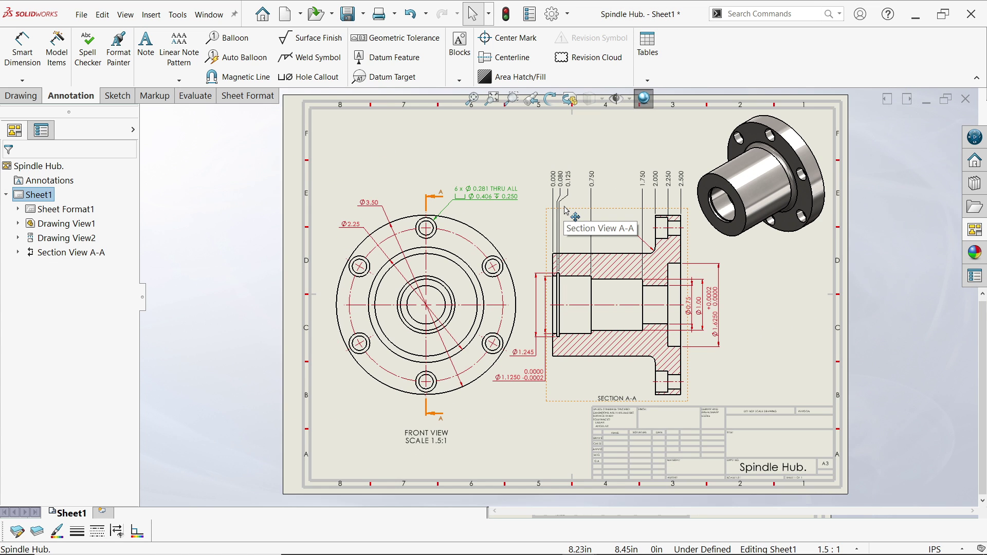
scroll(555, 205, down, 1)
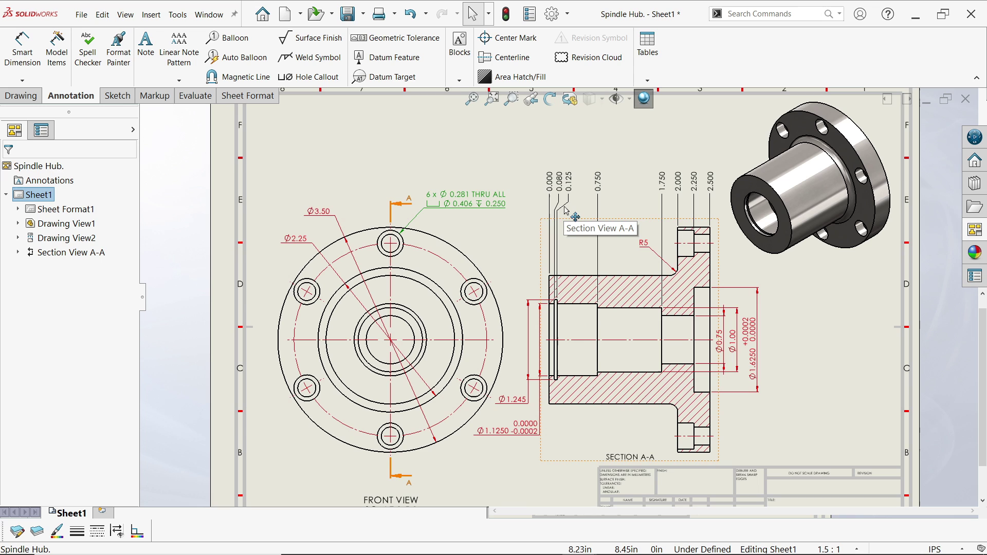
click(145, 47)
scroll(430, 131, up, 1)
scroll(406, 150, down, 3)
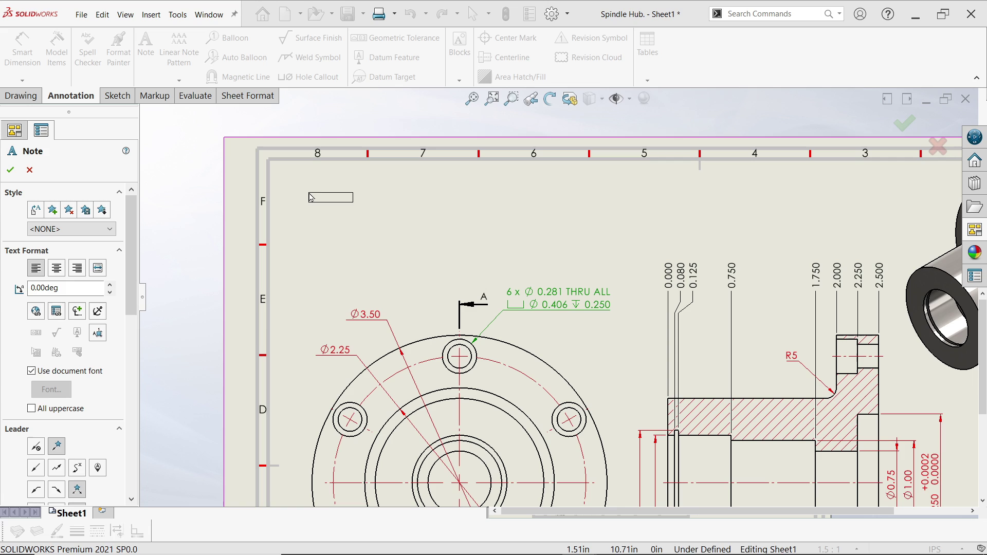
click(311, 197)
drag(325, 206, 637, 272)
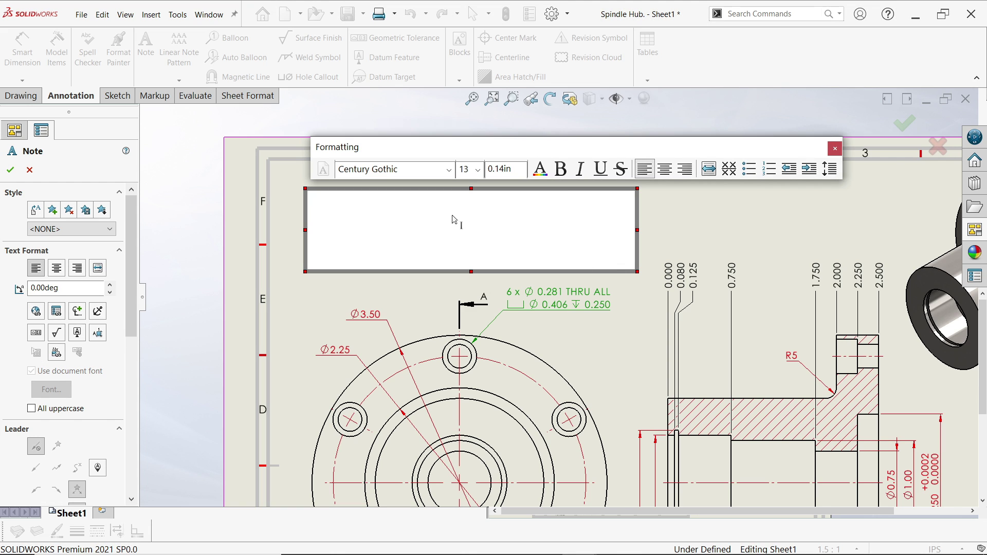
Step: Enter the note lines "NOTE:", "1.ALL DIMENSIONS ARE IN MILLIMETERS.", "2.REMOVE ALL BURR." and "3.MATERIAL STEEL AISI 1020."
text(n)
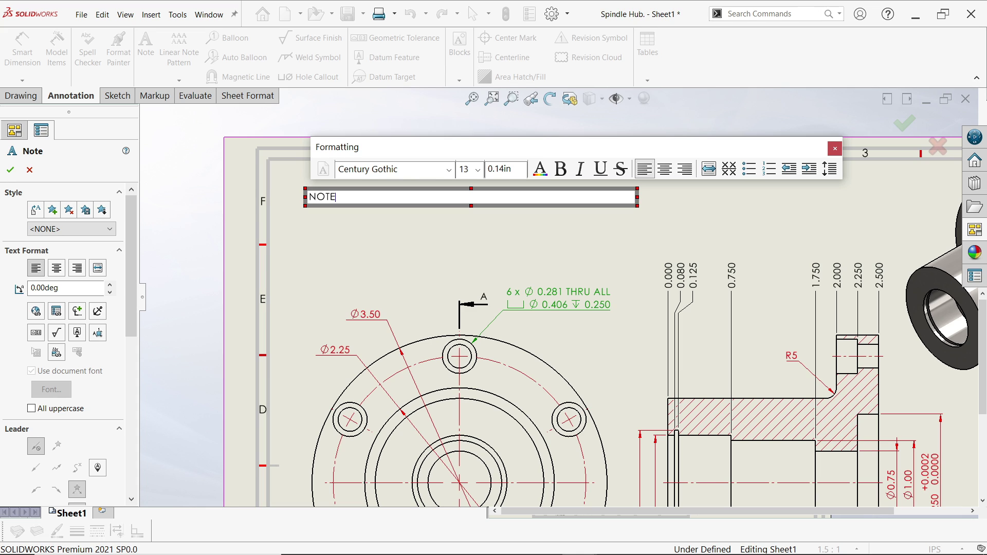
text(OTE:)
key(Return)
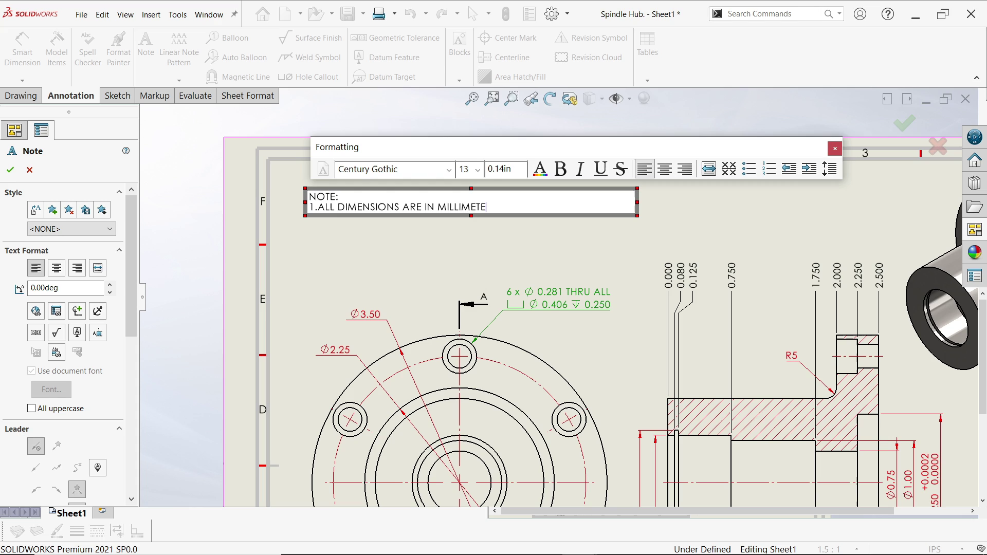
key(Return)
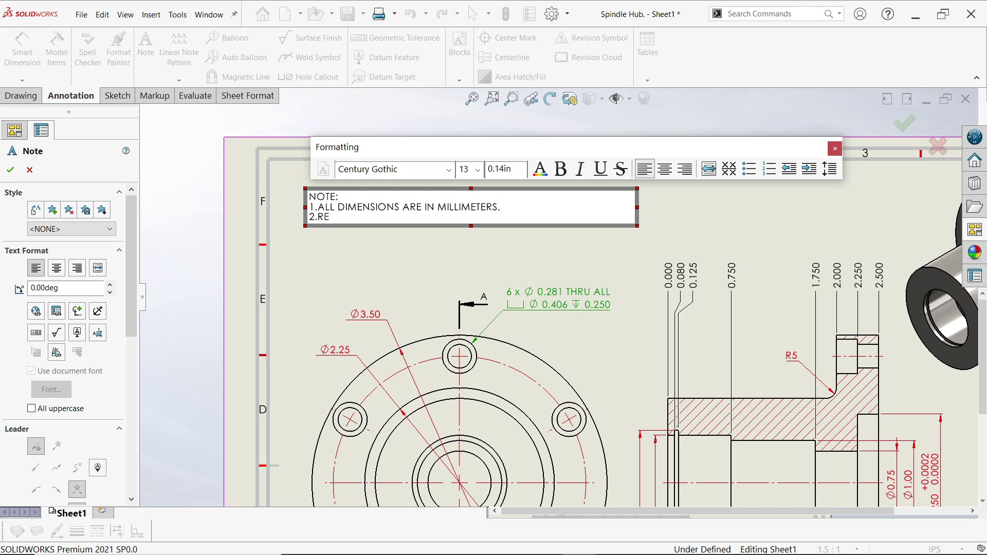
text(2.REMOVE ALL BURR.)
key(Return)
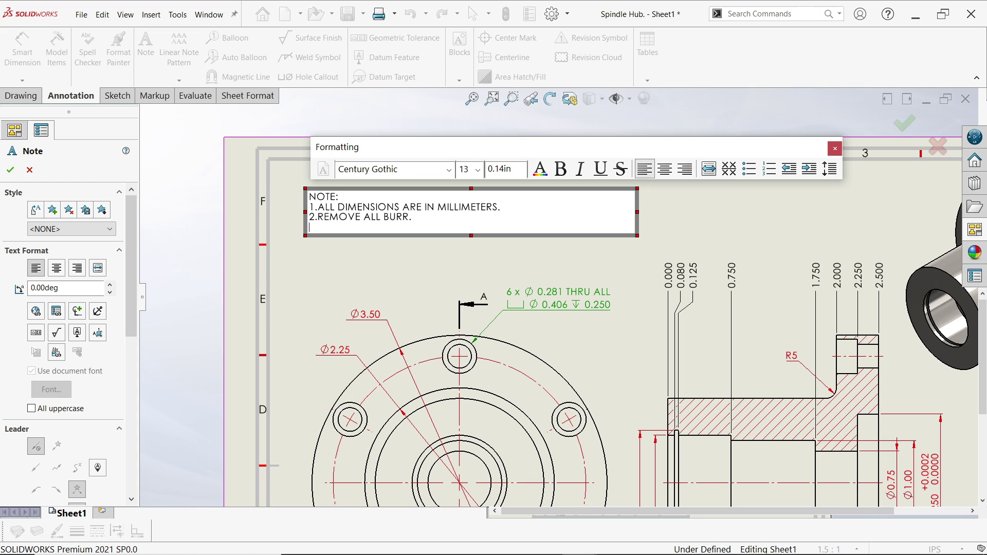
text(3.MATERIAL STEEL AISI 1020.)
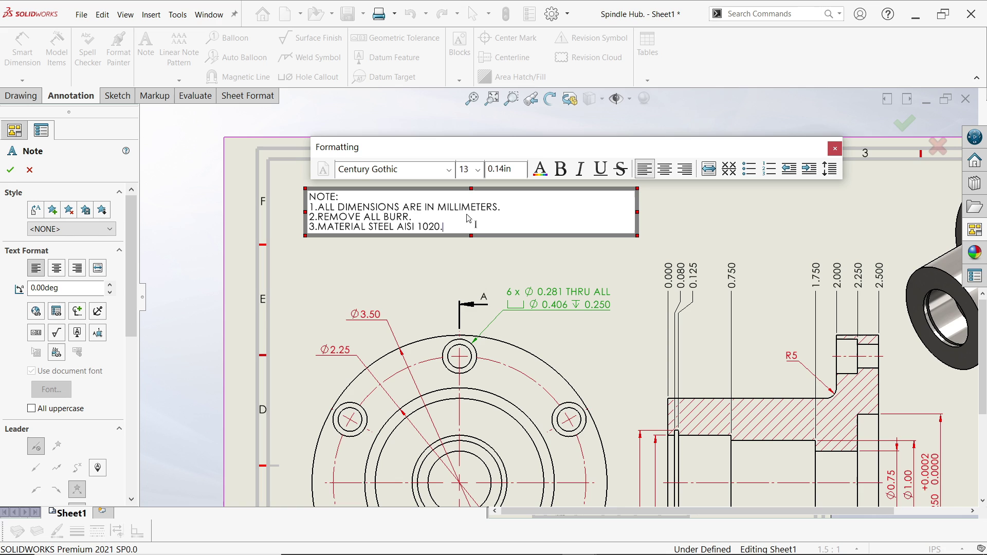
Step: Format the whole note text with font size 16, bold style and basic blue color, and accept the note
drag(445, 228, 302, 199)
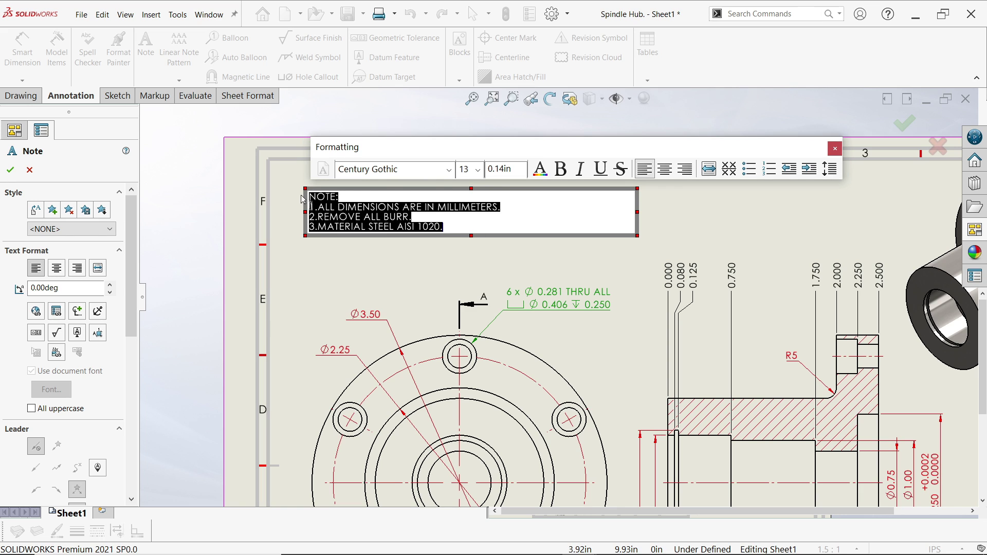
click(479, 172)
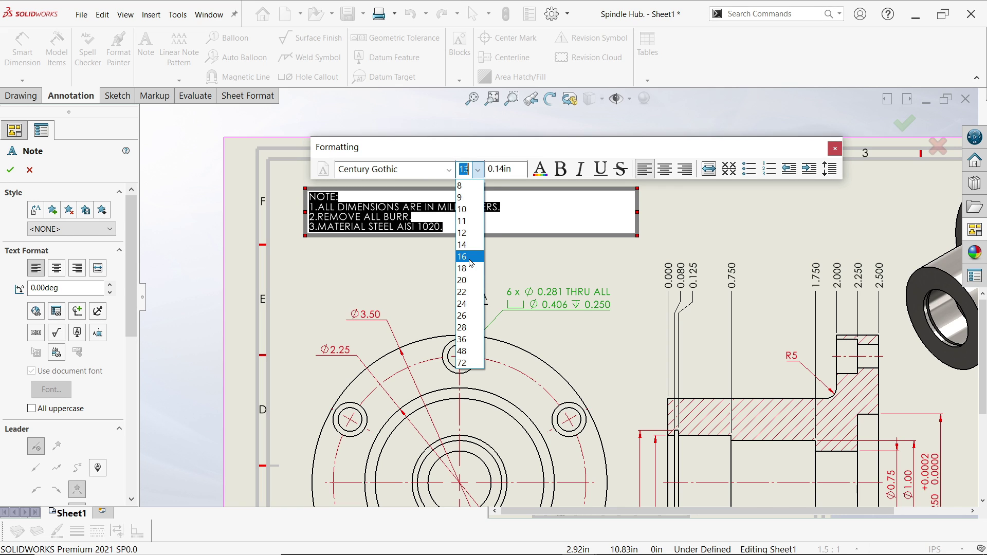
click(472, 264)
click(563, 174)
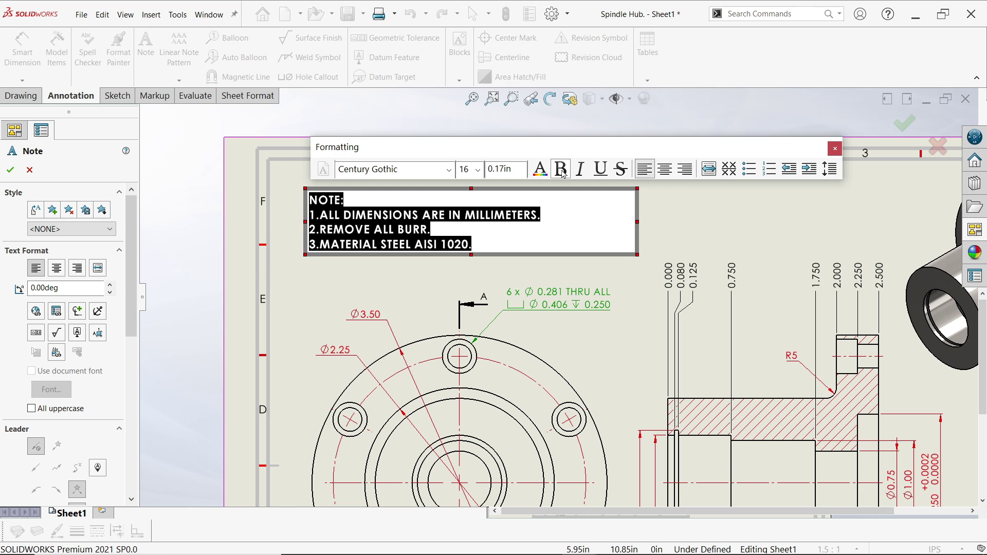
click(538, 172)
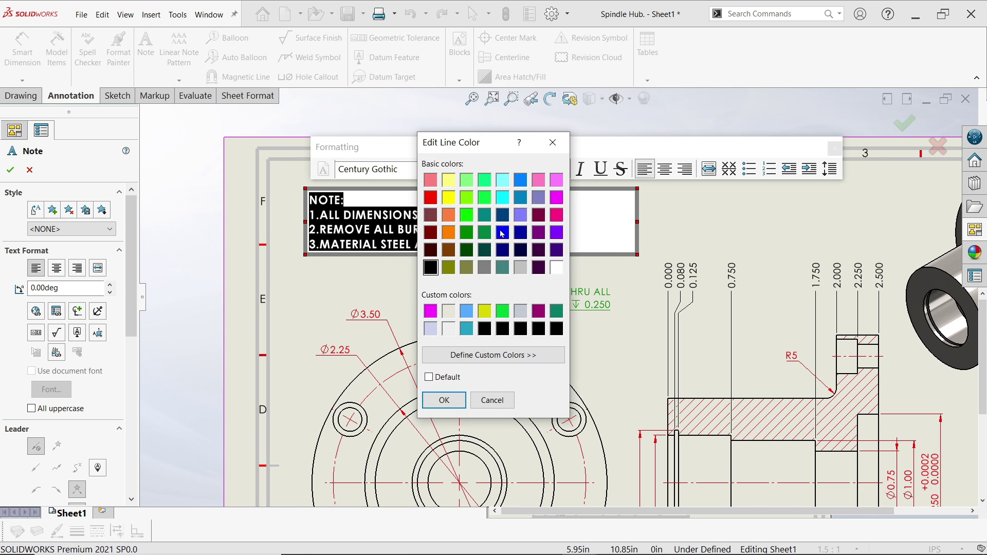
click(444, 400)
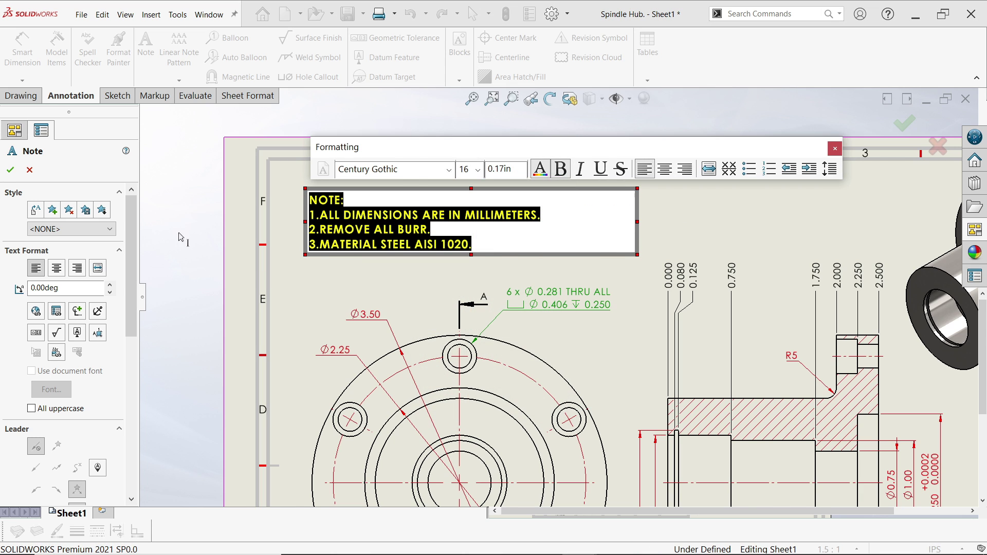
click(10, 170)
Step: Remove the bold style from the general note's text and accept the change
double_click(459, 250)
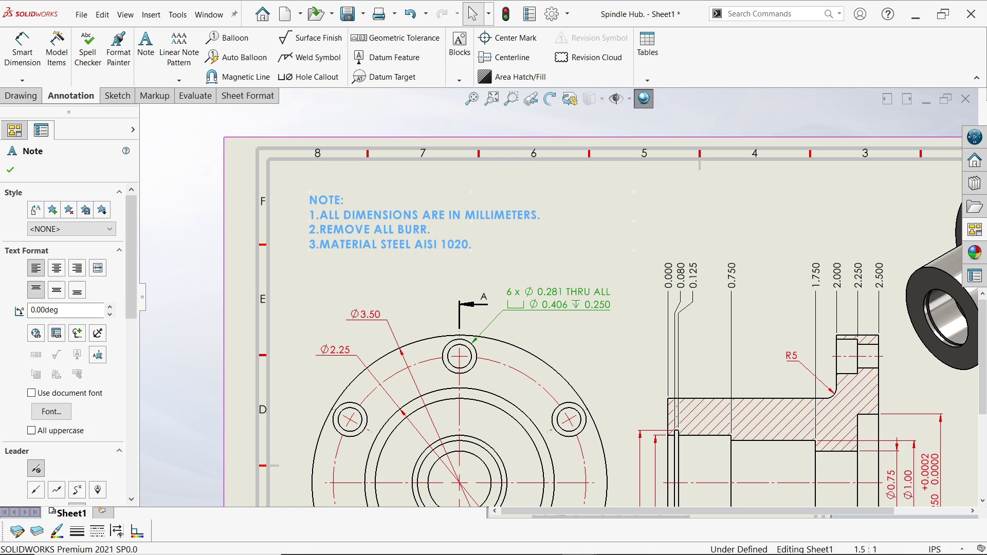
click(560, 169)
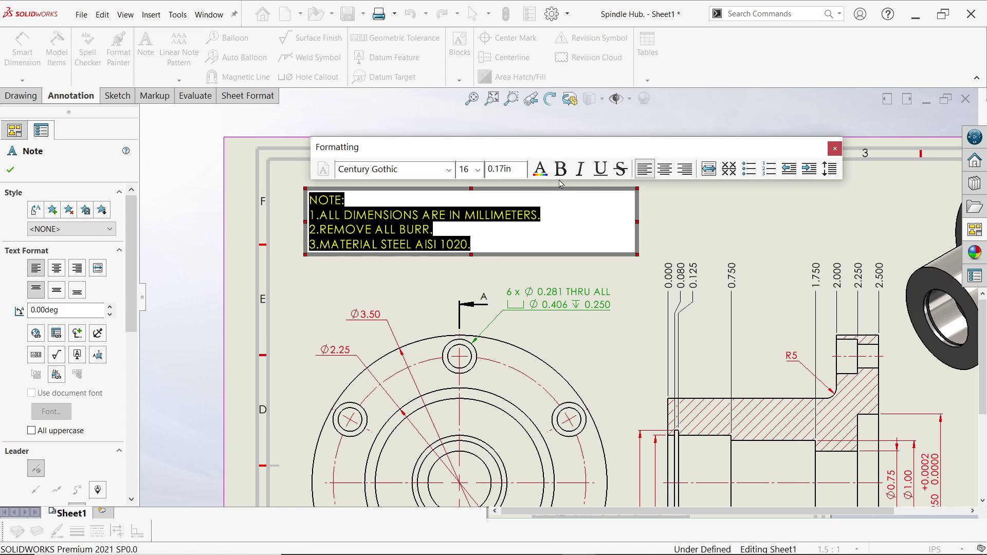
click(10, 171)
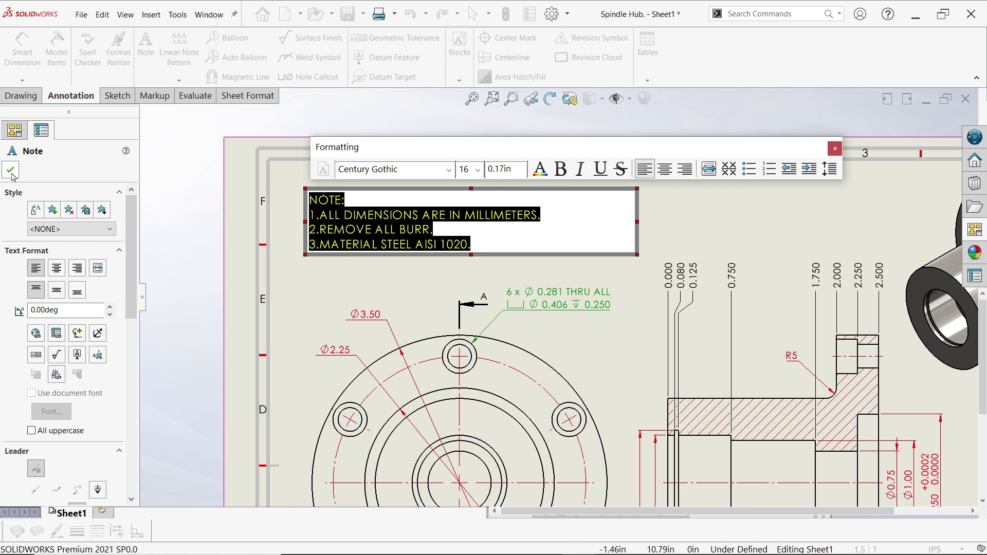
Step: Open the sheet format for editing at the title block
key(f)
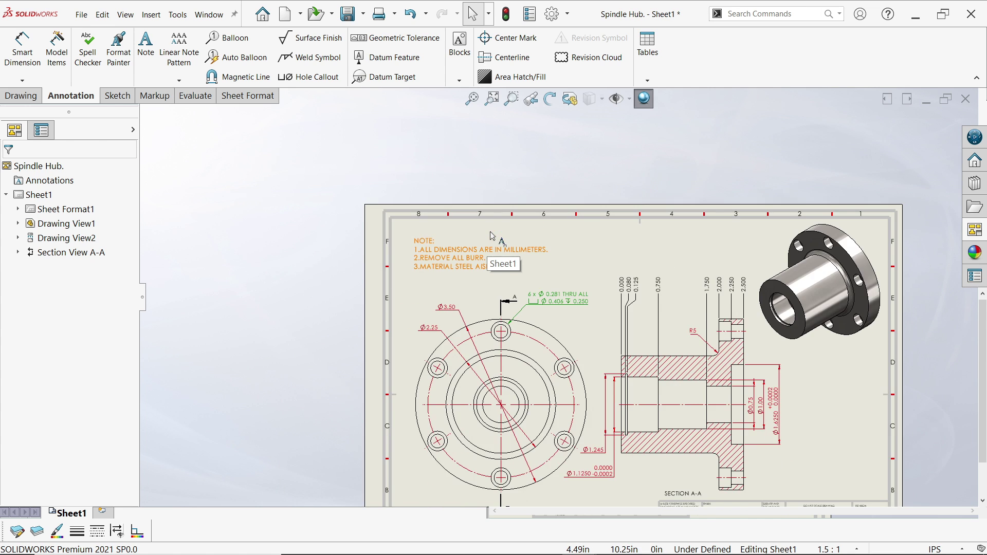
scroll(635, 405, down, 5)
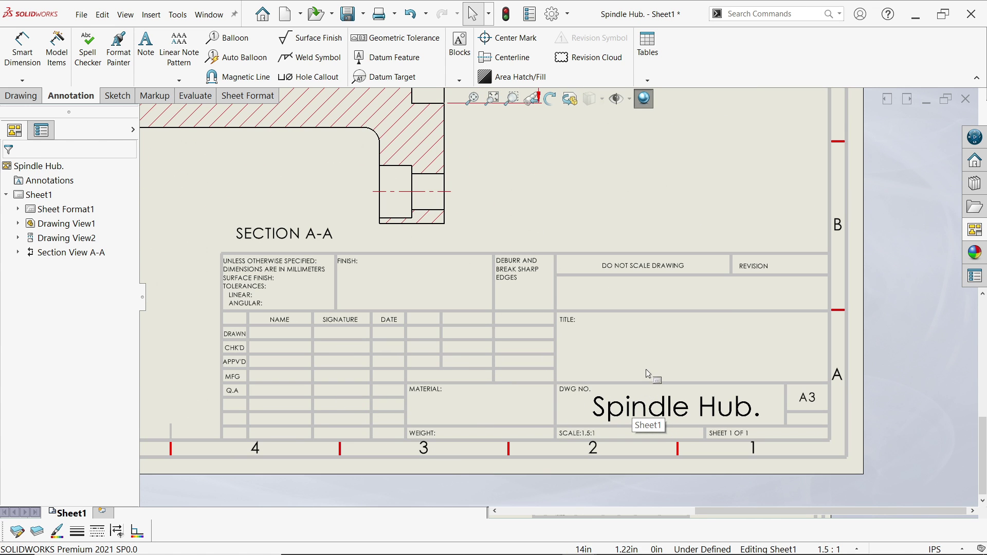
right_click(620, 347)
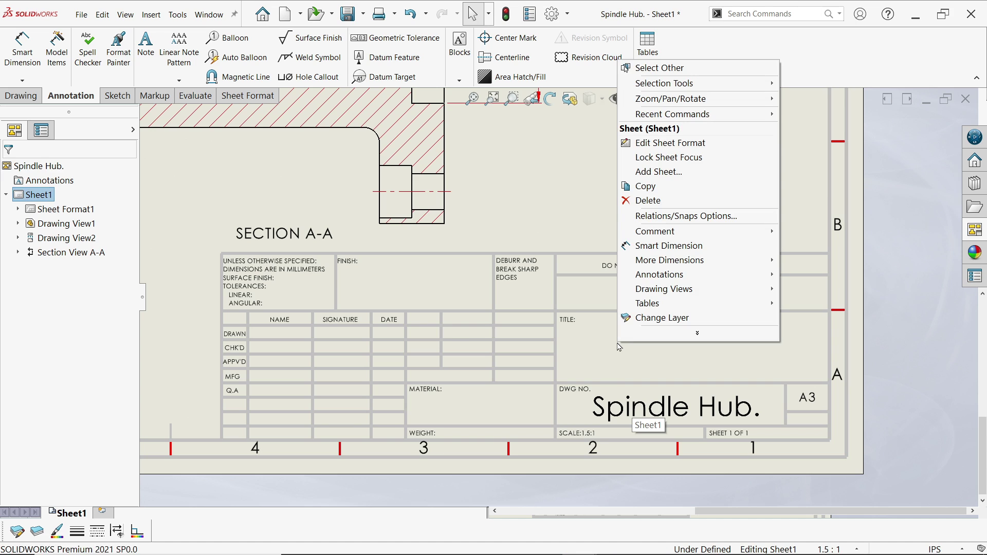
click(676, 143)
scroll(740, 430, down, 2)
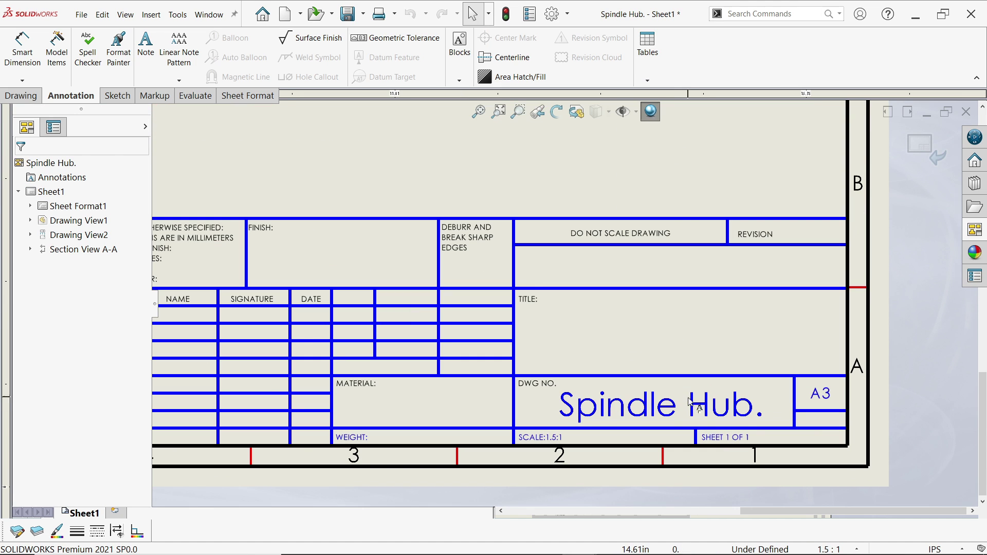
Step: Make the "Spindle Hub." text in the DWG NO. cell bold and color it with the custom teal green
click(662, 407)
double_click(642, 408)
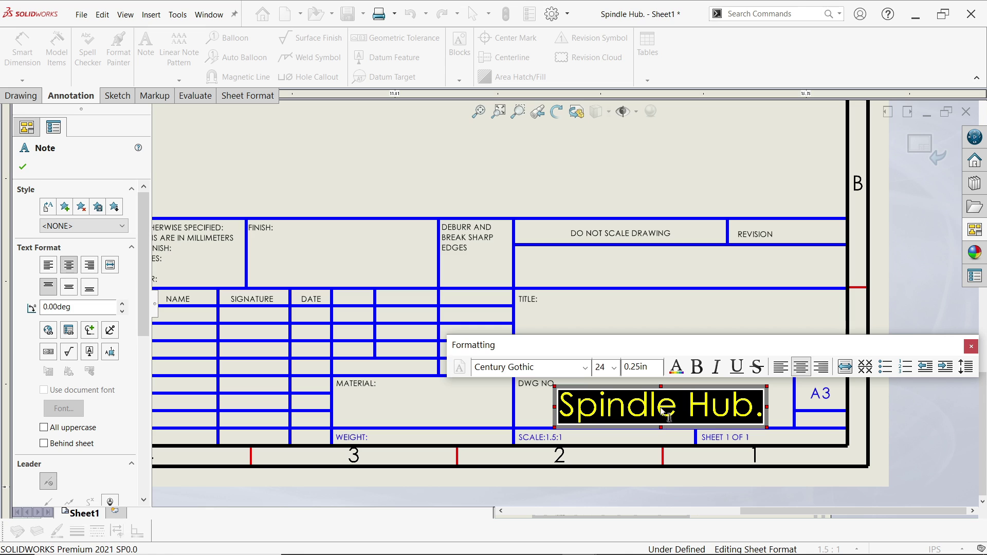
click(696, 368)
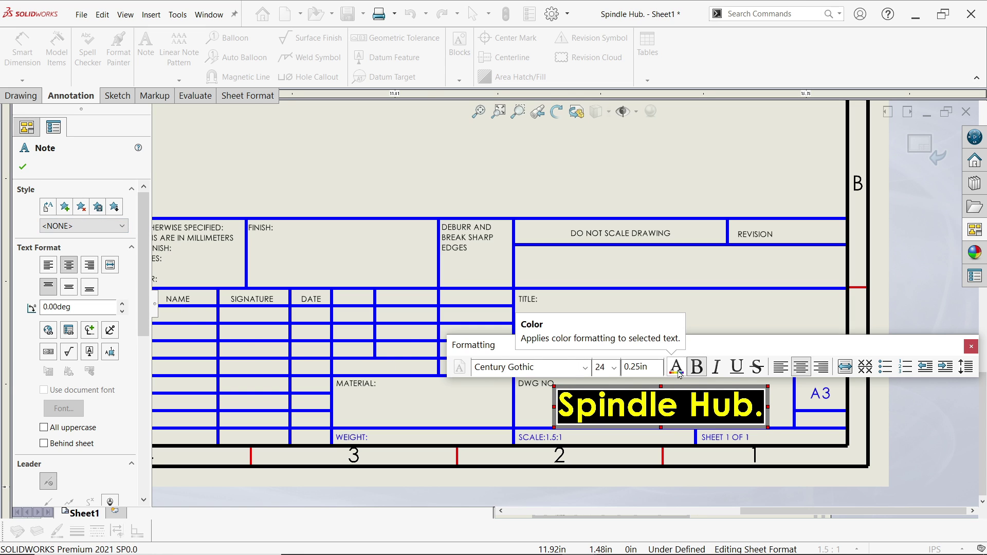
click(677, 367)
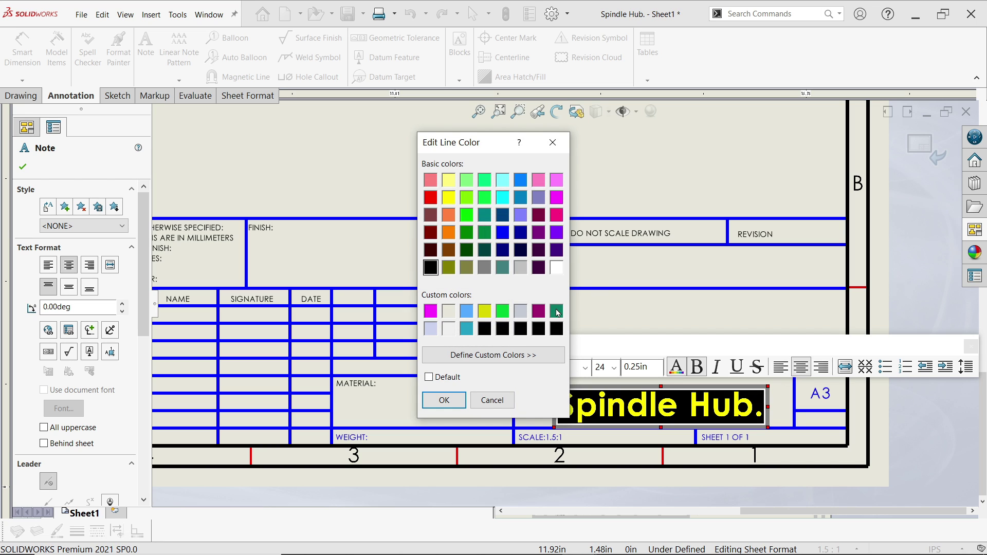
click(444, 401)
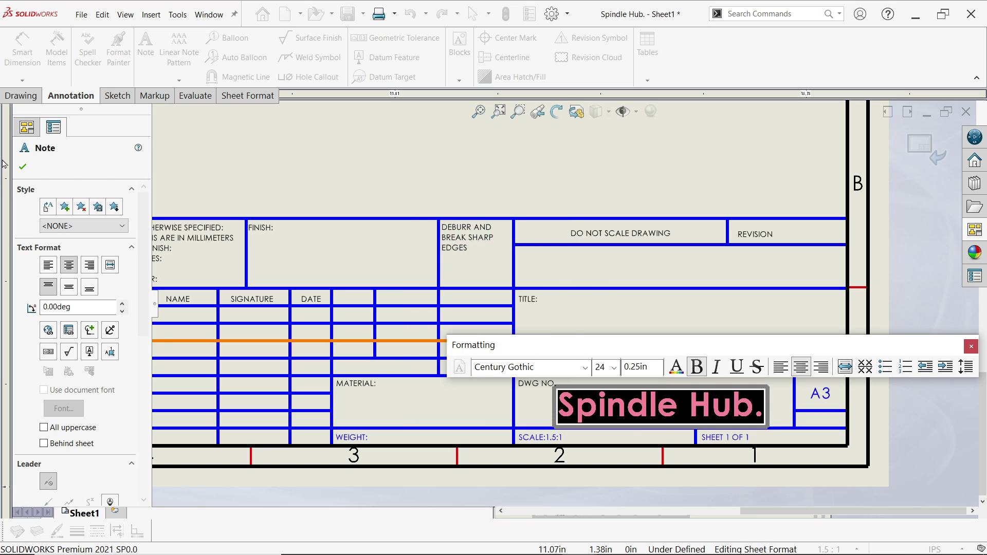
Step: Fill the blank TITLE note of the title block with "PART NO.051109"
click(649, 344)
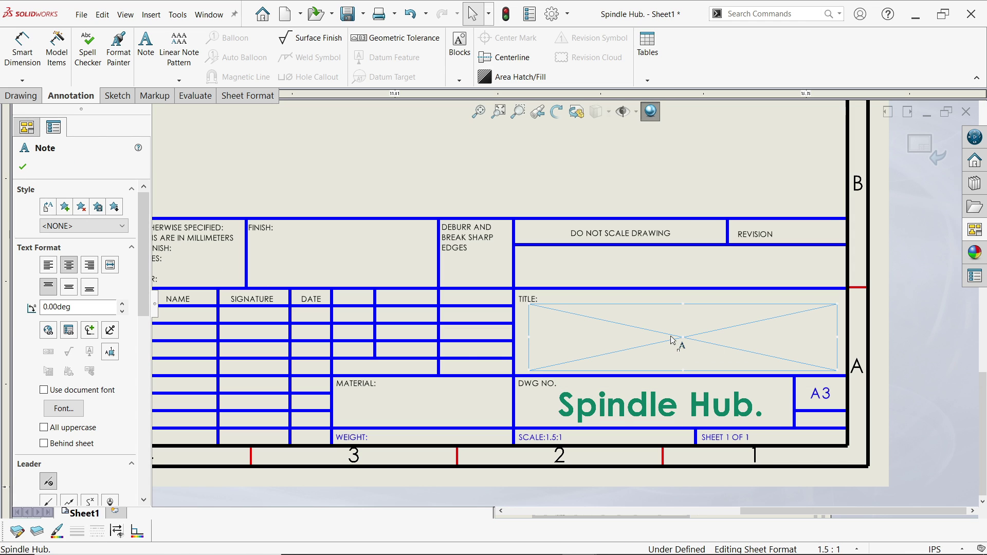
click(673, 341)
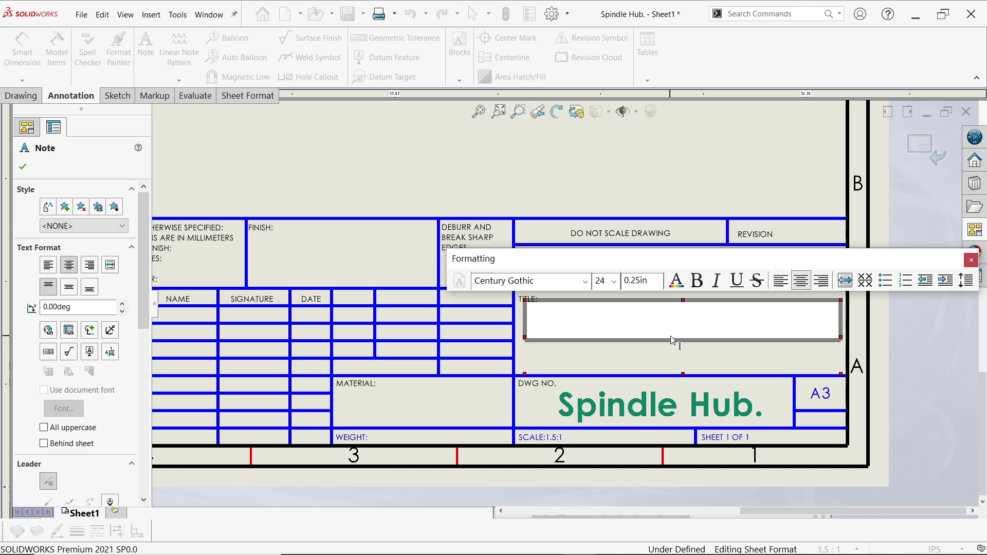
text(PART NO)
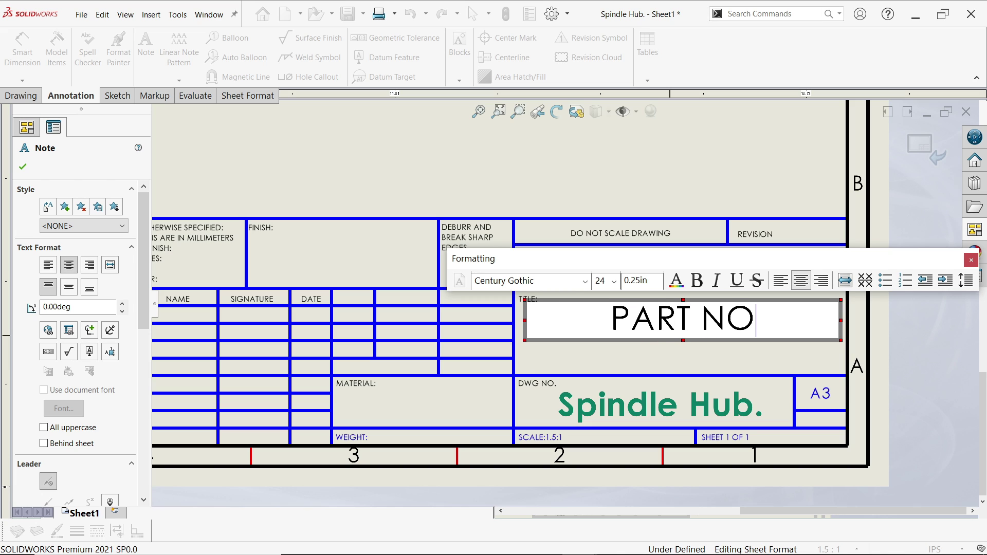
text(.)
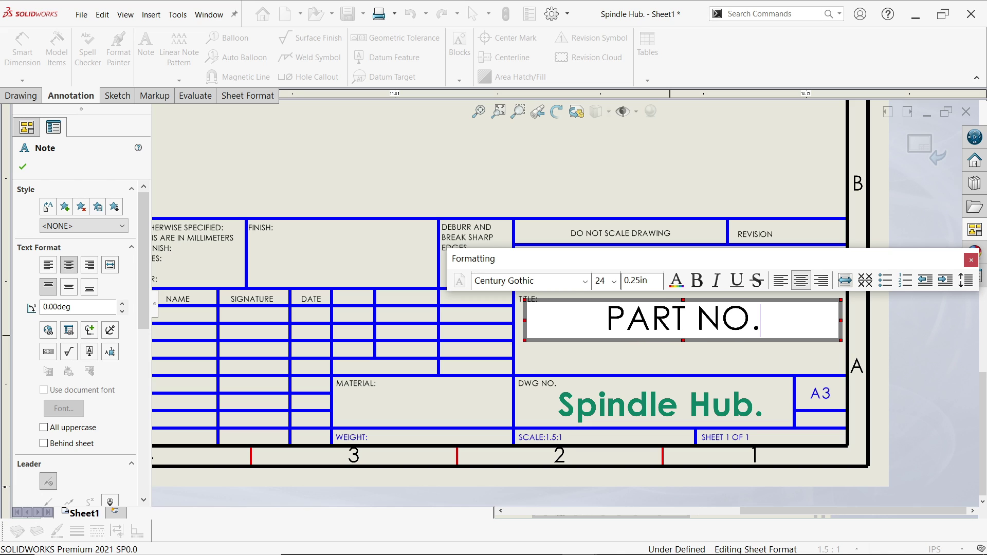
text(0)
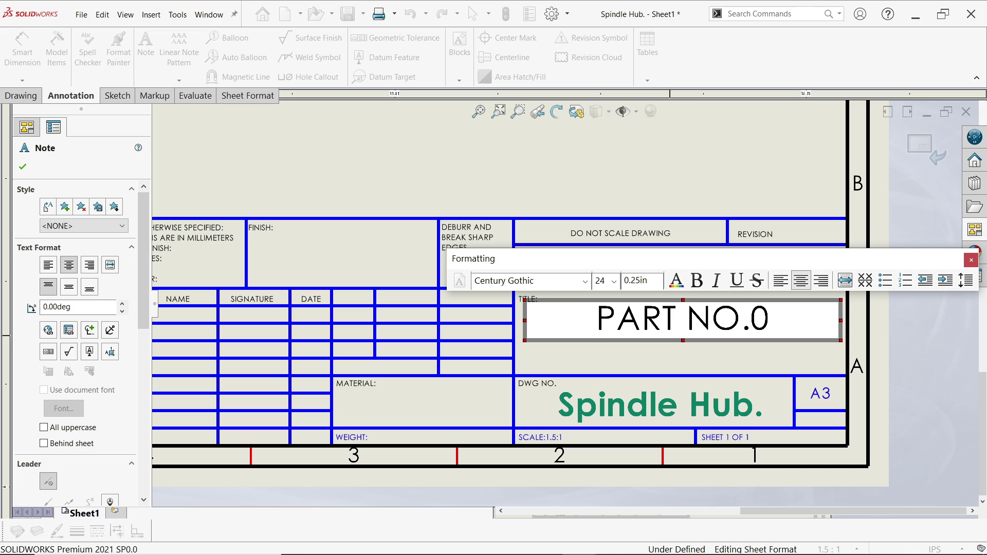
text(5)
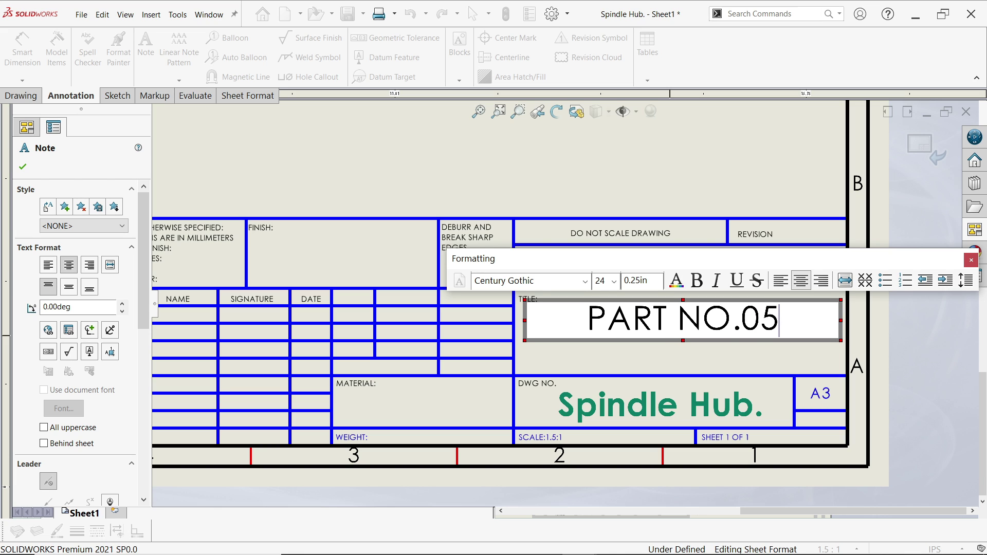
text(1109)
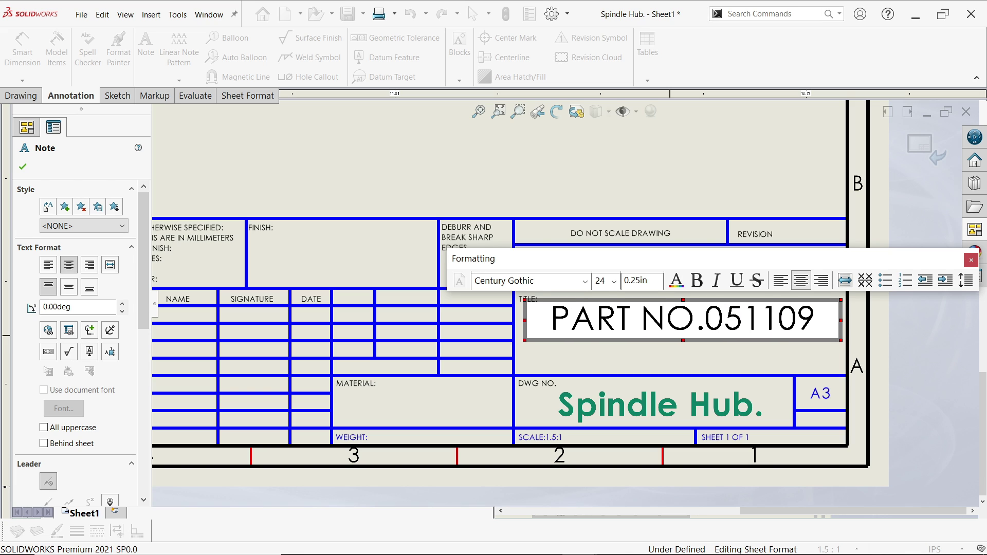
Step: Select the whole "PART NO.051109" title text and set its color to red
drag(817, 326, 548, 322)
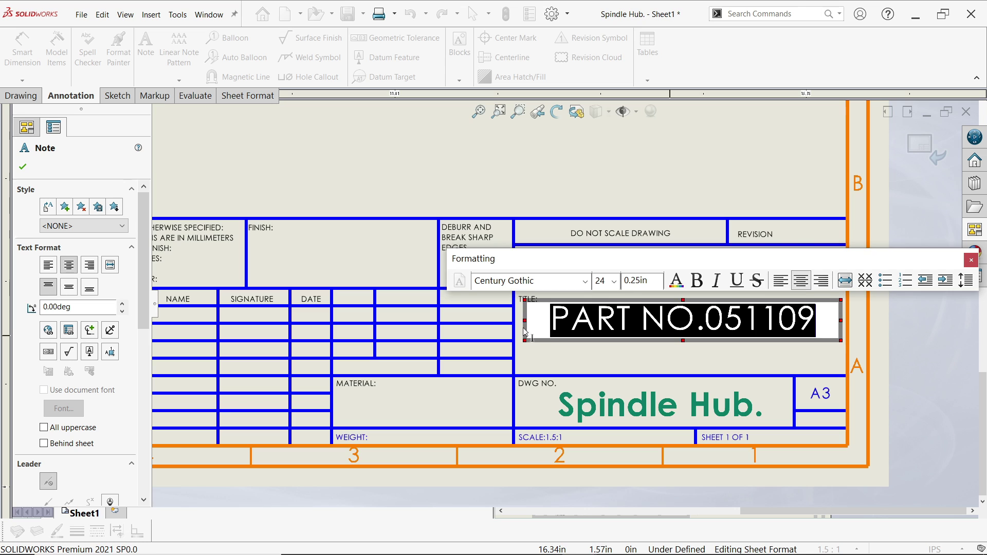
click(677, 281)
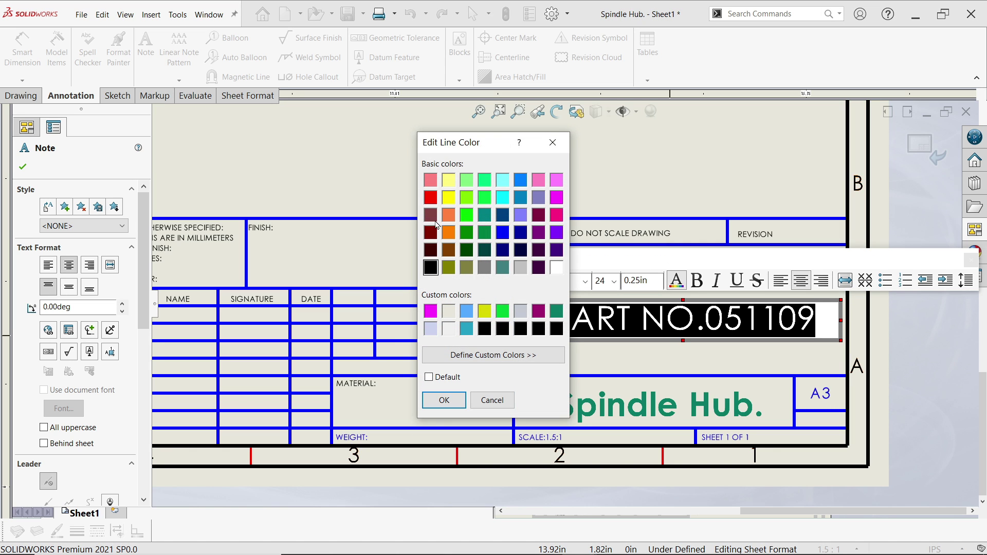
click(444, 400)
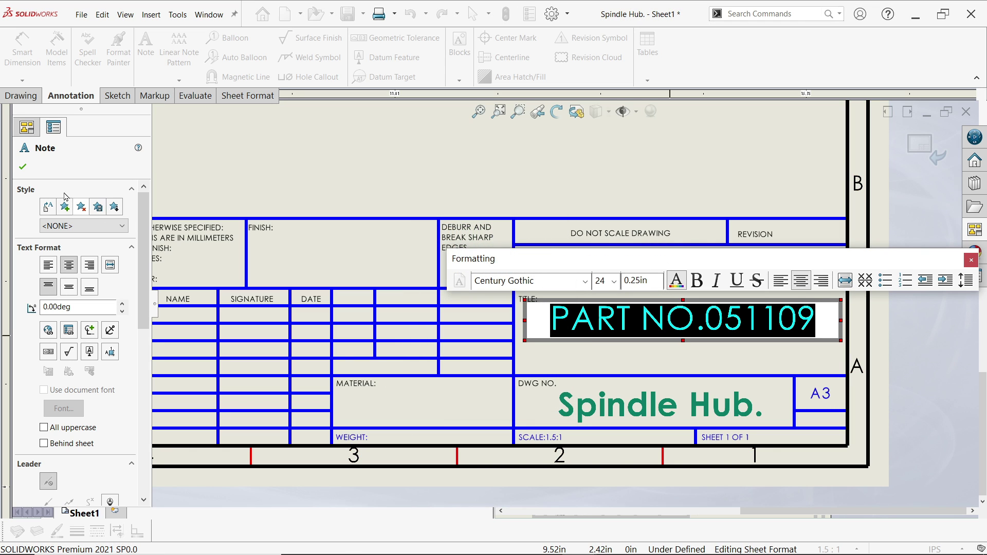
Step: Add a note reading "CAD CAM TUTORIAL" across the blank title block cell above TITLE
click(340, 268)
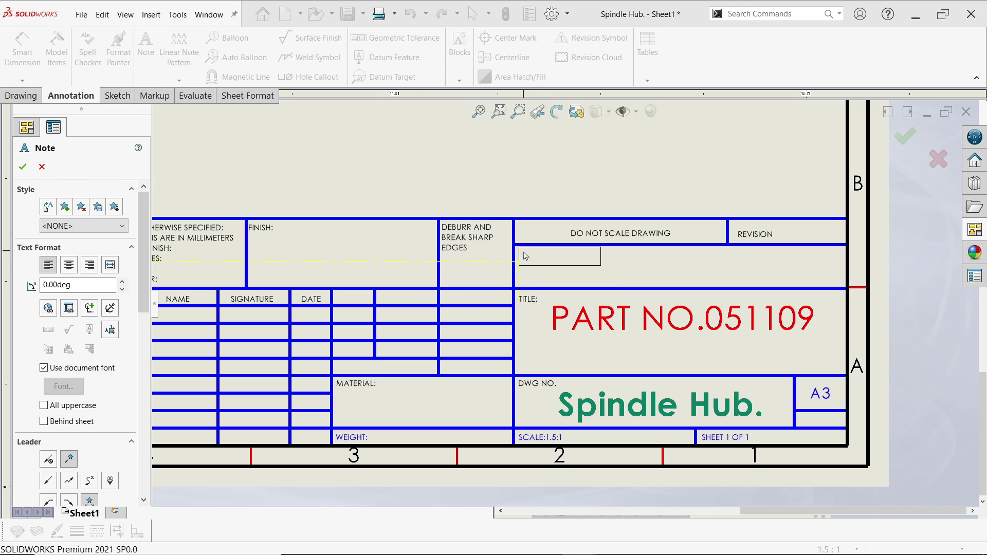
drag(519, 247, 760, 282)
drag(822, 286, 840, 286)
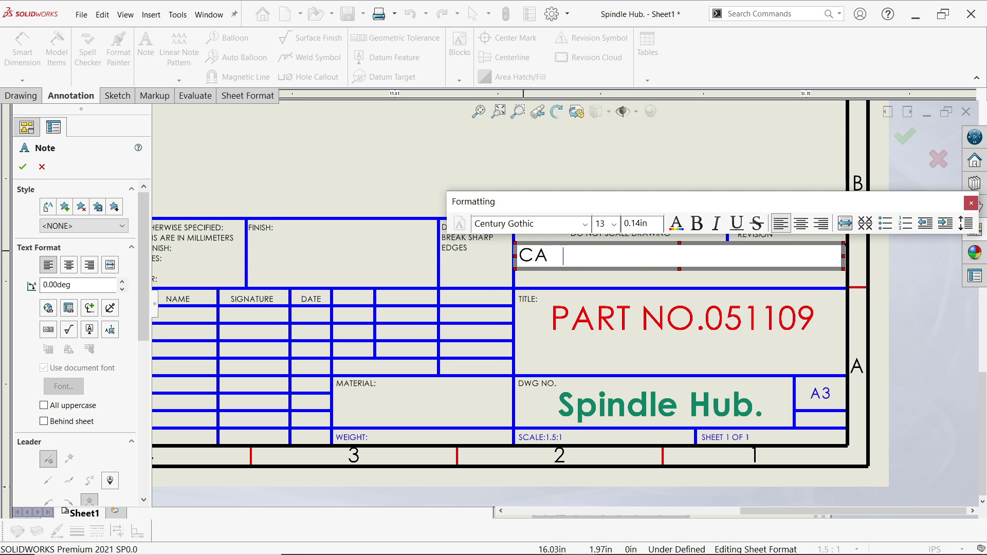
text(CAD CAM TUTORIAL)
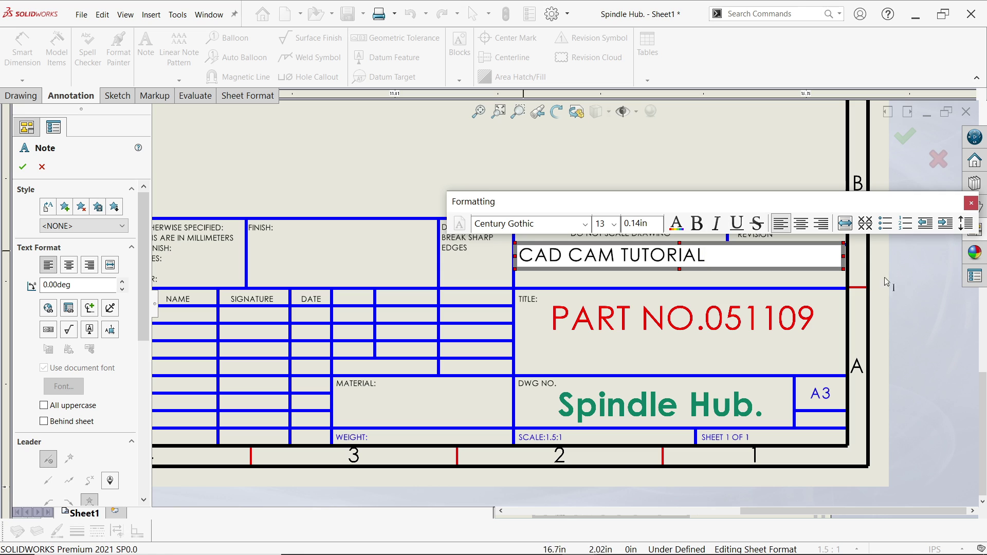
Step: Format the whole "CAD CAM TUTORIAL" text as size 20, bold and blue, and center the note in its cell
drag(712, 256, 491, 258)
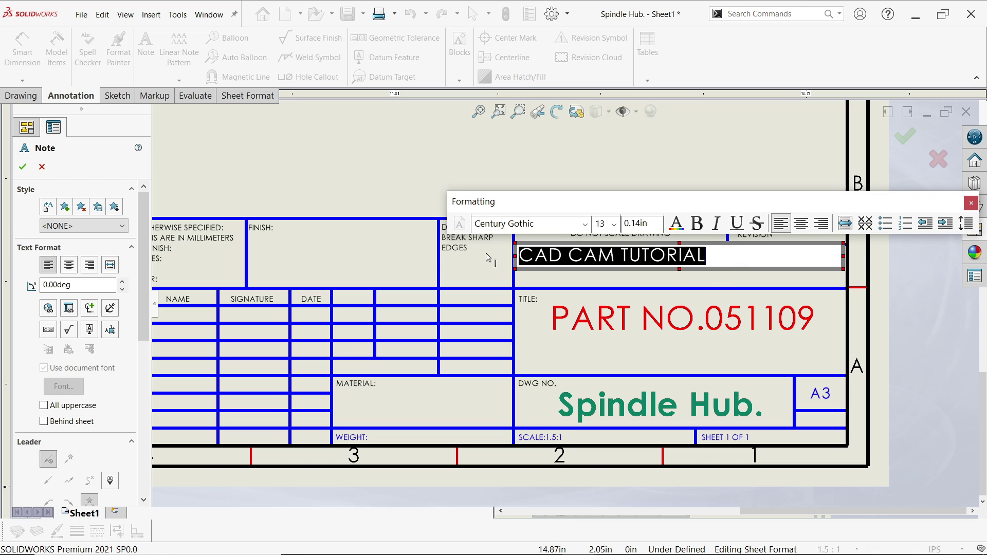
click(615, 225)
click(608, 340)
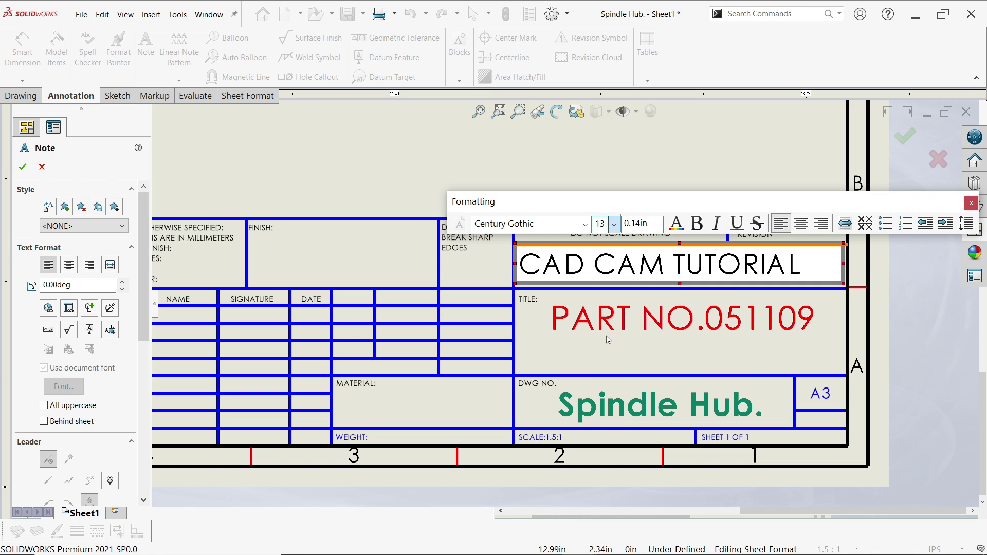
click(697, 223)
click(677, 224)
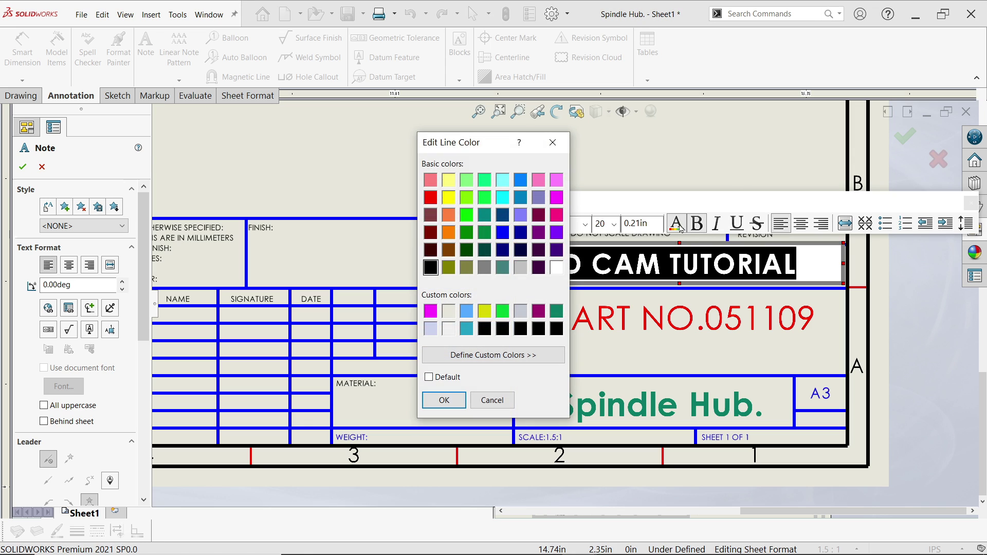
click(460, 401)
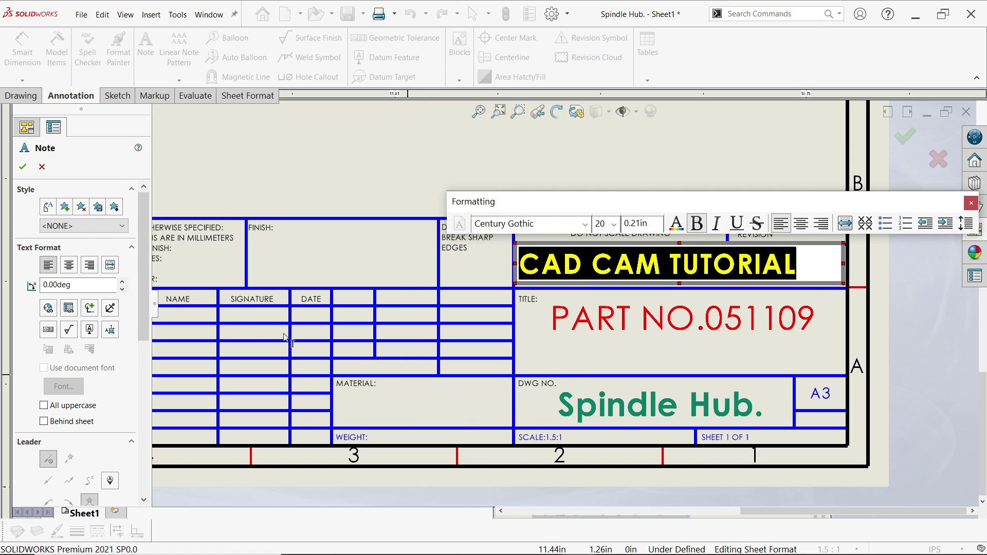
click(22, 167)
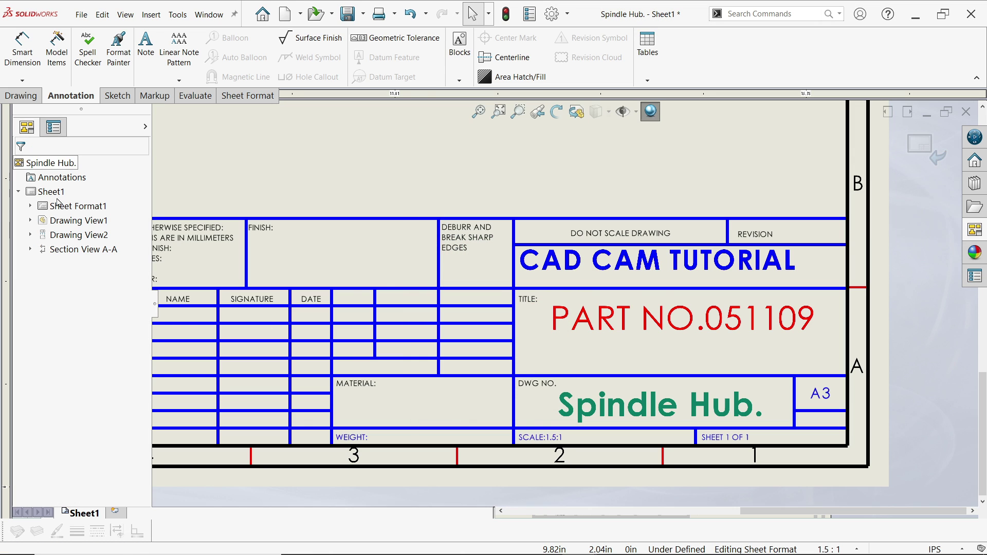
click(663, 272)
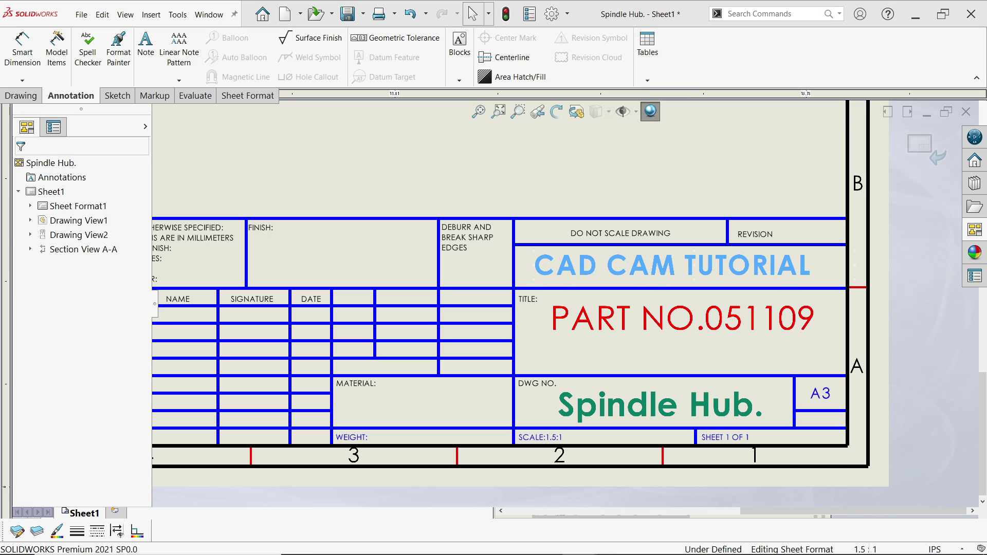
click(23, 168)
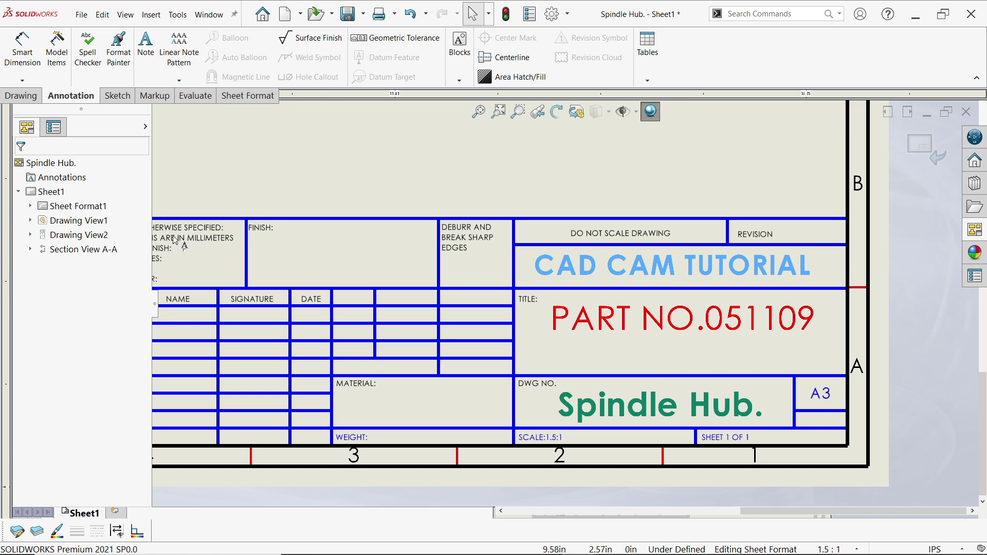
Step: Fill the blank MATERIAL note of the title block with "STEEL AISI 1020"
click(423, 406)
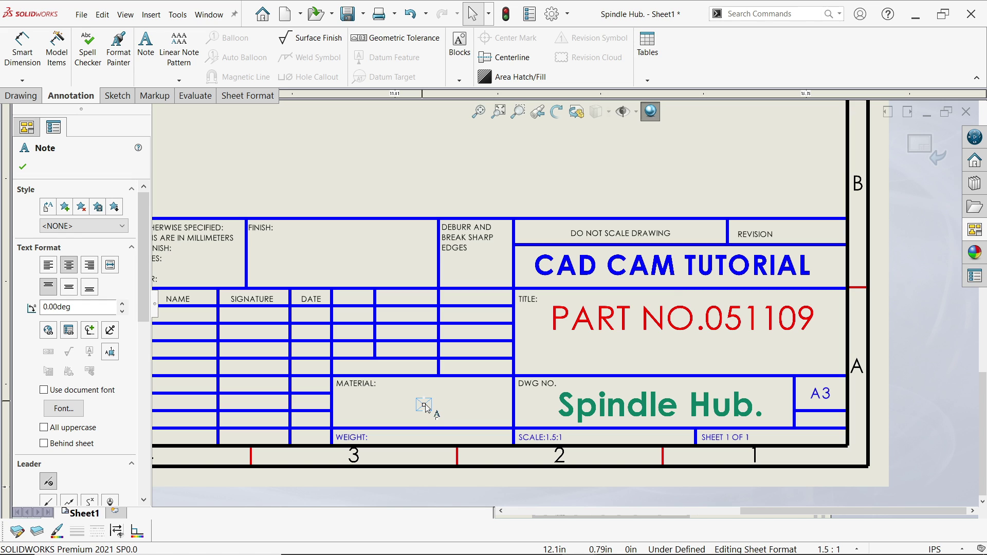
double_click(425, 406)
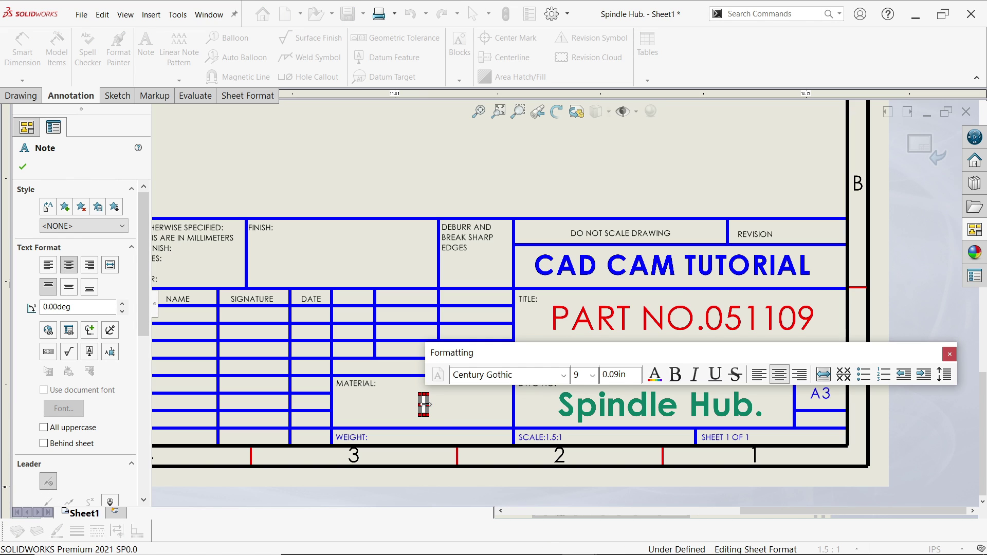
text(STEE)
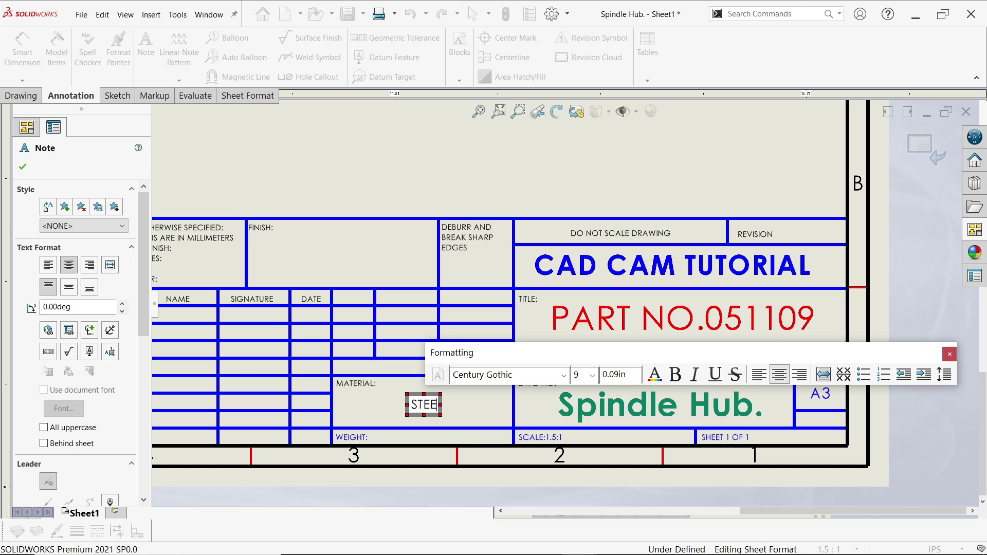
text(L AISI)
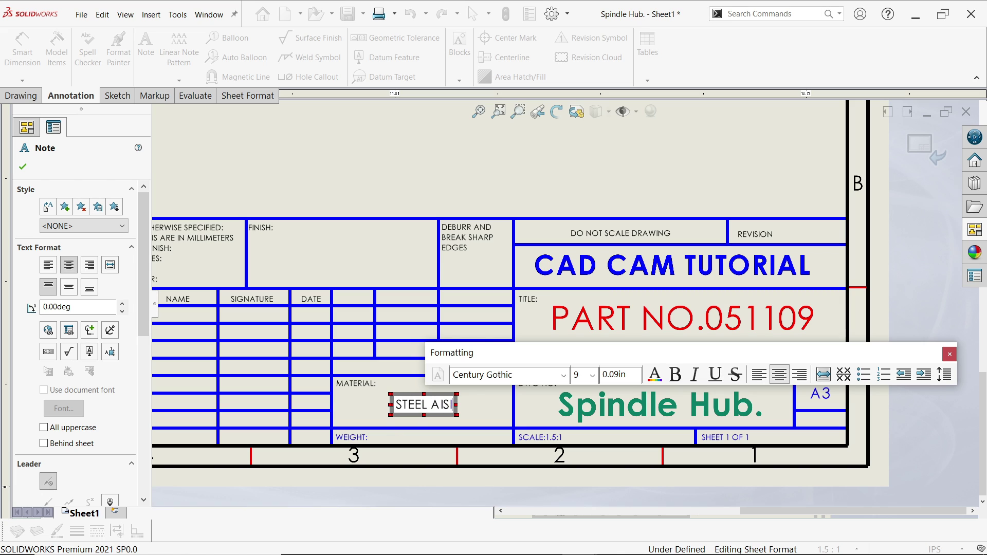
text( 1020)
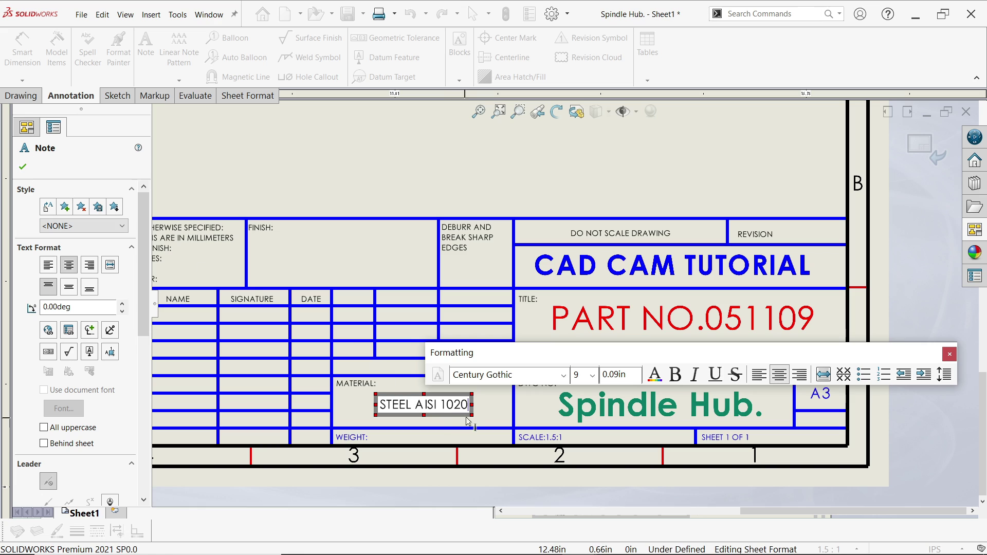
Step: Enlarge the font of the whole "STEEL AISI 1020" material text and finish editing the note
drag(471, 412, 379, 405)
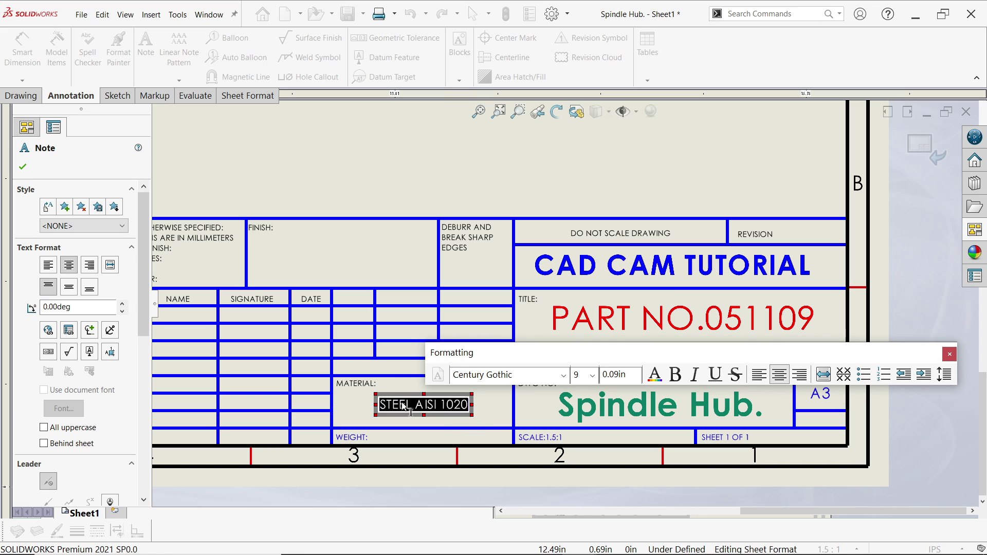
click(594, 376)
click(585, 234)
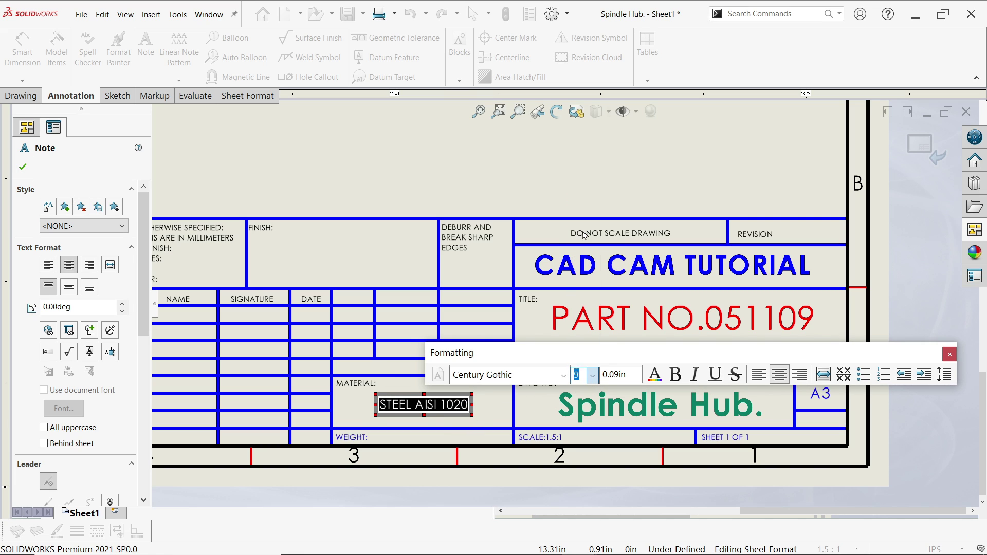
click(22, 170)
Step: Enter the drafter's full name in the NAME cell of the title block's DRAWN row
scroll(303, 331, up, 2)
scroll(302, 332, down, 4)
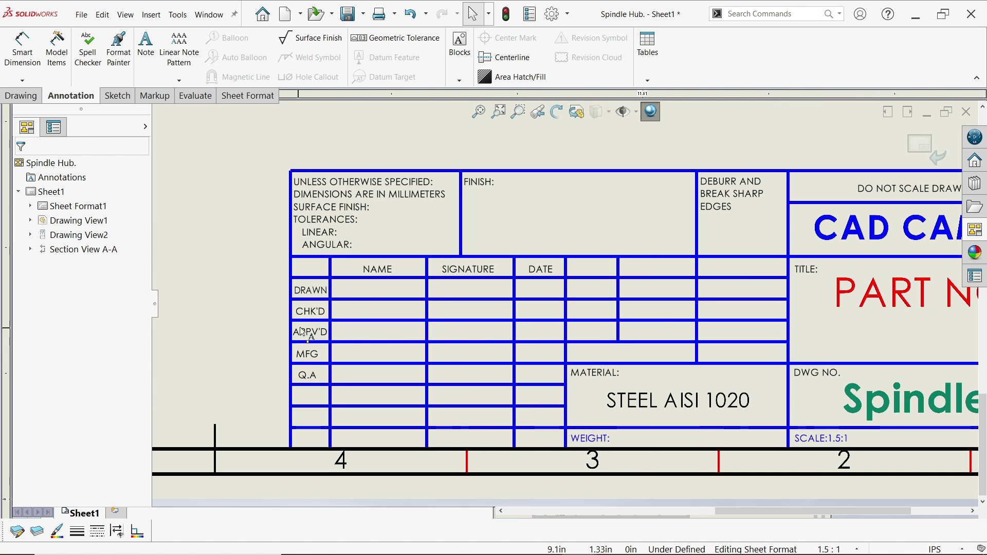
scroll(308, 329, down, 3)
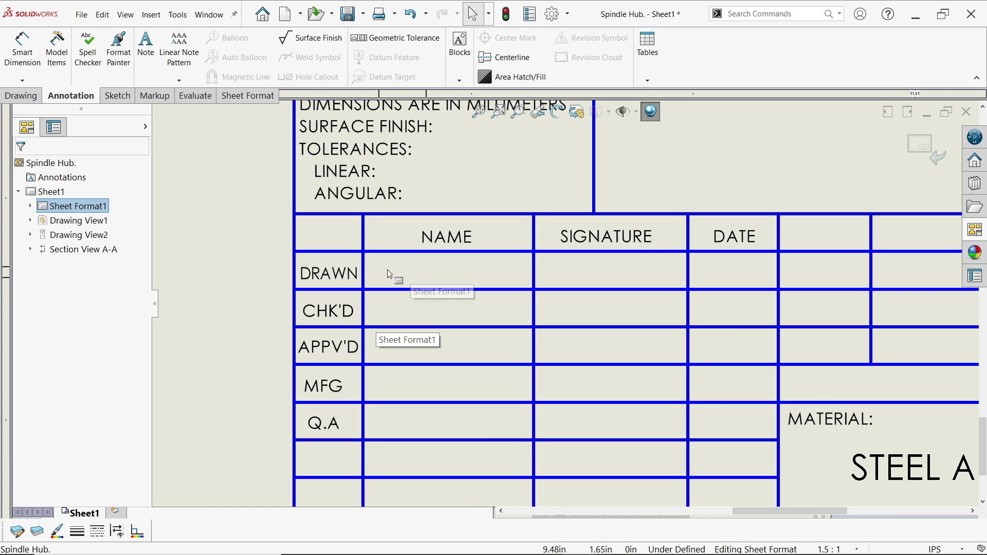
click(352, 275)
click(445, 275)
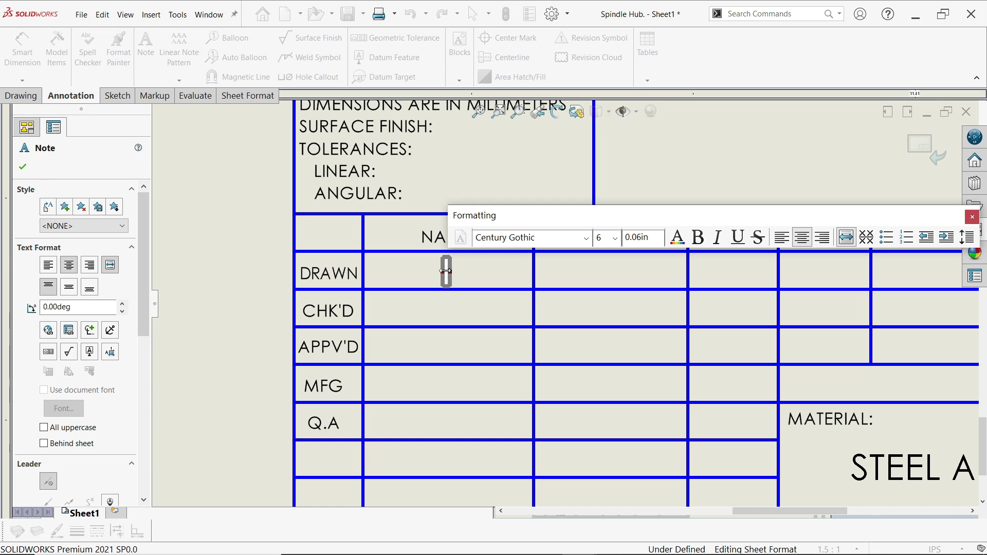
text(MAHTAB)
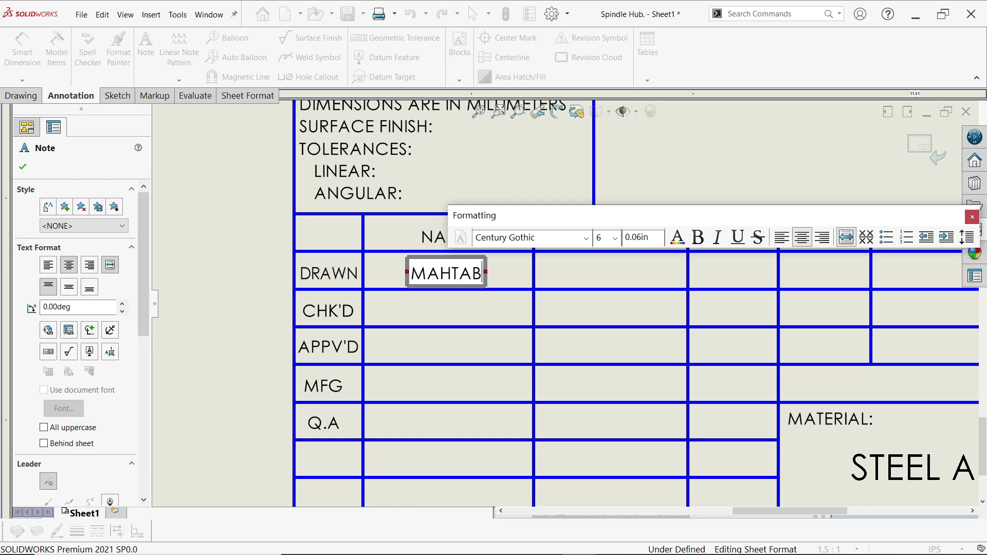
text(ALAM)
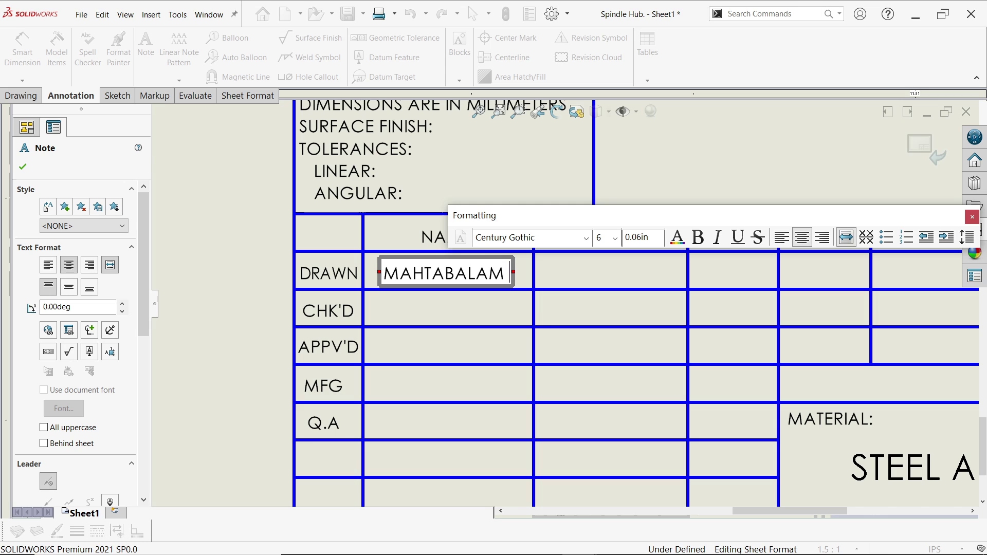
click(23, 167)
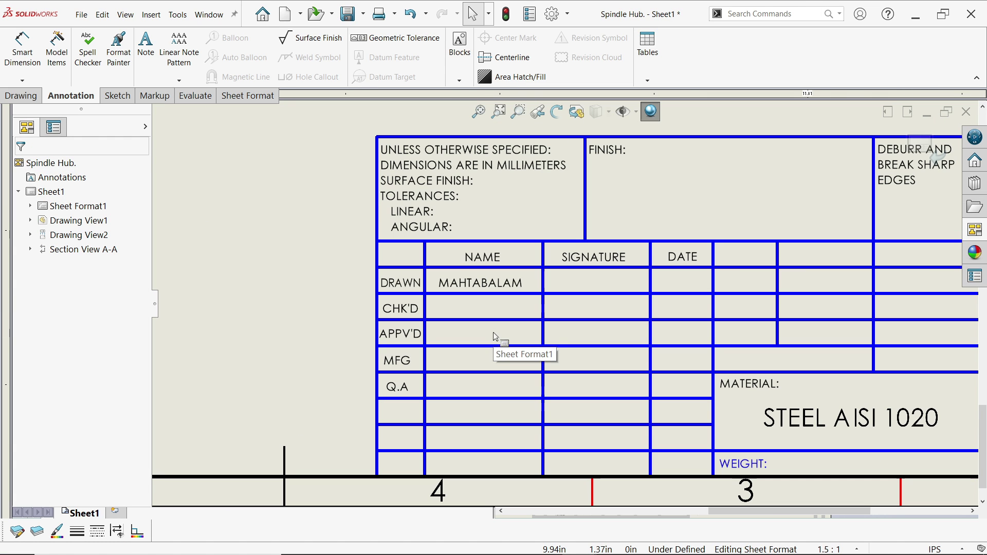
Step: Fill the blank FINISH note of the title block with "POLISH FINISH"
scroll(499, 342, up, 2)
key(Return)
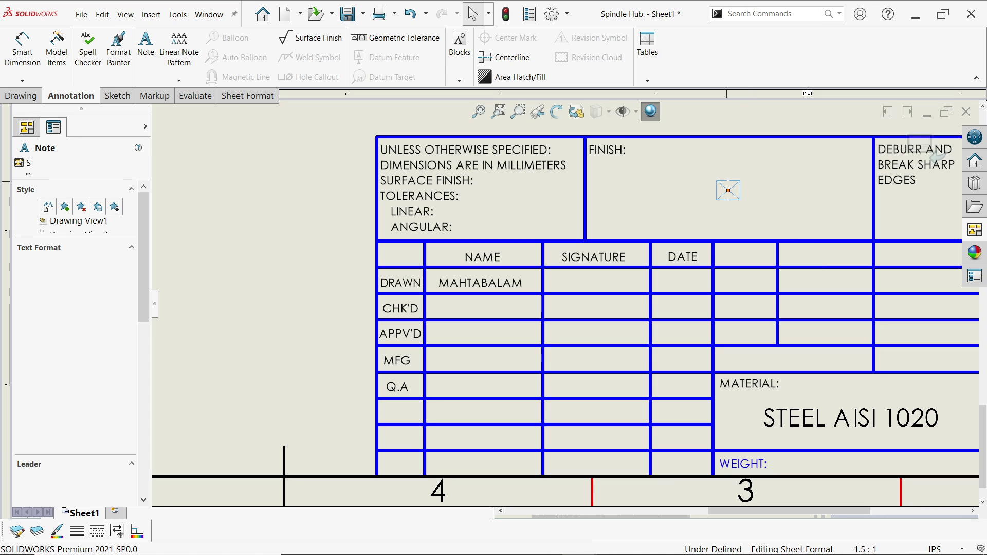
click(732, 192)
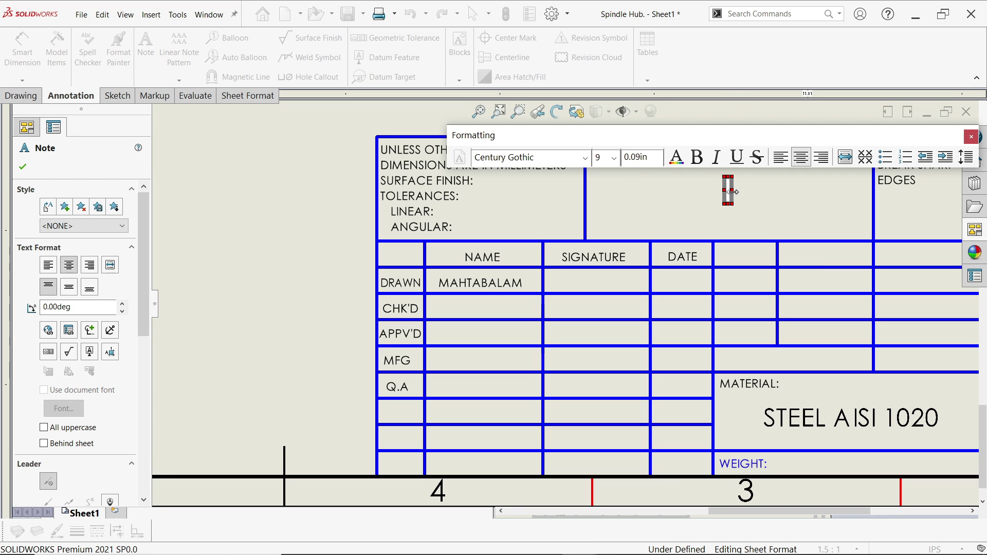
text(POLISH)
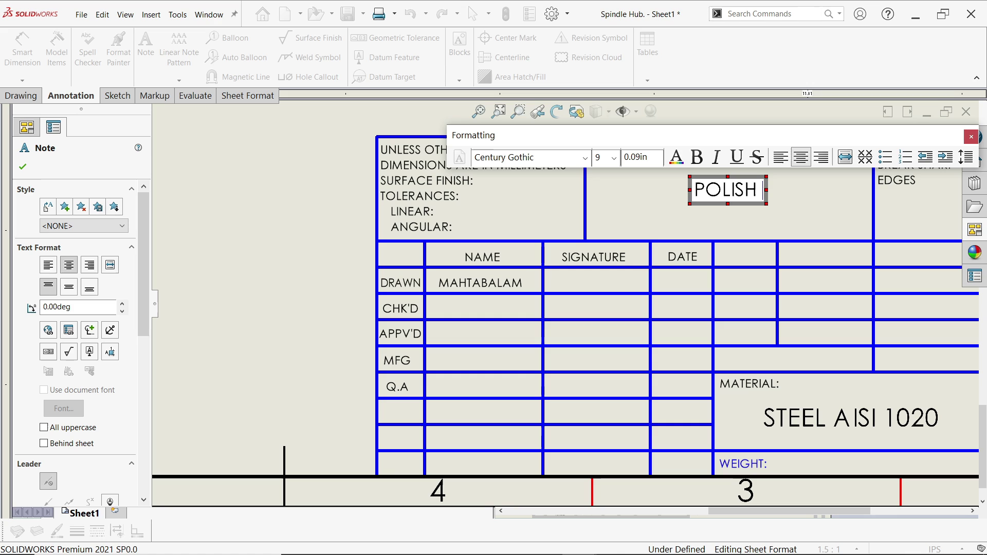
text( FIN)
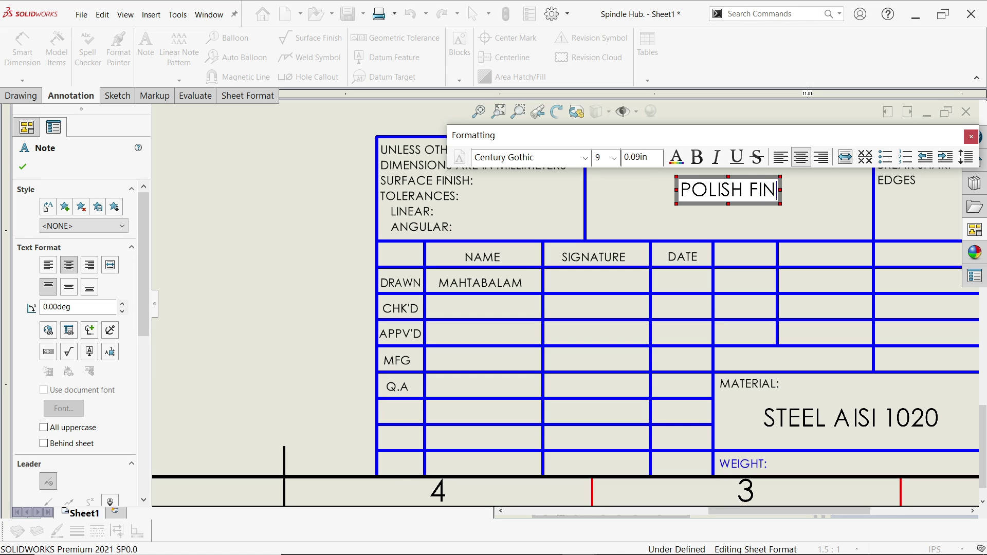
text(ISH)
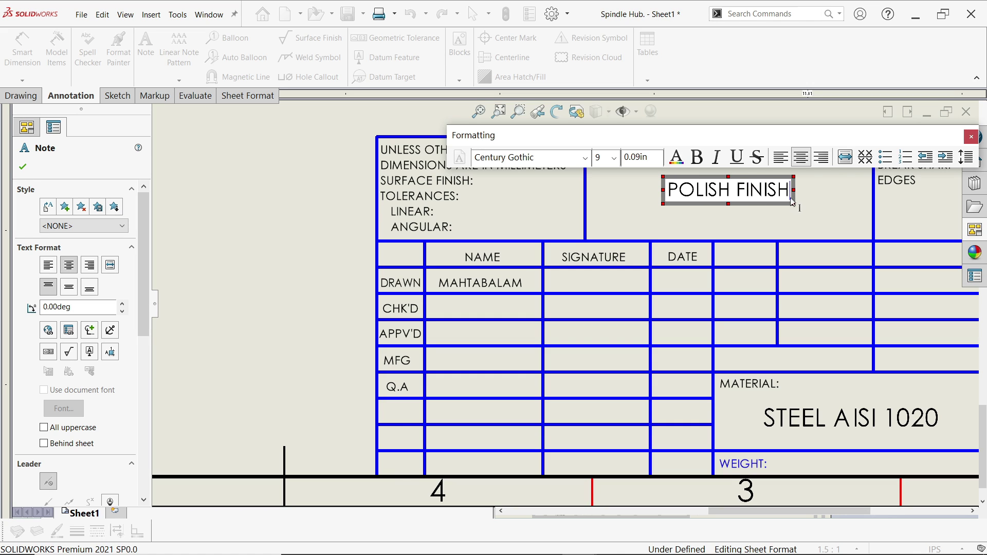
Step: Set the "POLISH FINISH" text to size 14 and widen its note box so the text fits on one line
drag(793, 201, 654, 192)
click(615, 160)
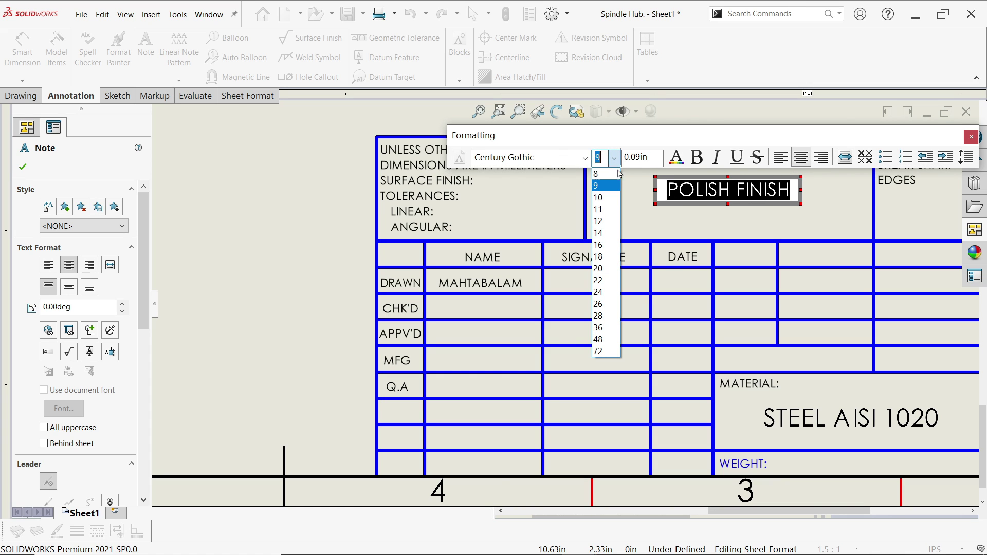
click(620, 231)
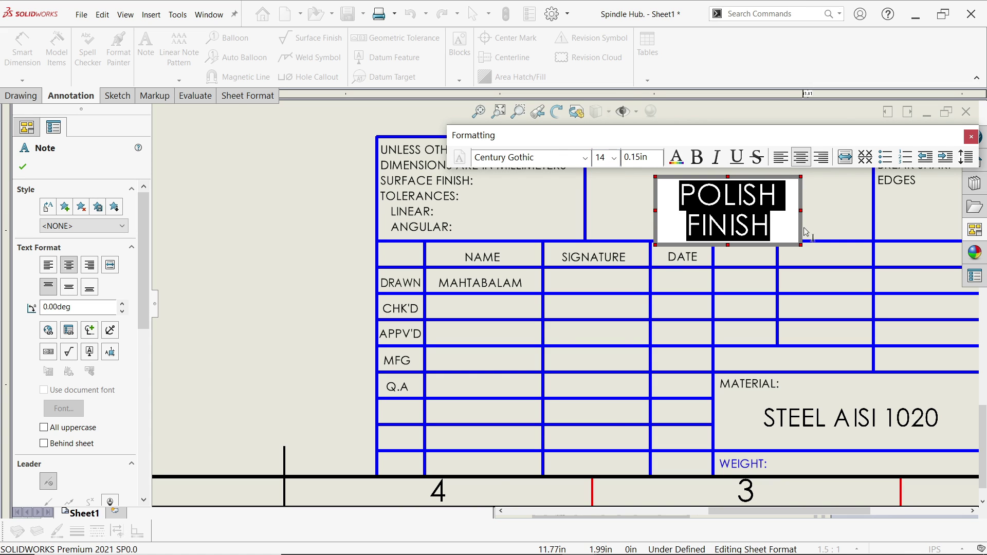
drag(800, 210, 838, 208)
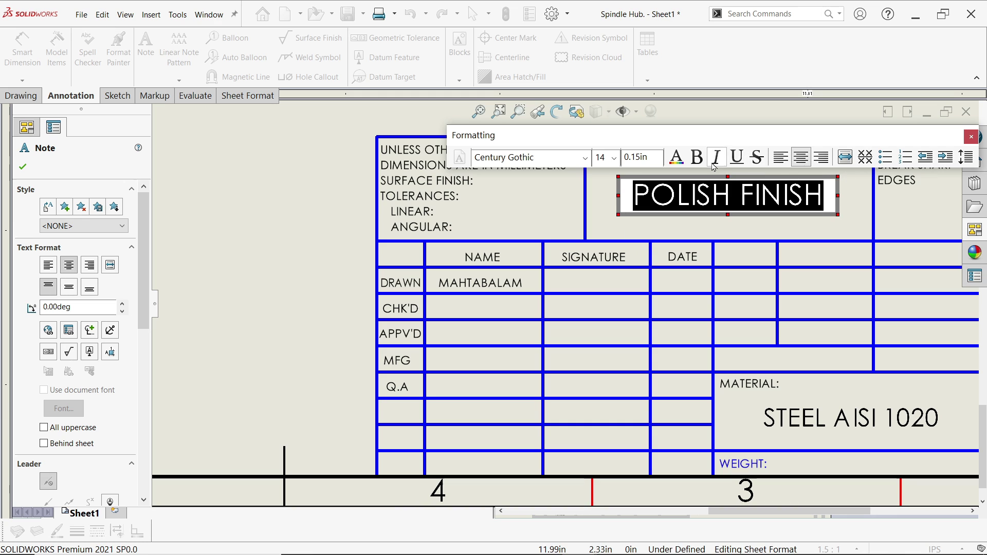
click(22, 166)
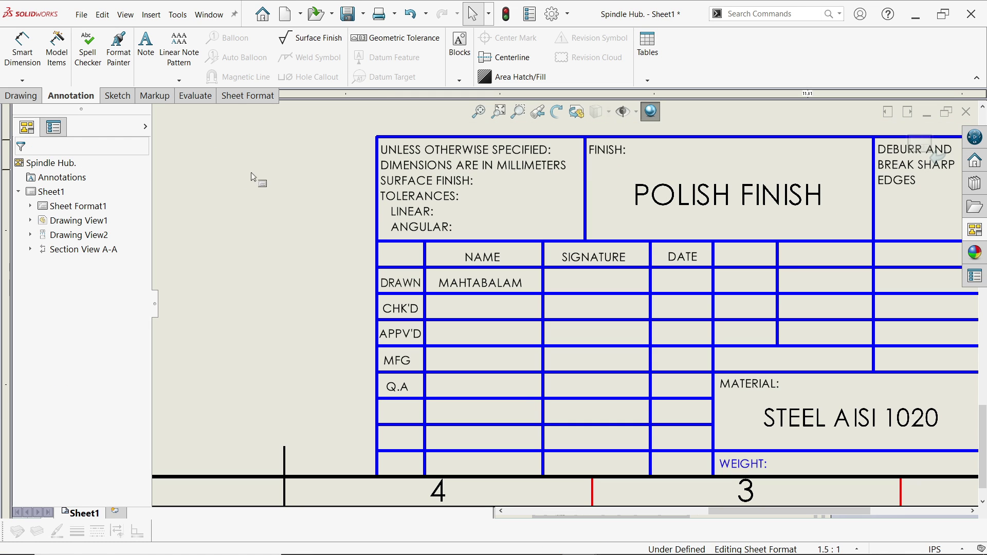
Step: Check the completed title block entries and exit sheet format editing to return to the drawing sheet
scroll(564, 308, up, 2)
scroll(669, 256, up, 3)
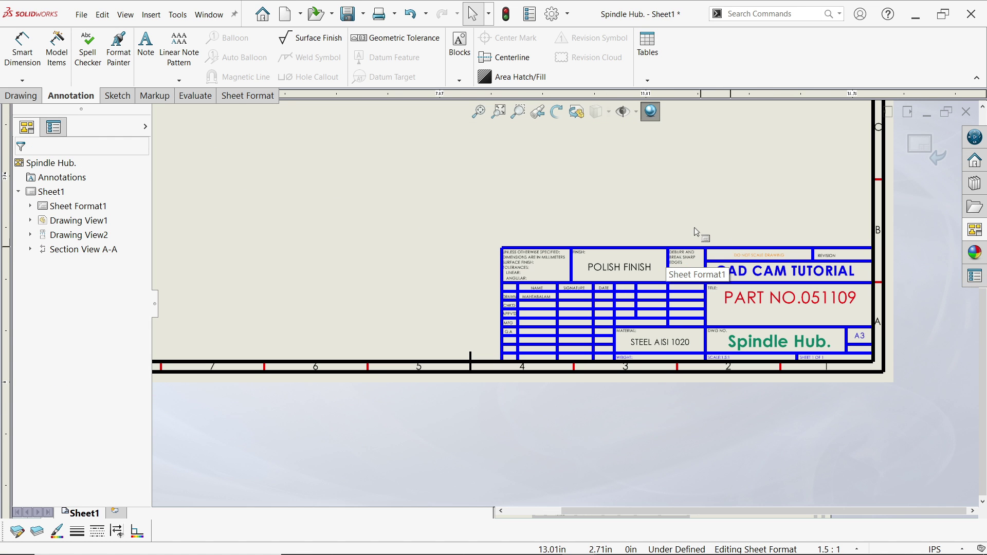
scroll(697, 233, down, 4)
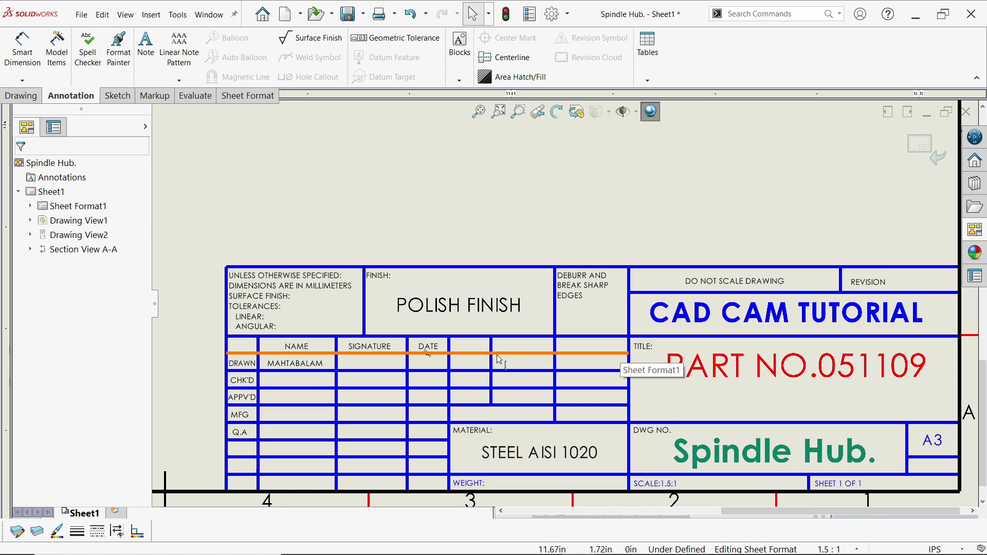
click(918, 145)
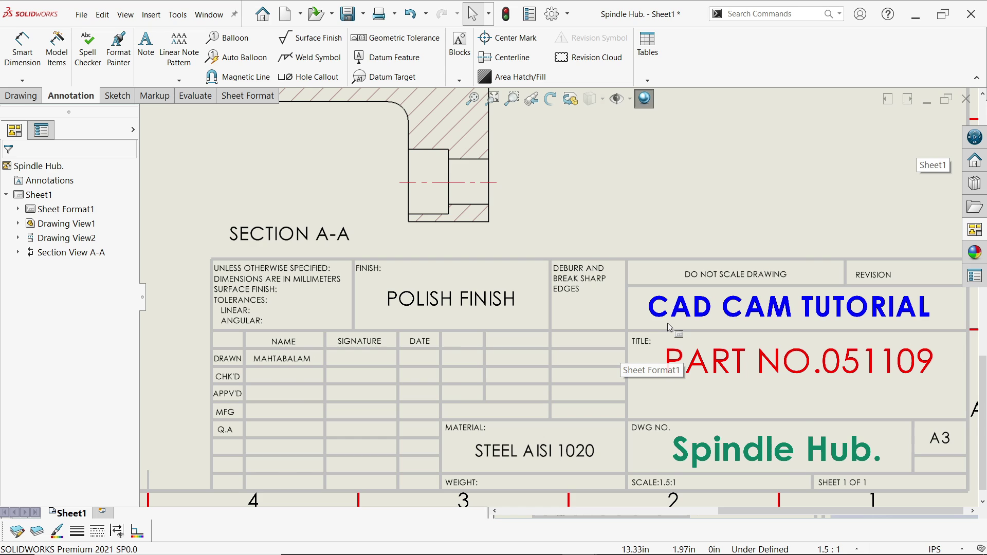
Step: Set the document's line font for visible edges to a thickness of 0.0138in
key(f)
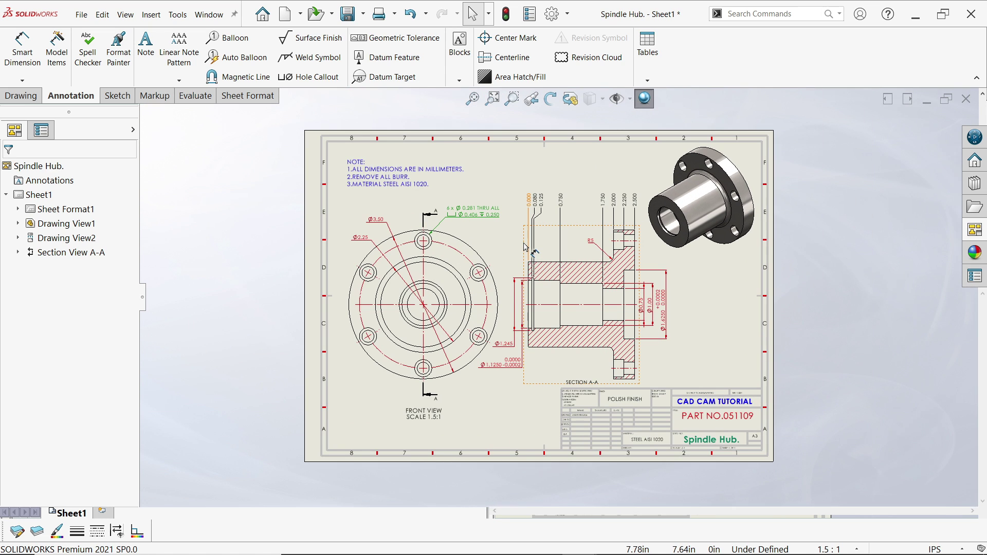
scroll(586, 299, down, 3)
scroll(445, 359, down, 2)
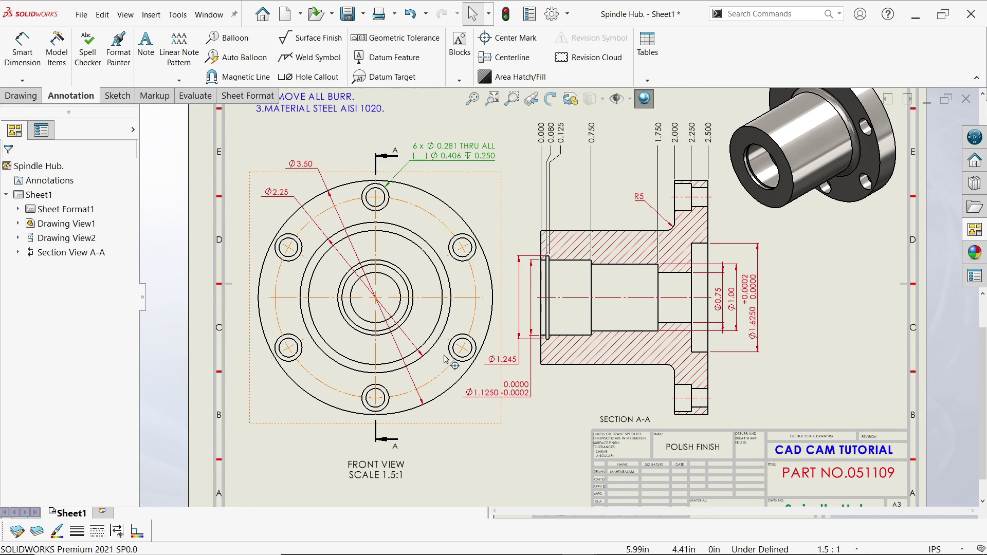
scroll(530, 383, down, 1)
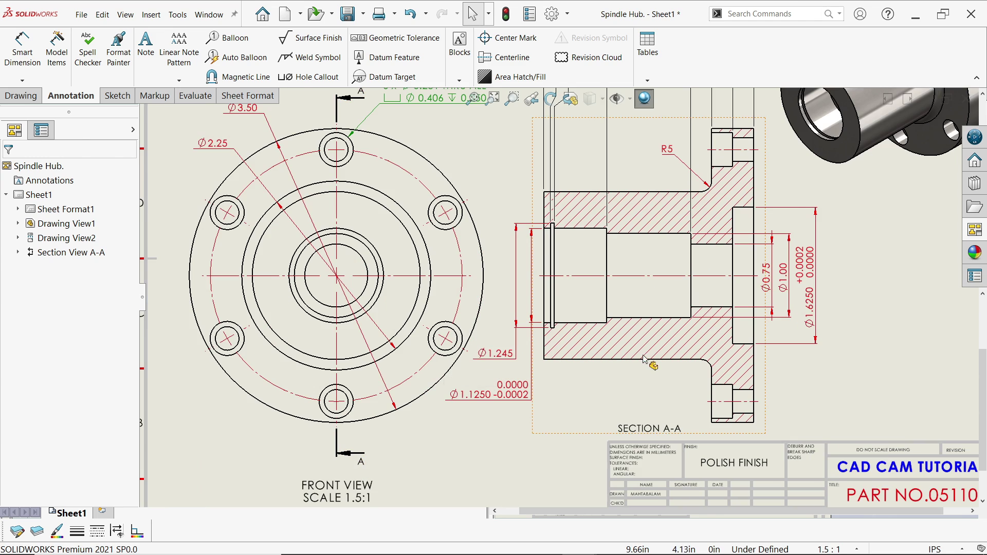
key(f)
scroll(615, 262, down, 3)
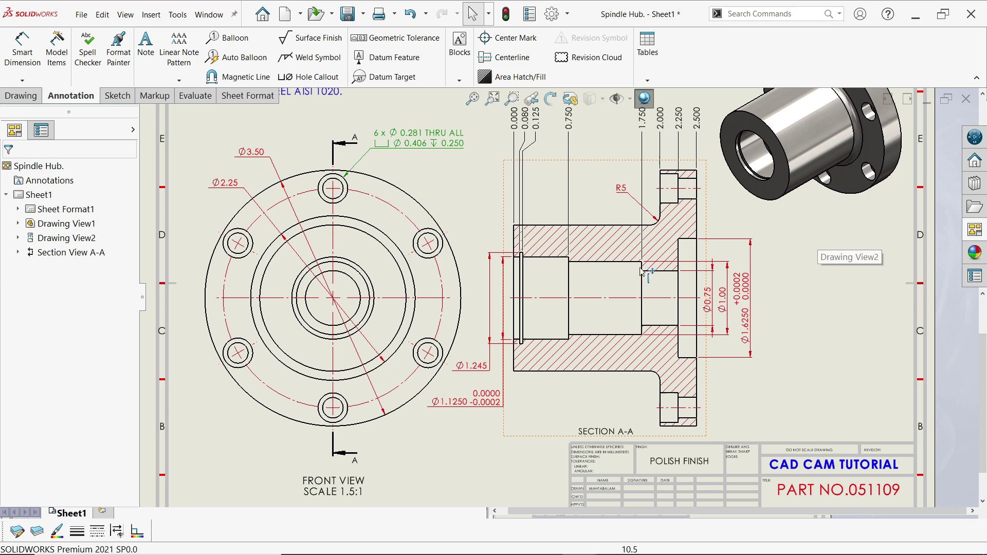
click(552, 14)
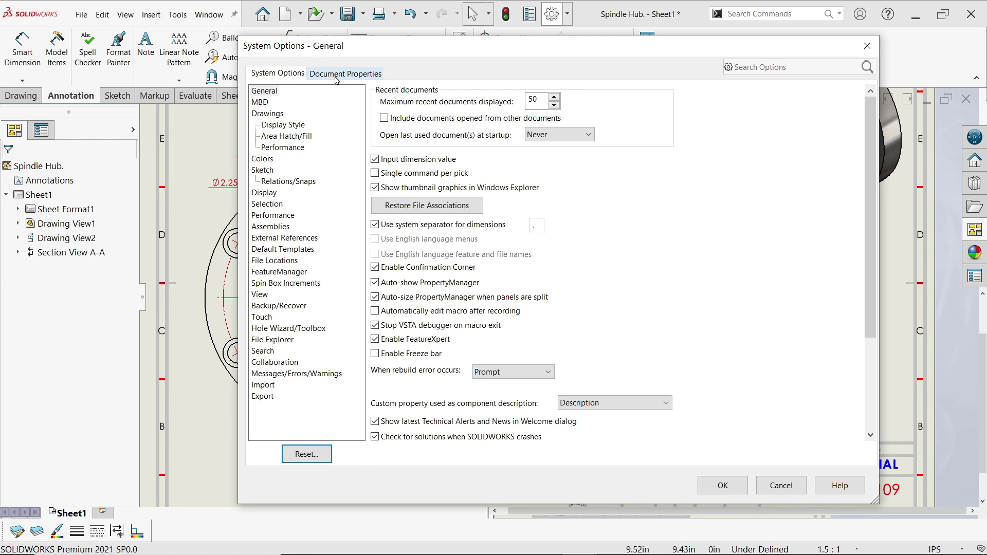
click(337, 76)
click(268, 239)
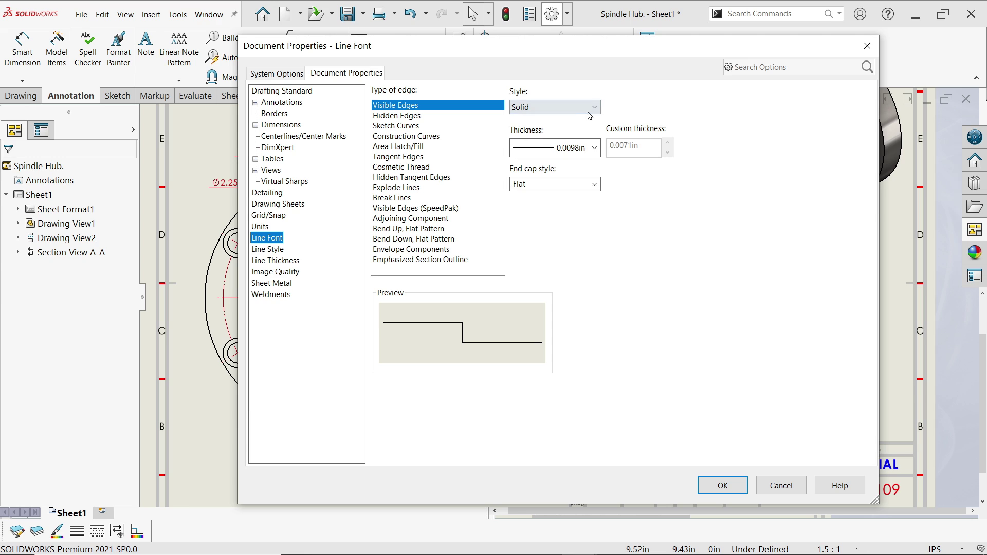
click(595, 149)
click(592, 200)
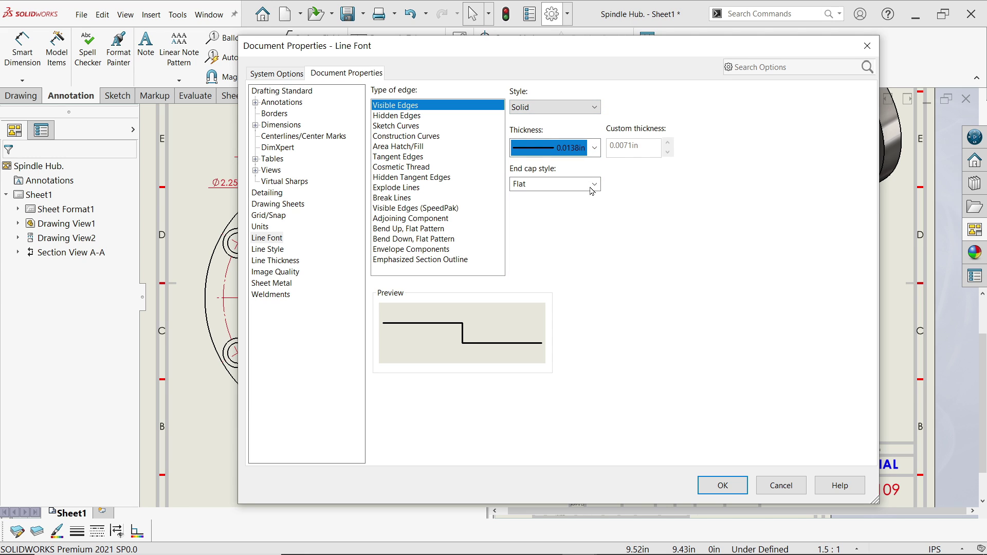
Step: Set the area hatch/fill line thickness to 0.0138in and apply the document property changes
click(401, 149)
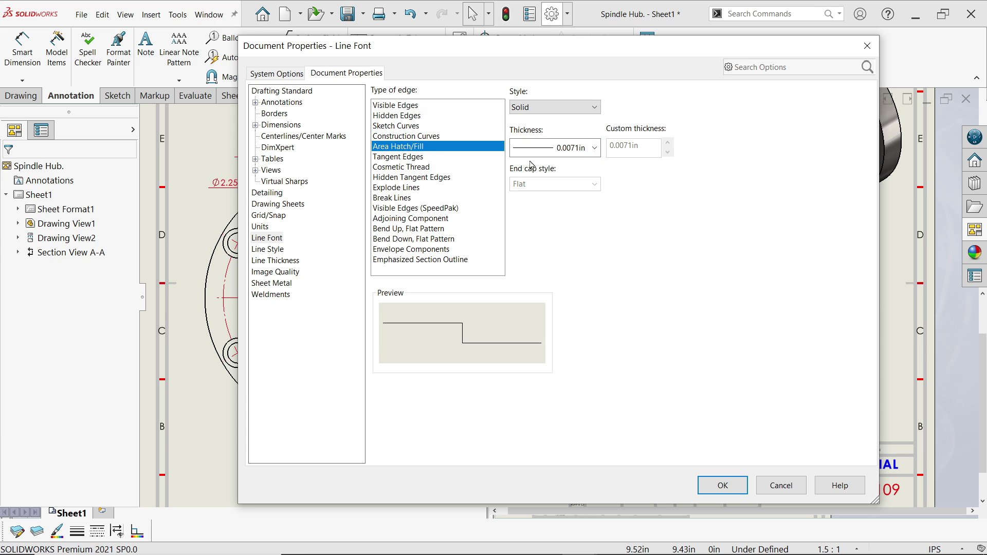
click(595, 148)
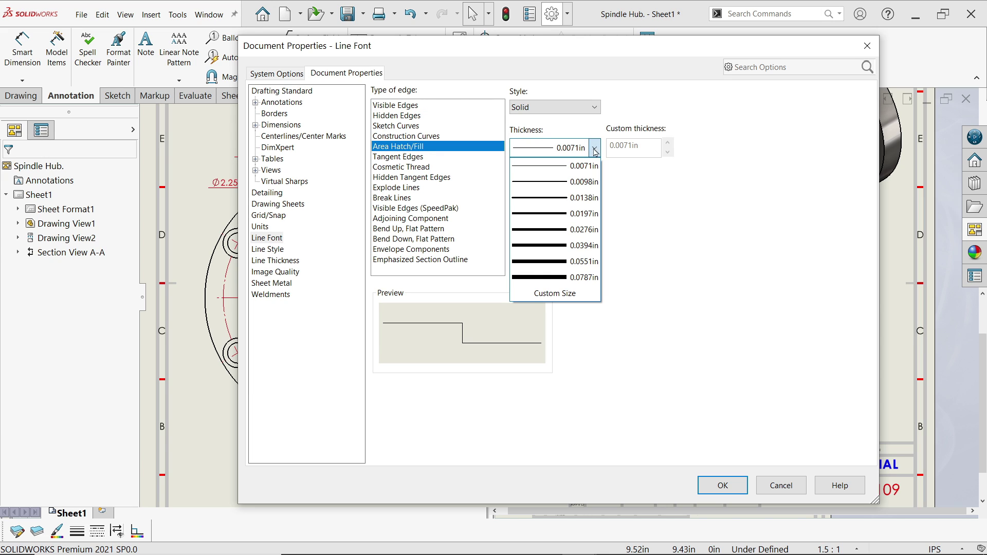
click(589, 200)
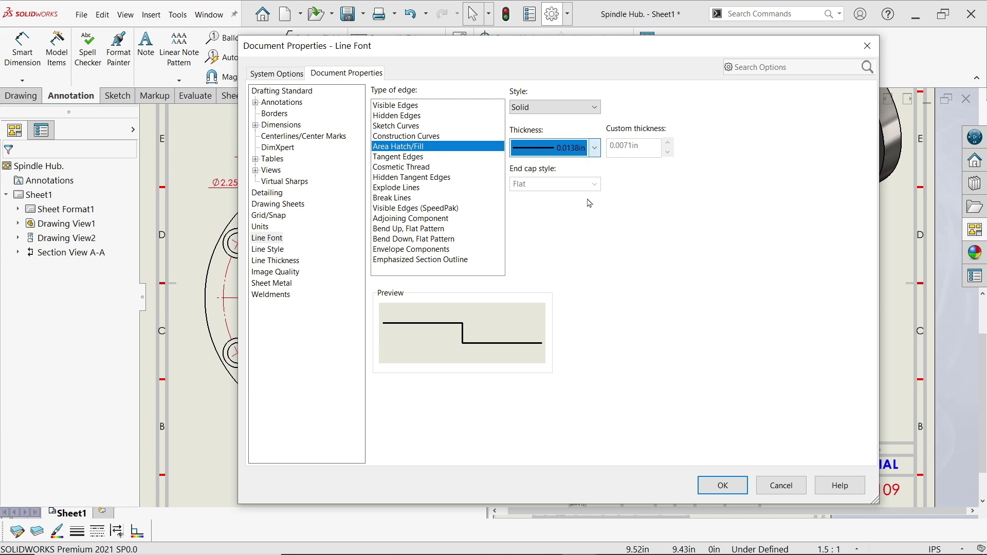
click(720, 484)
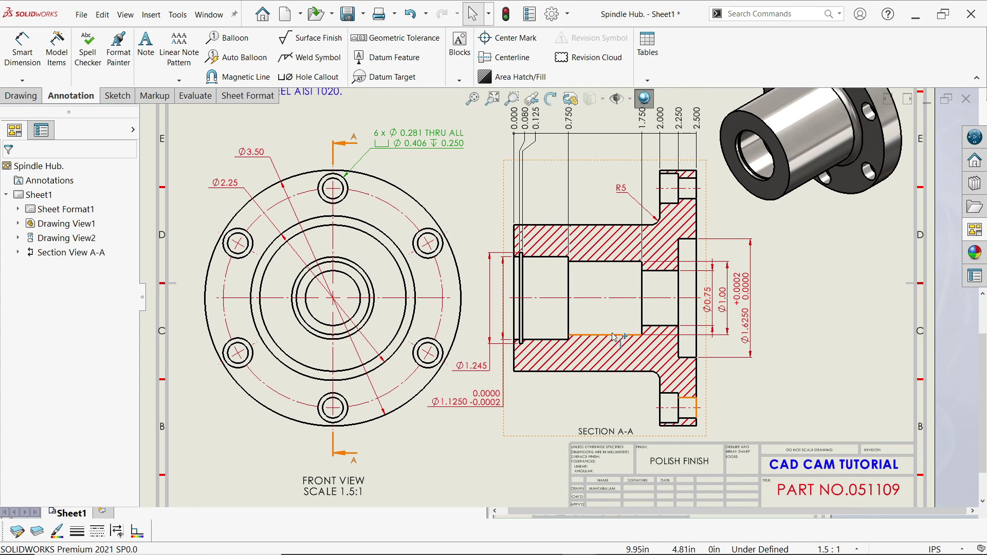
Step: Recolor the hatch lines of Section View A-A to blue and check the drawing's overall appearance
click(600, 251)
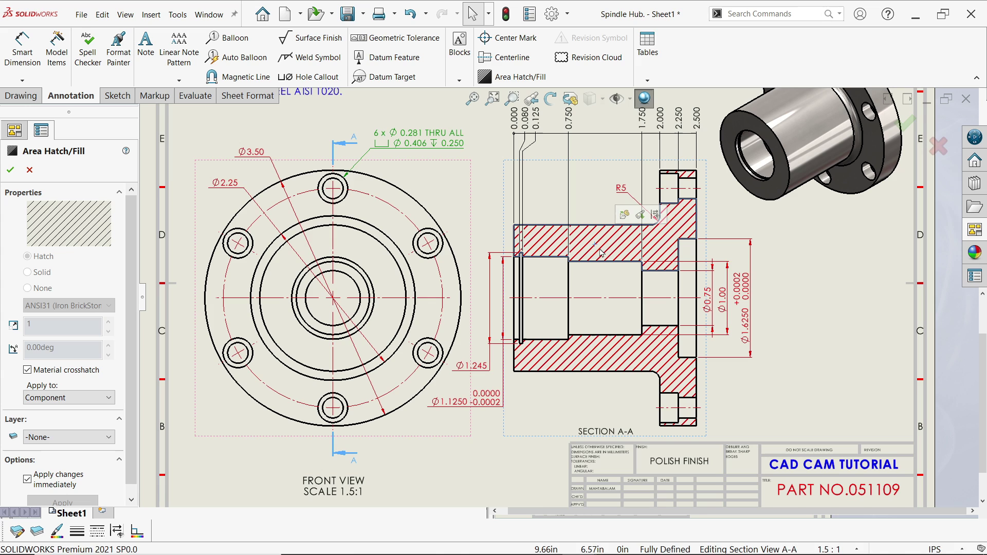
click(54, 537)
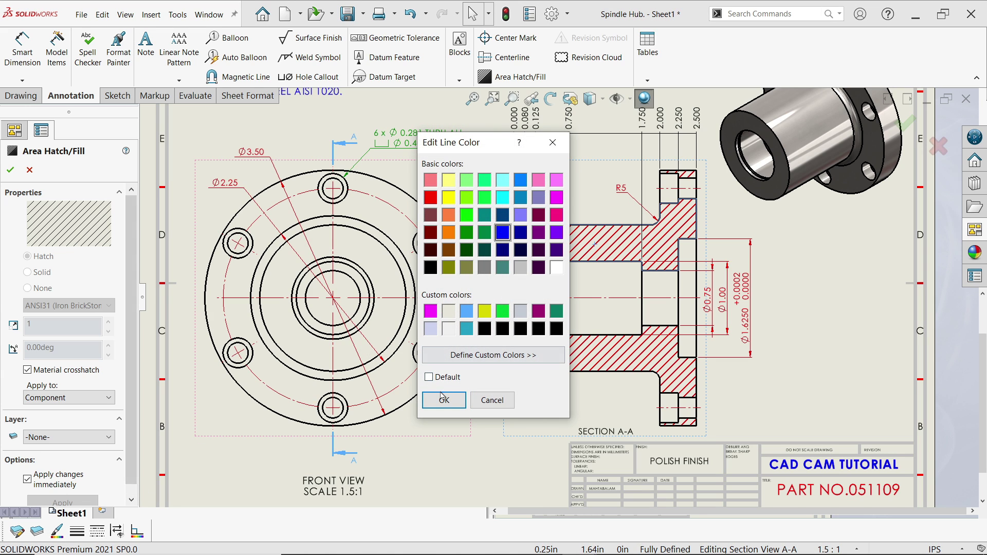
click(443, 400)
click(787, 383)
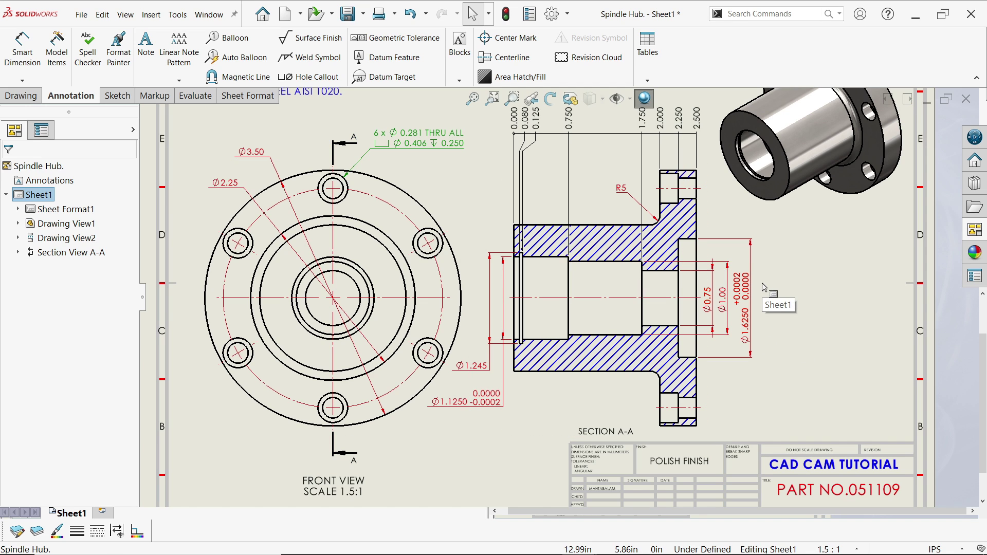
key(f)
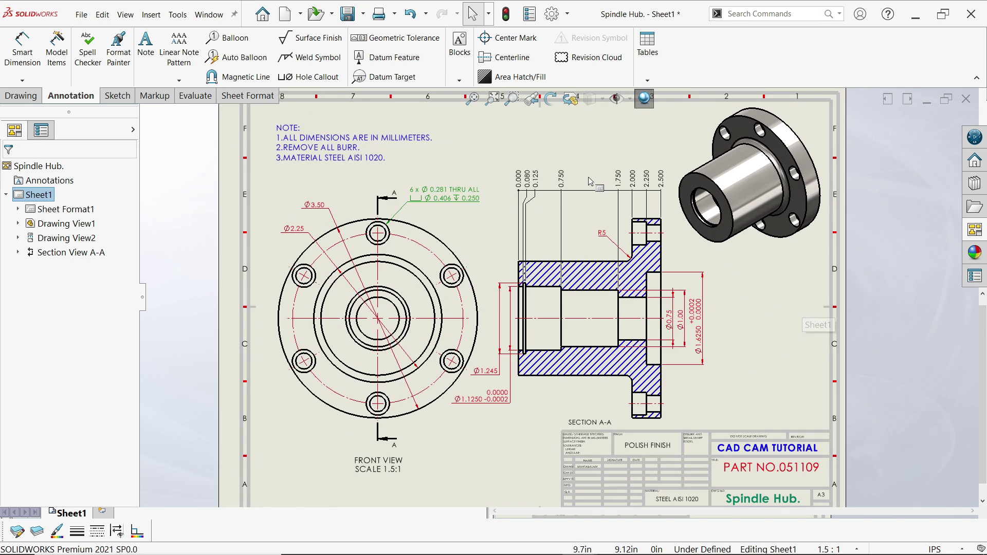
scroll(590, 181, down, 1)
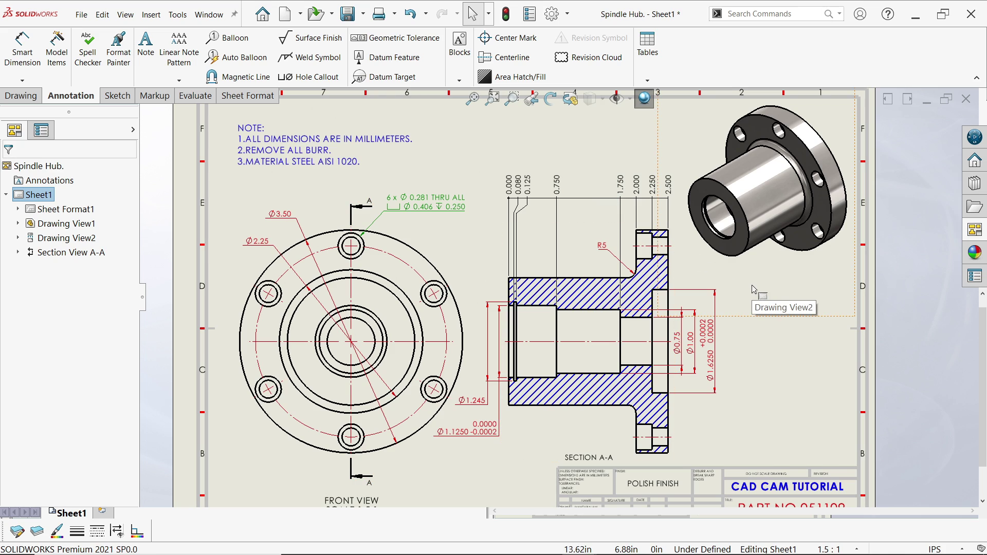